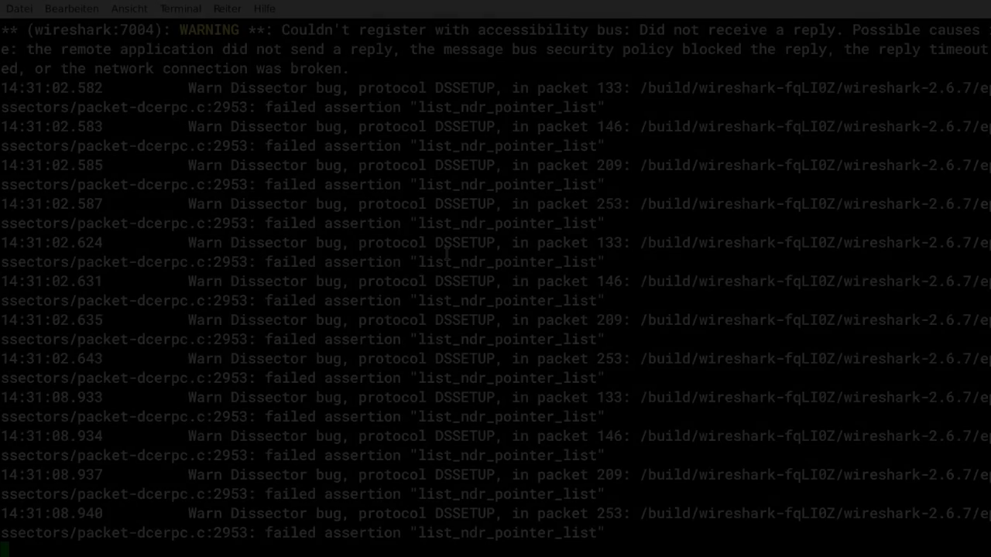
# - Page through the presentation to the 'Windows connect' slide, then return to the eth0.cap capture
pyautogui.hotkey('alt', 'Tab')
pyautogui.hotkey('alt', 'Tab')
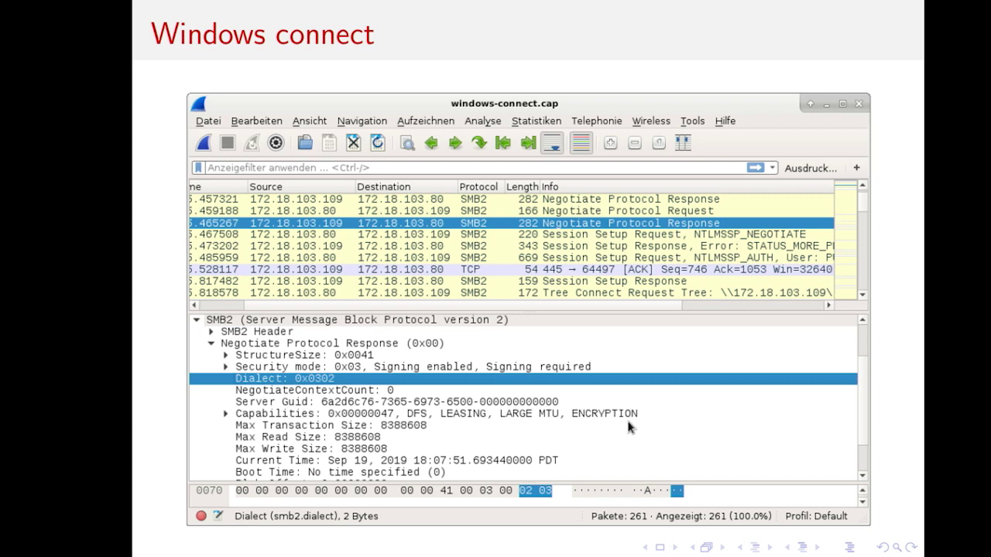
pyautogui.hotkey('alt', 'Tab')
pyautogui.hotkey('alt', 'Tab')
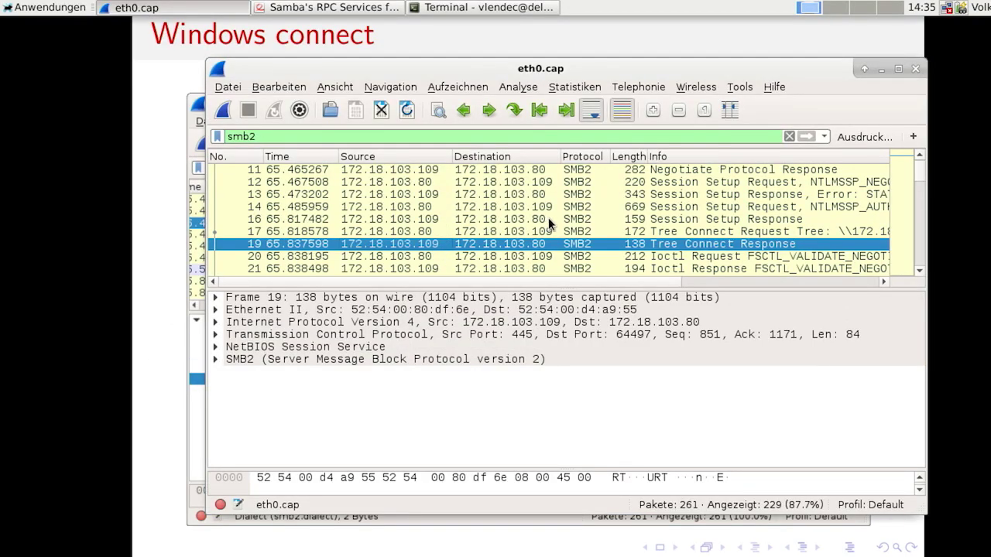
# - Select packet 11 and expand its SMB2 Negotiate Protocol Response to the Dialect 0x0302 field
pyautogui.click(573, 207)
pyautogui.scroll(1, 575, 206)
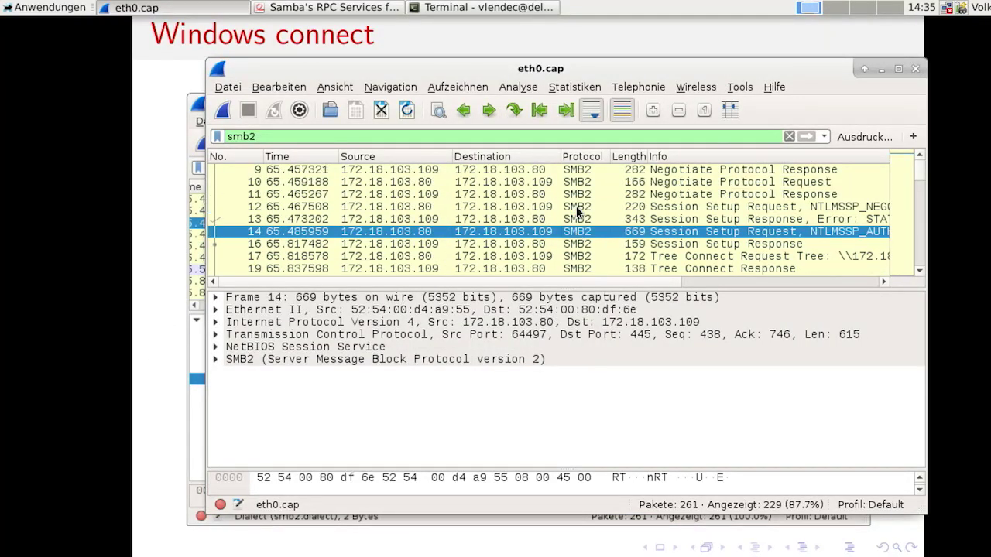
pyautogui.click(644, 195)
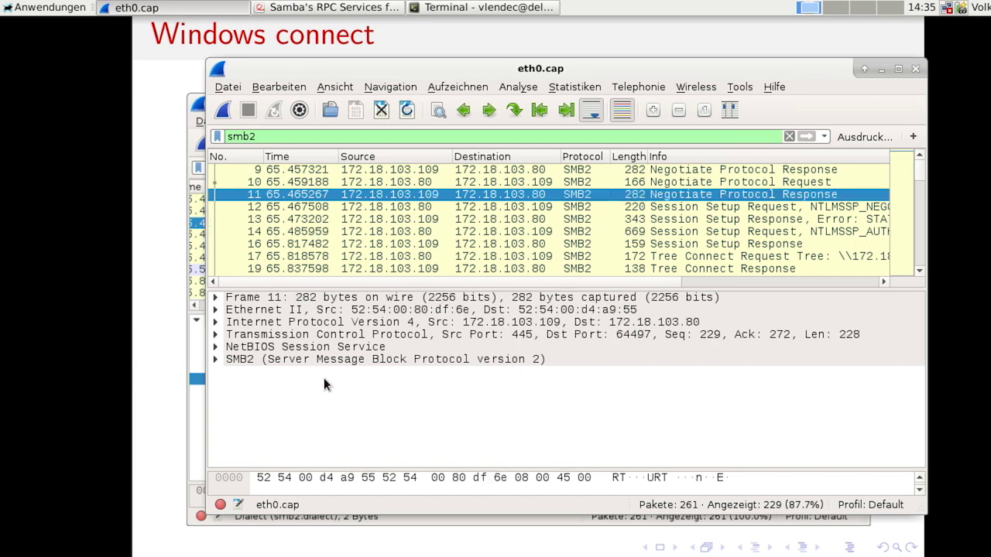
pyautogui.click(216, 360)
pyautogui.click(230, 384)
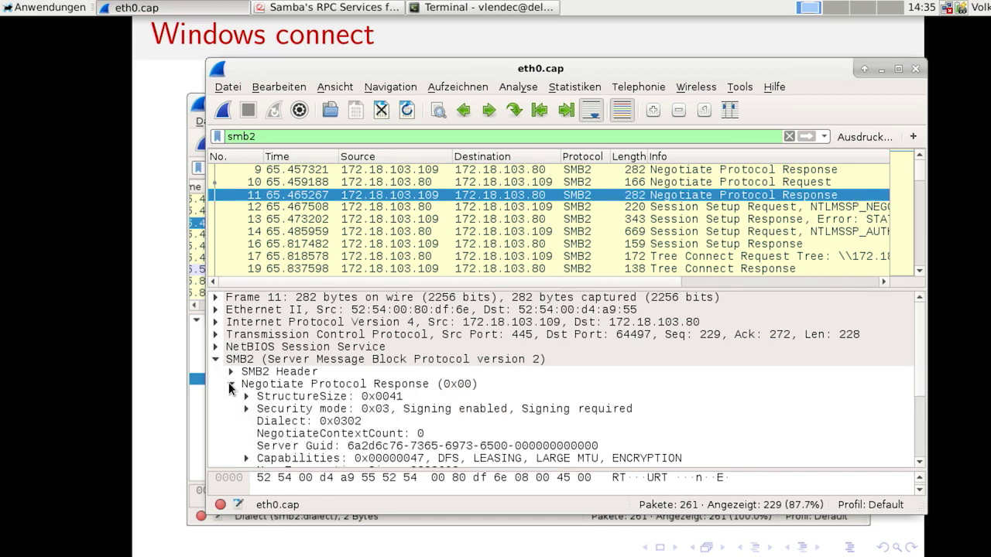
pyautogui.click(322, 420)
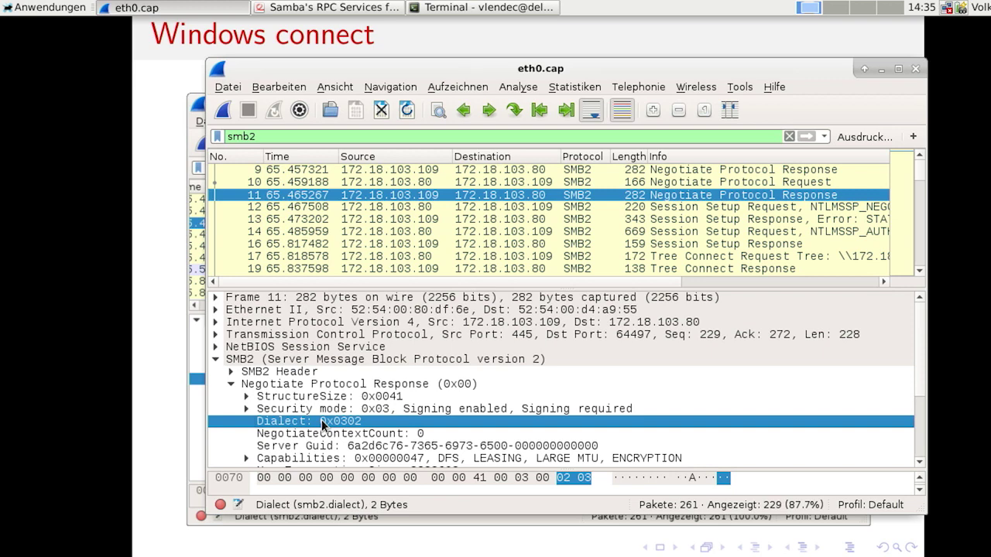
# - Step through Current Time, Blob Offset and NegotiateContextCount, then select Session Setup Request packet 14
pyautogui.press('Down')
pyautogui.press('Down')
pyautogui.press('Down')
pyautogui.press('Down')
pyautogui.press('Down')
pyautogui.press('Down')
pyautogui.press('Down')
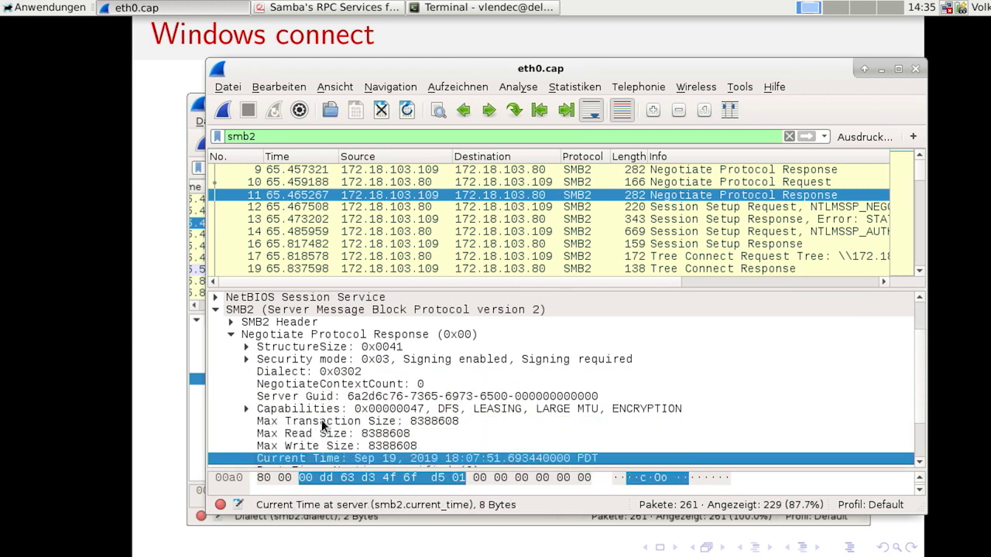
pyautogui.press('Down')
pyautogui.press('Down')
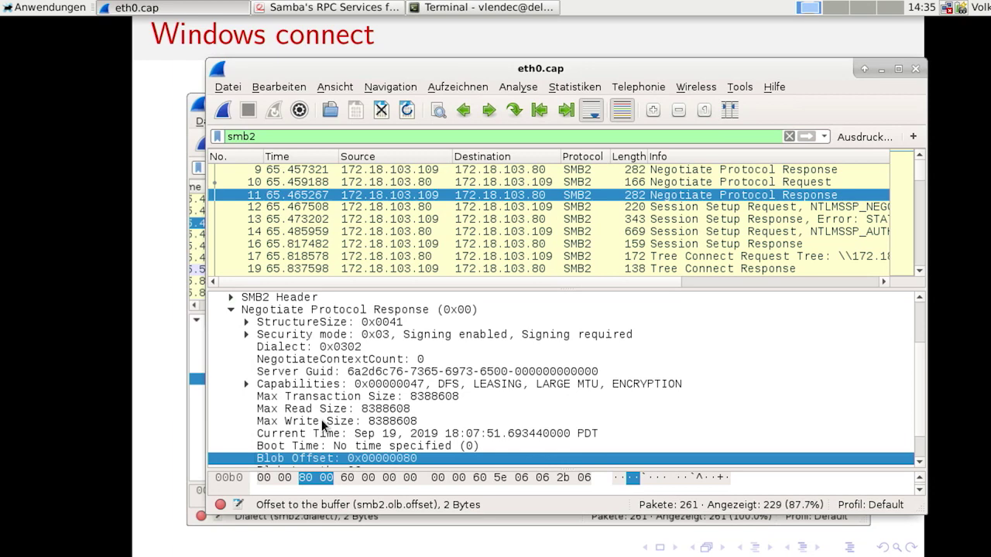
pyautogui.press('Up')
pyautogui.press('Up')
pyautogui.press('Up')
pyautogui.press('Up')
pyautogui.press('Up')
pyautogui.press('Up')
pyautogui.press('Up')
pyautogui.press('Up')
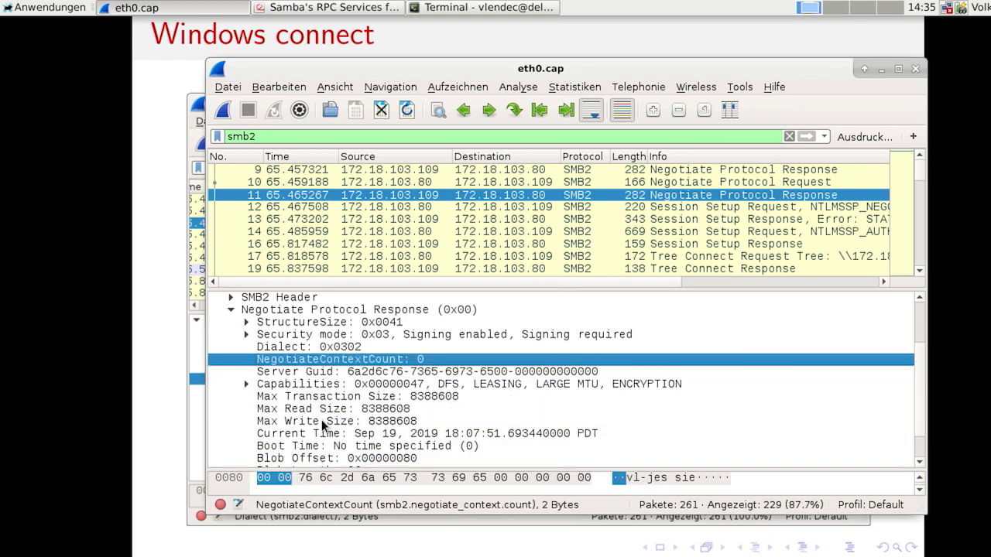
pyautogui.press('Up')
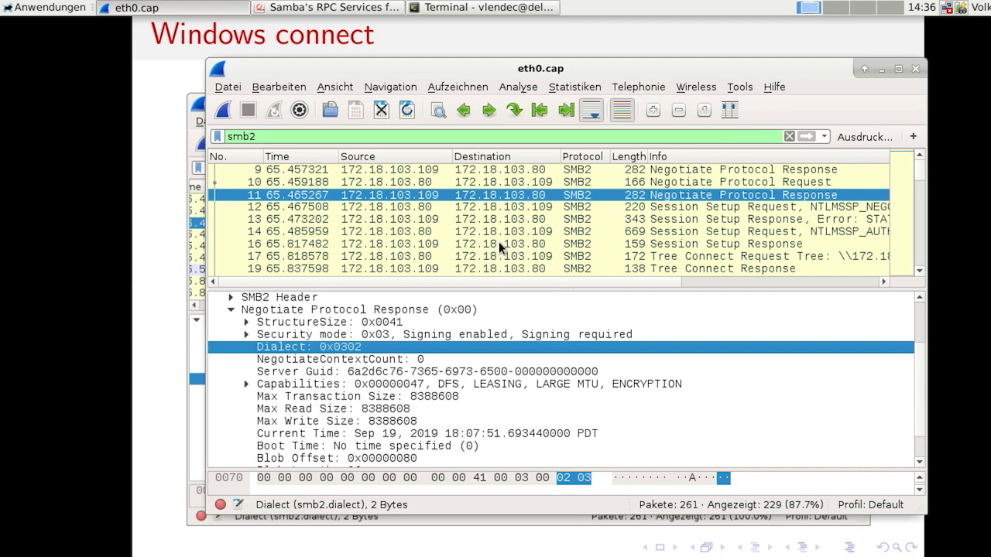
pyautogui.click(667, 232)
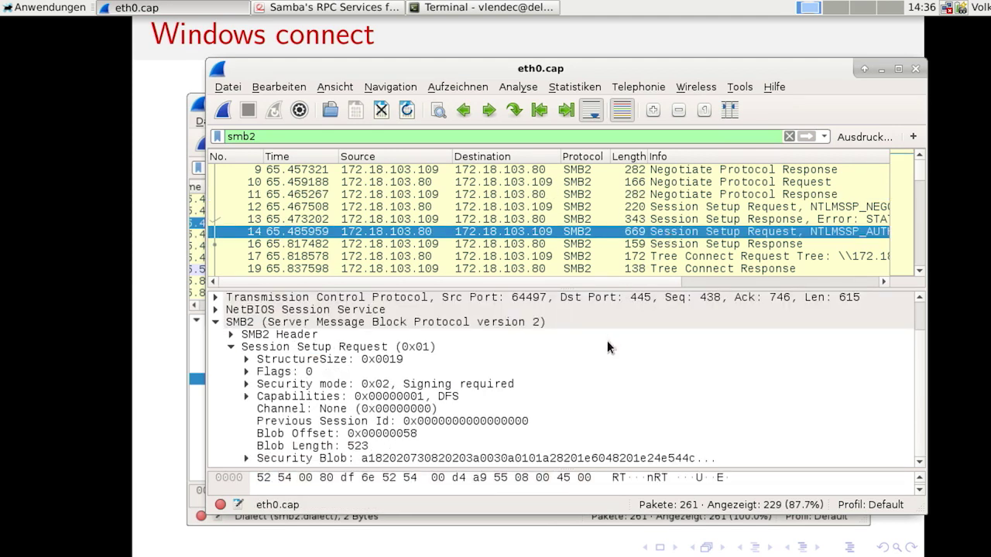
# - Expand packet 14's Security Blob to GSS-API, then inspect packet 17's \\172.18.103.109\IPC$ tree path
pyautogui.click(521, 460)
pyautogui.press('Right')
pyautogui.press('Right')
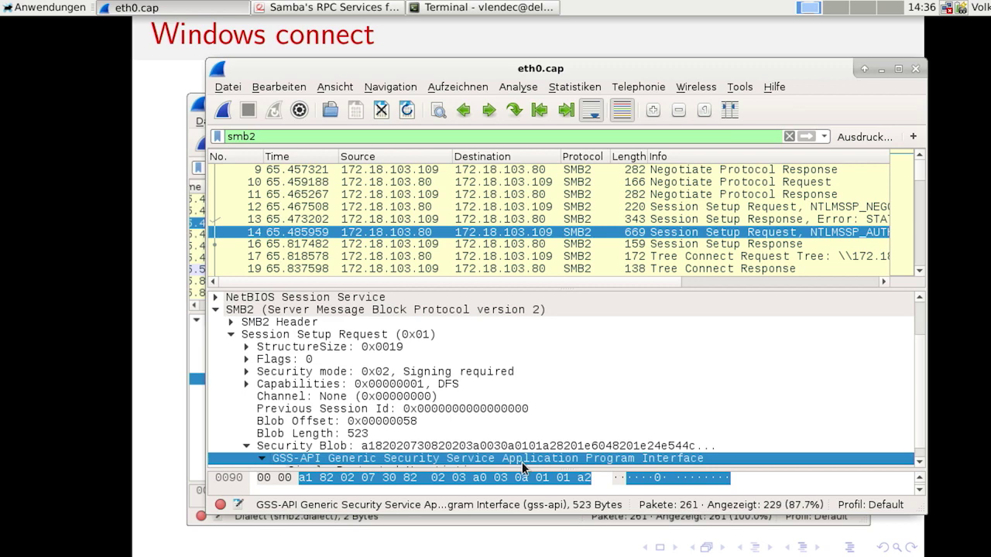
pyautogui.moveTo(524, 282); pyautogui.dragTo(584, 266)
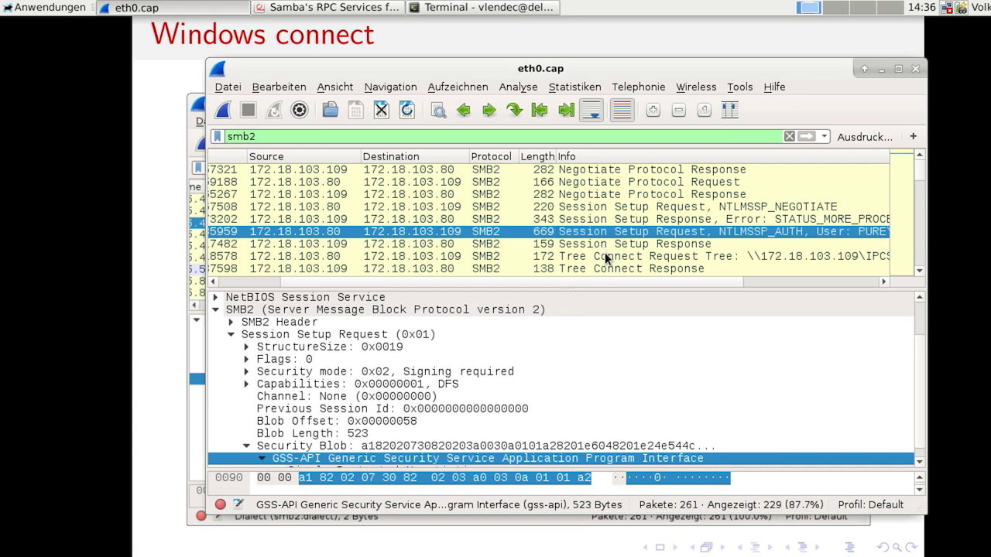
pyautogui.click(606, 256)
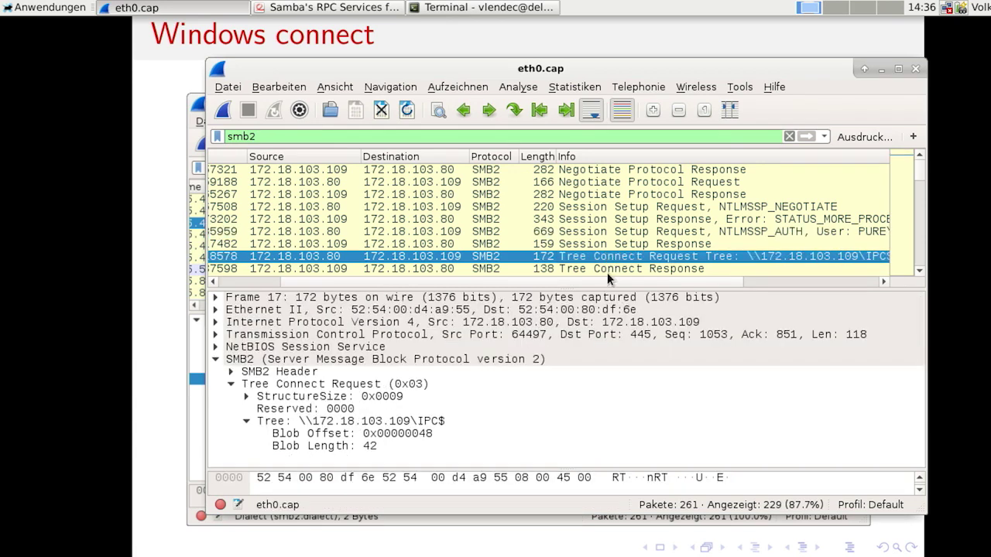
pyautogui.click(398, 423)
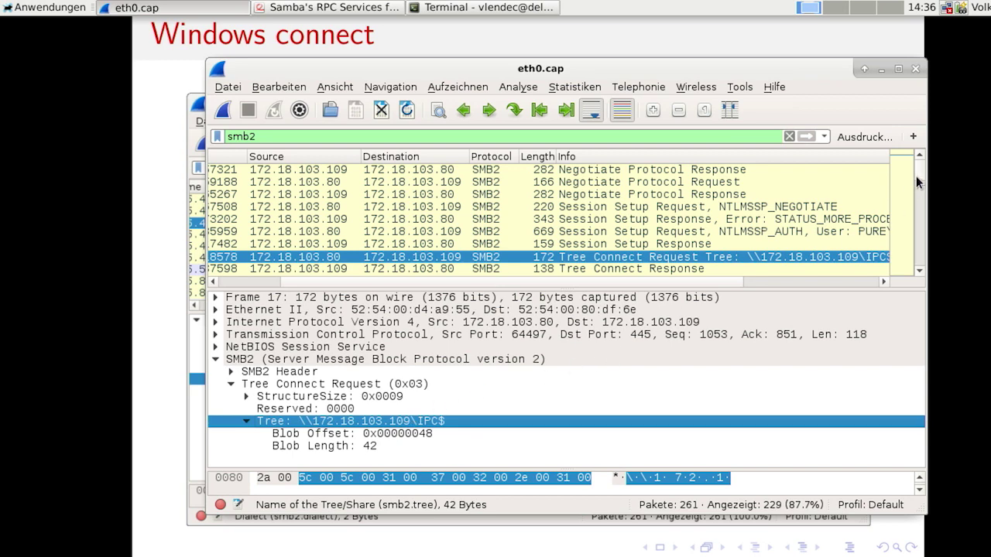
pyautogui.scroll(-4, 917, 176)
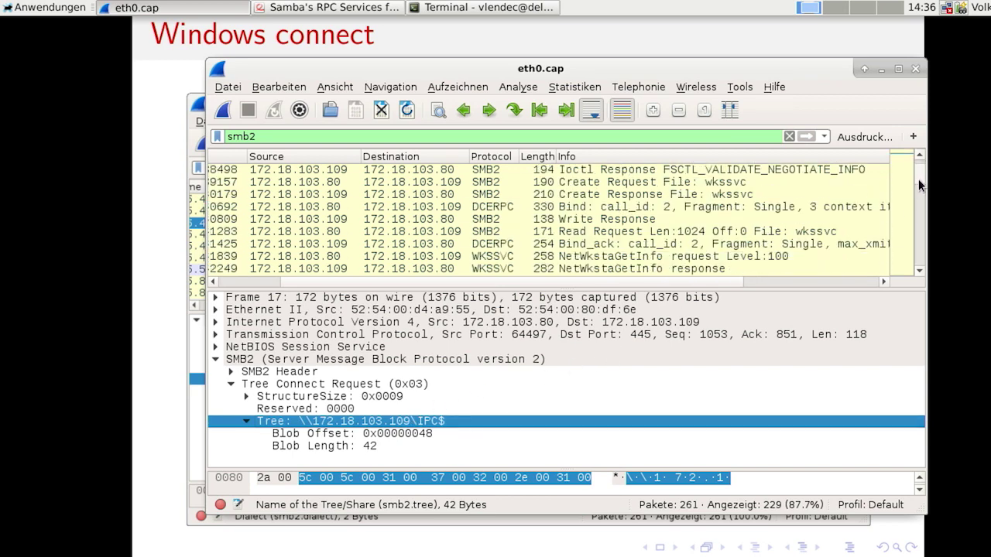
# - Inspect the srvsvc Create Request, then the Bind packet's SMB2 header and Write Request section
pyautogui.scroll(-2, 919, 181)
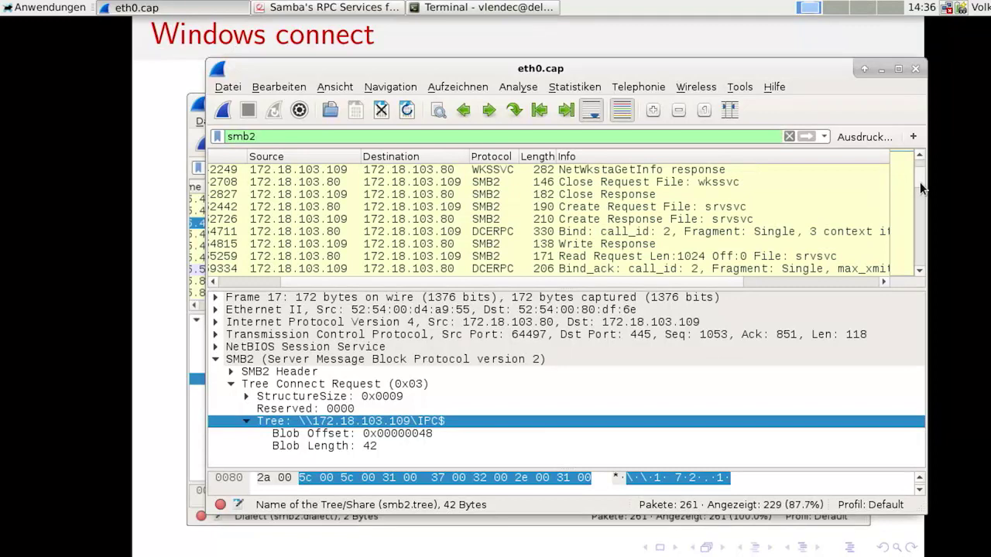
pyautogui.click(657, 207)
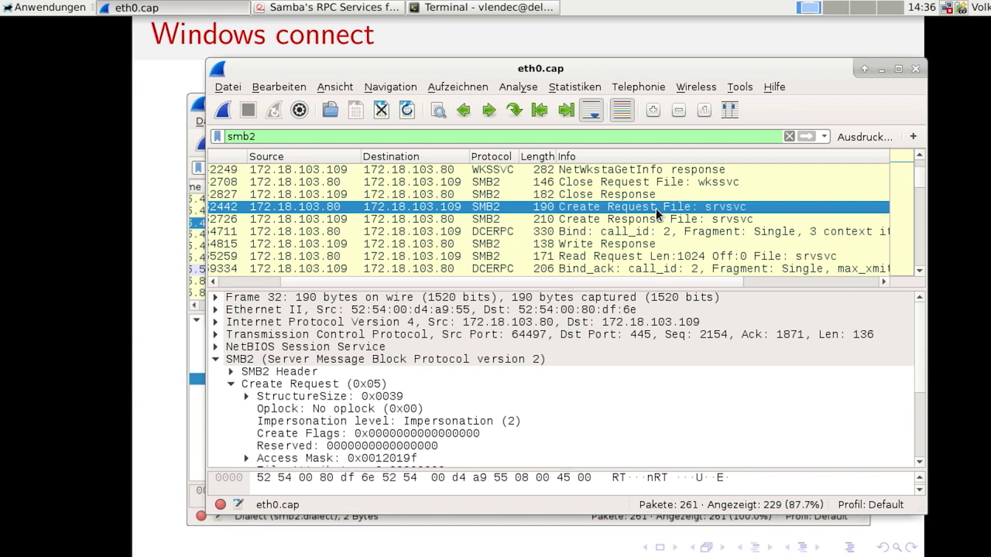
pyautogui.press('Down')
pyautogui.press('Down')
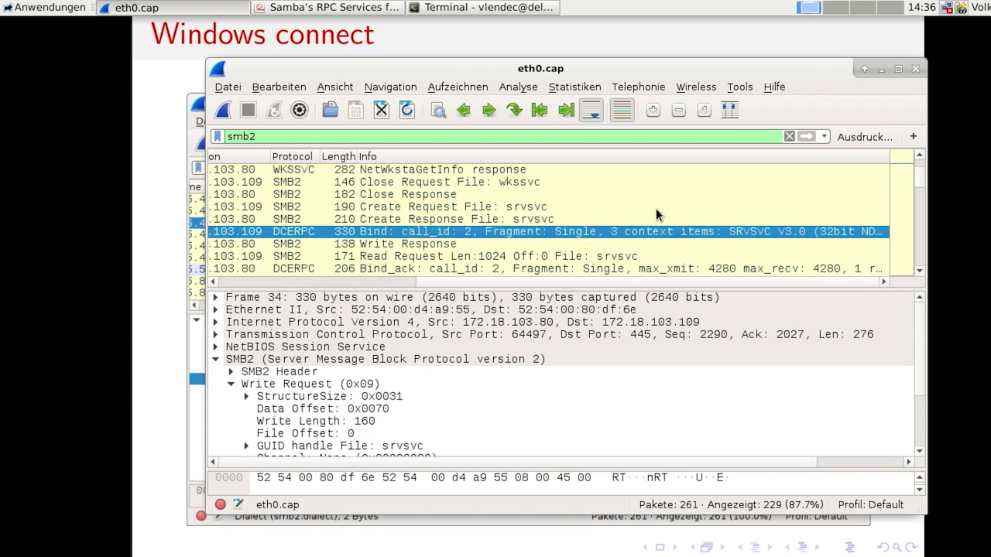
pyautogui.press('Down')
pyautogui.press('Up')
pyautogui.click(271, 373)
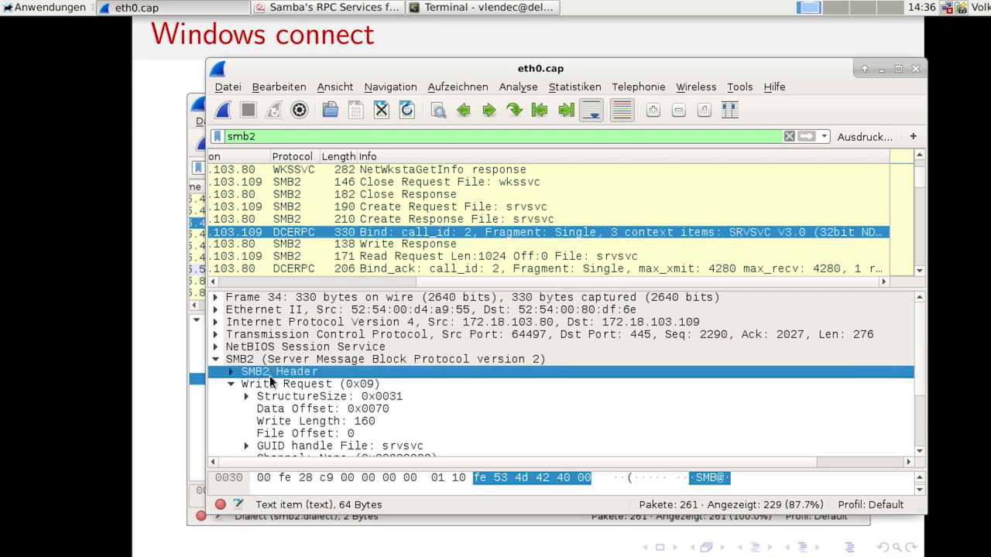
pyautogui.press('Down')
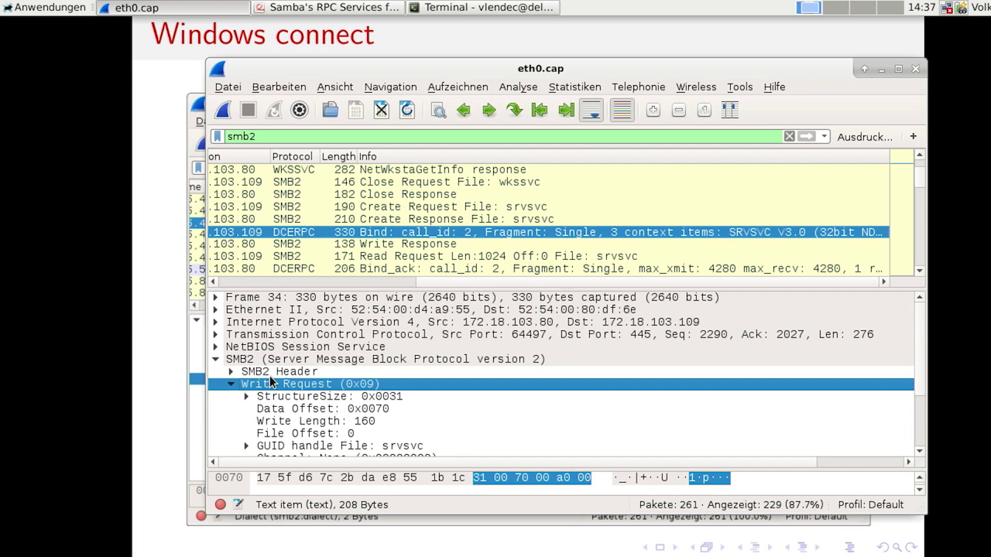
# - Inspect the Write Response, the srvsvc Read Request and the Bind_ack packet 37
pyautogui.click(363, 244)
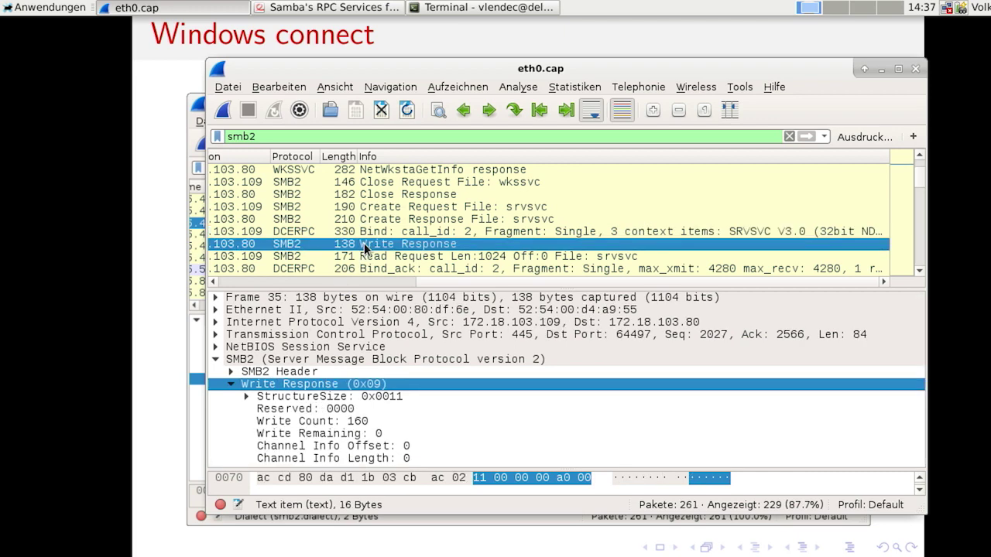
pyautogui.click(369, 256)
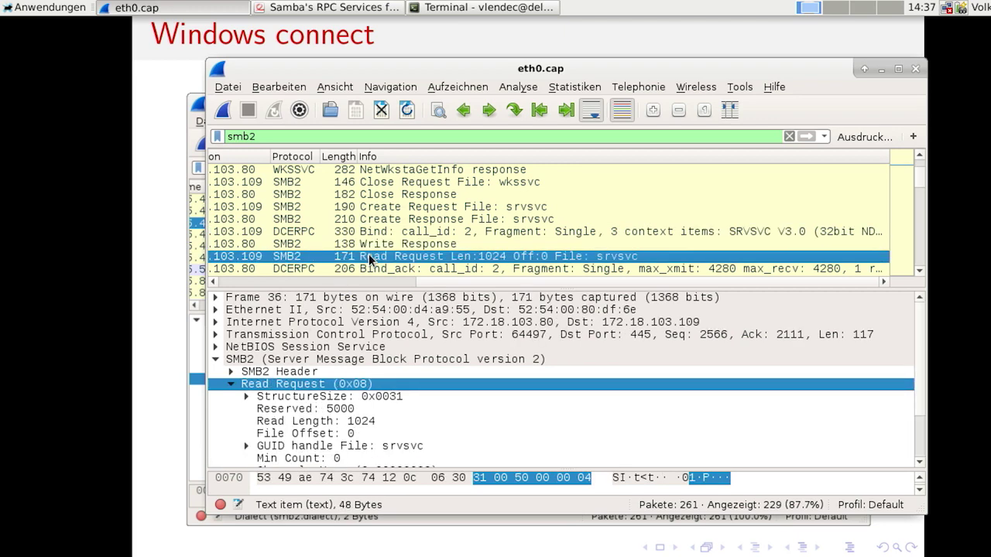
pyautogui.click(373, 268)
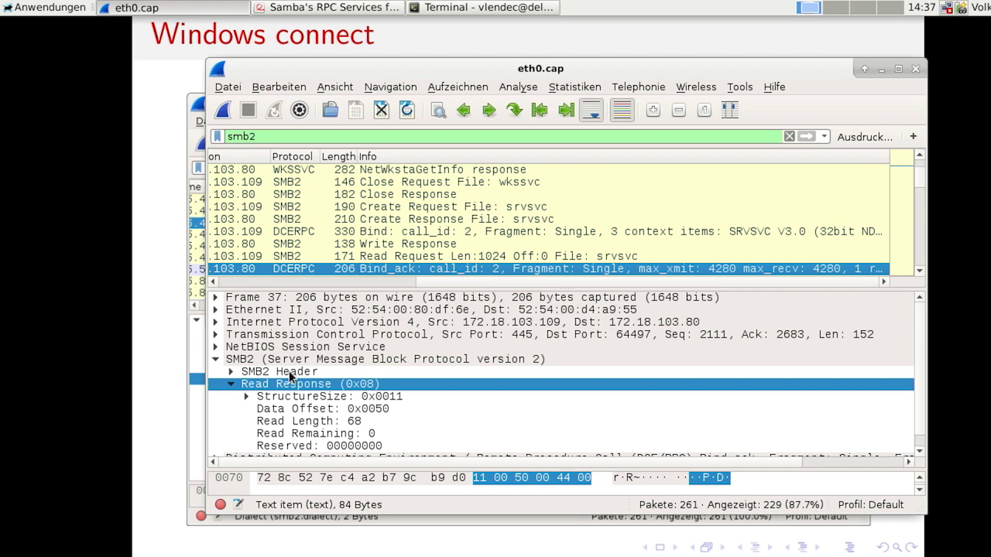
# - Review the Bind_ack fields (Max Xmit Frag, Num results, Assoc Group), then select the srvsvc Create Request
pyautogui.click(272, 396)
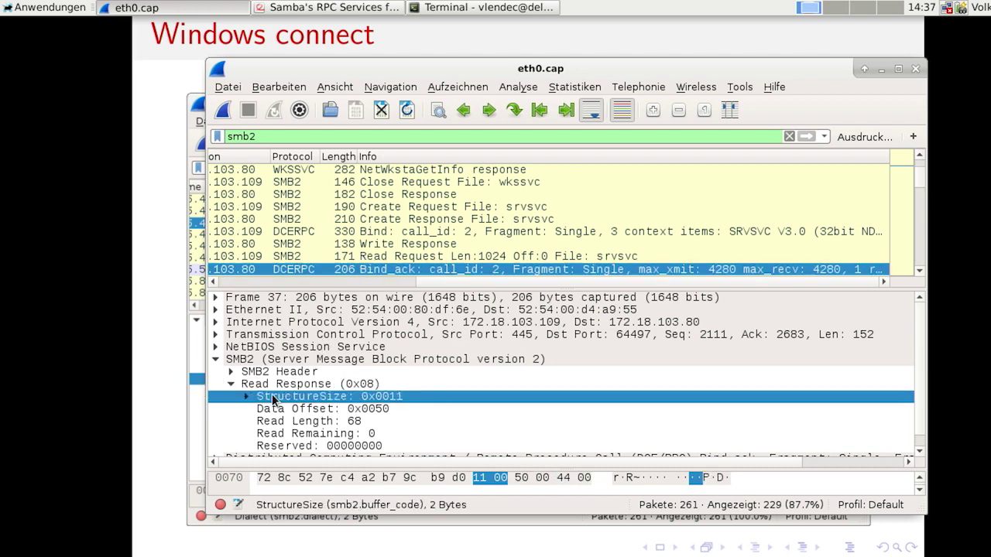
pyautogui.press('Down')
pyautogui.press('Down')
pyautogui.press('Down')
pyautogui.press('Down')
pyautogui.press('Down')
pyautogui.press('Right')
pyautogui.press('Down')
pyautogui.press('Down')
pyautogui.press('Down')
pyautogui.press('Down')
pyautogui.press('Down')
pyautogui.press('Down')
pyautogui.press('Down')
pyautogui.press('Down')
pyautogui.press('Down')
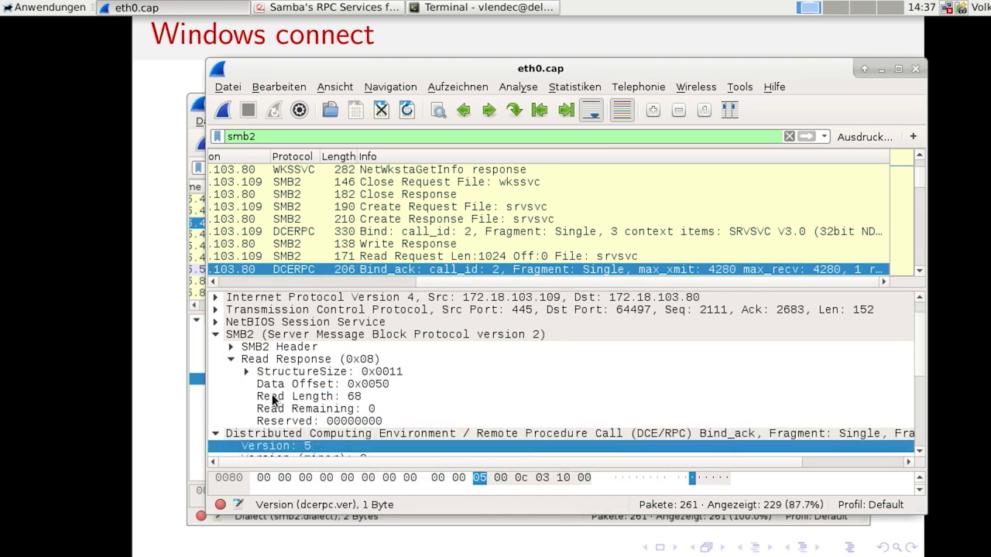
pyautogui.press('Down')
pyautogui.press('Down')
pyautogui.press('Down')
pyautogui.press('Down')
pyautogui.press('Down')
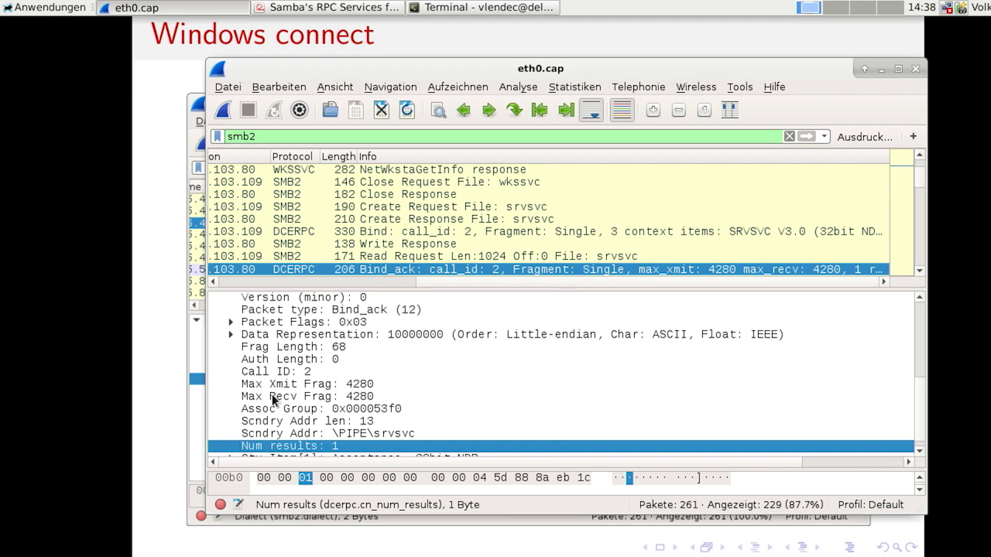
pyautogui.press('Up')
pyautogui.press('Up')
pyautogui.press('Up')
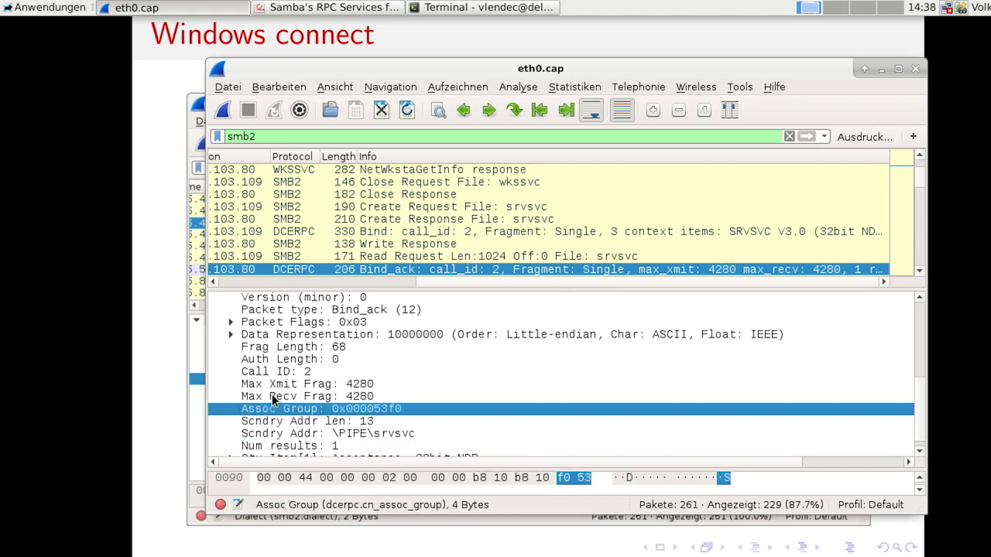
pyautogui.click(402, 208)
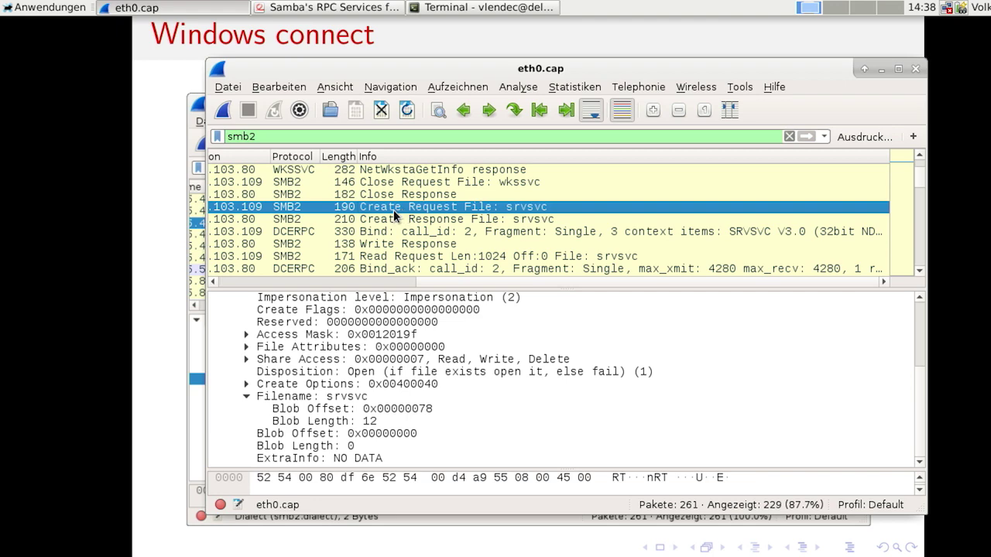
# - From the Bind_ack, step through the NetSrvGetInfo request/response to the second srvsvc Create Request
pyautogui.click(406, 268)
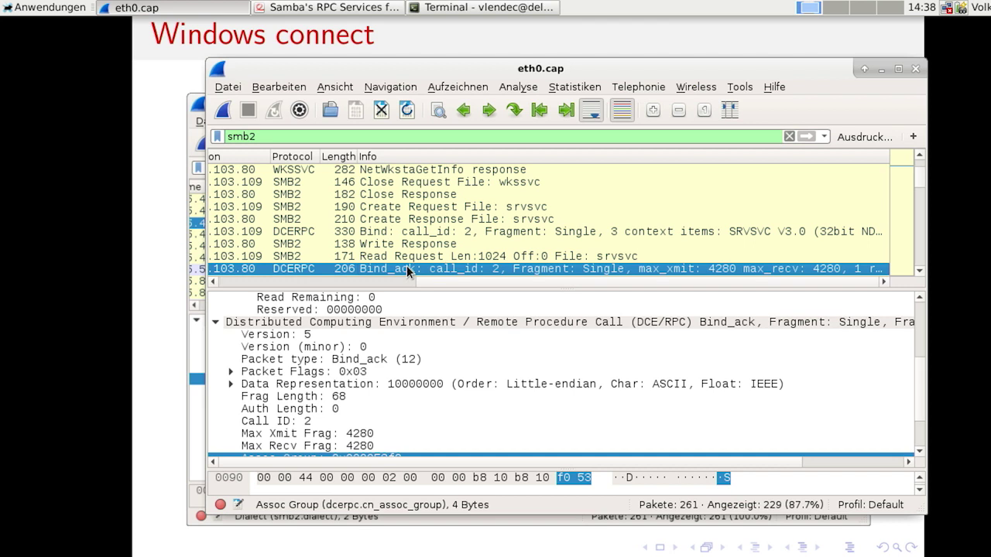
pyautogui.press('Down')
pyautogui.press('Down')
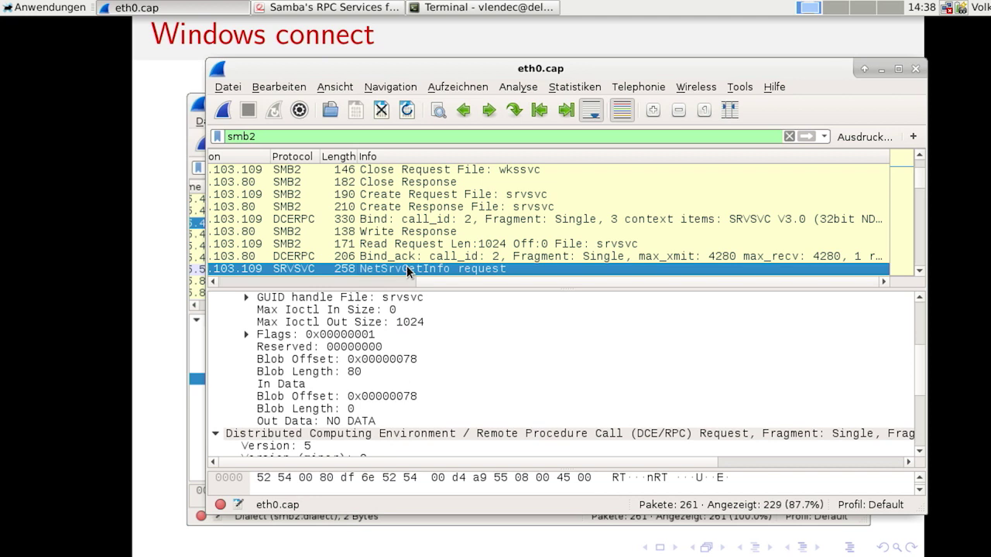
pyautogui.press('Up')
pyautogui.press('Down')
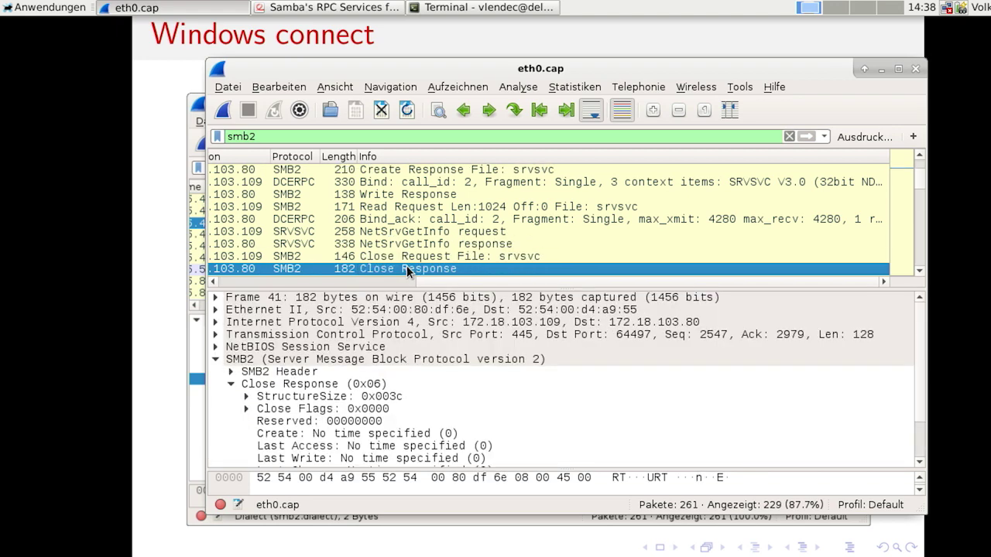
pyautogui.press('Down')
pyautogui.press('Down')
pyautogui.press('Down')
pyautogui.press('Down')
pyautogui.press('Down')
pyautogui.press('Up')
pyautogui.press('Up')
pyautogui.press('Up')
pyautogui.press('Up')
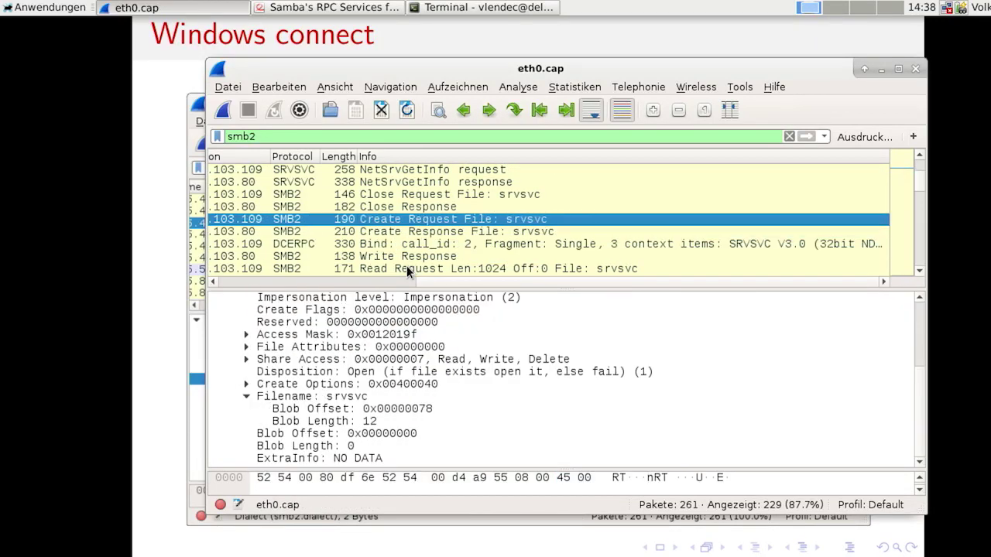
# - Move through the packet list to the NetShareEnumAll request, frame 48
pyautogui.press('Down')
pyautogui.press('Down')
pyautogui.press('Down')
pyautogui.press('Down')
pyautogui.press('Down')
pyautogui.press('Down')
pyautogui.press('Down')
pyautogui.press('Down')
pyautogui.press('Up')
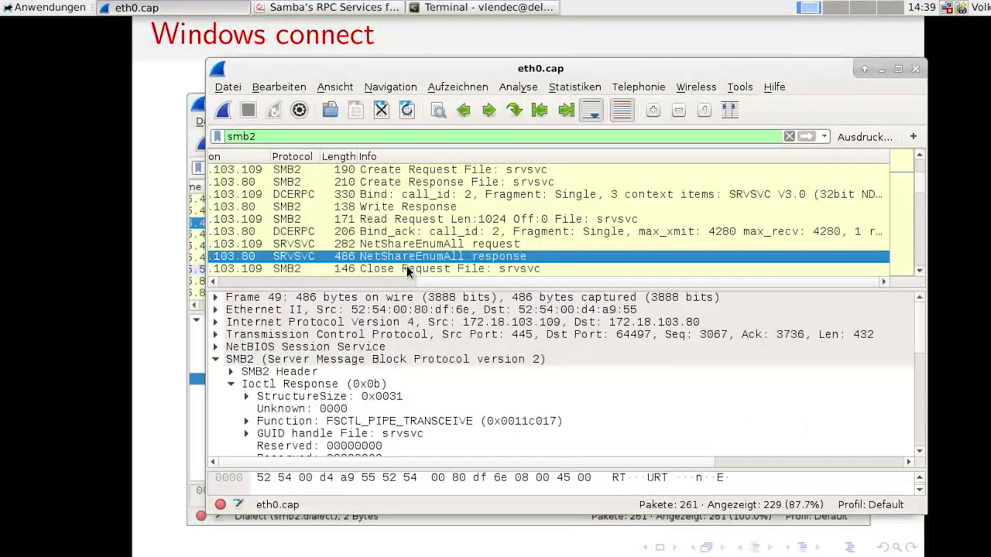
pyautogui.press('Up')
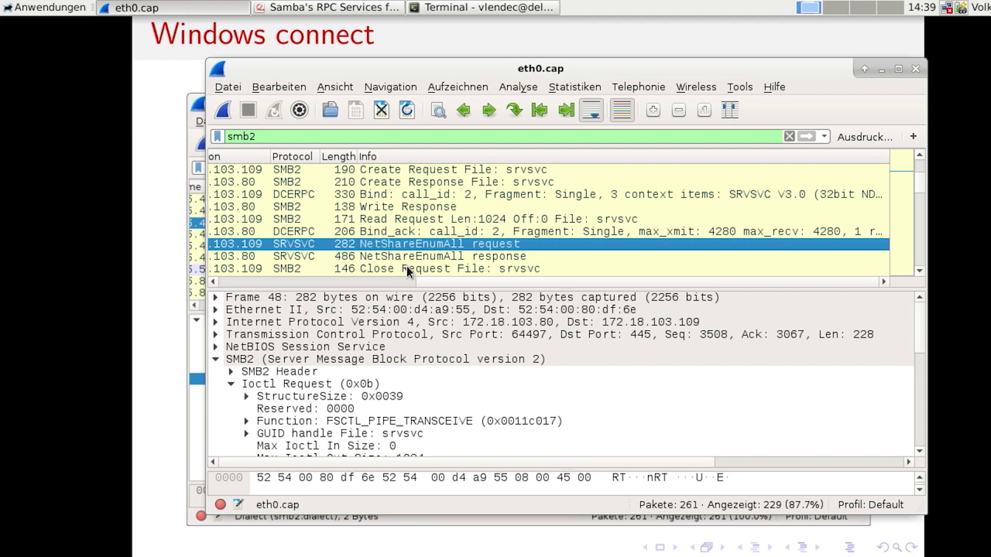
# - Take Wireshark to the last packet, frame 58, and advance to the 'Windows share listing' slide
pyautogui.hotkey('alt', 'Tab')
pyautogui.hotkey('alt', 'Tab')
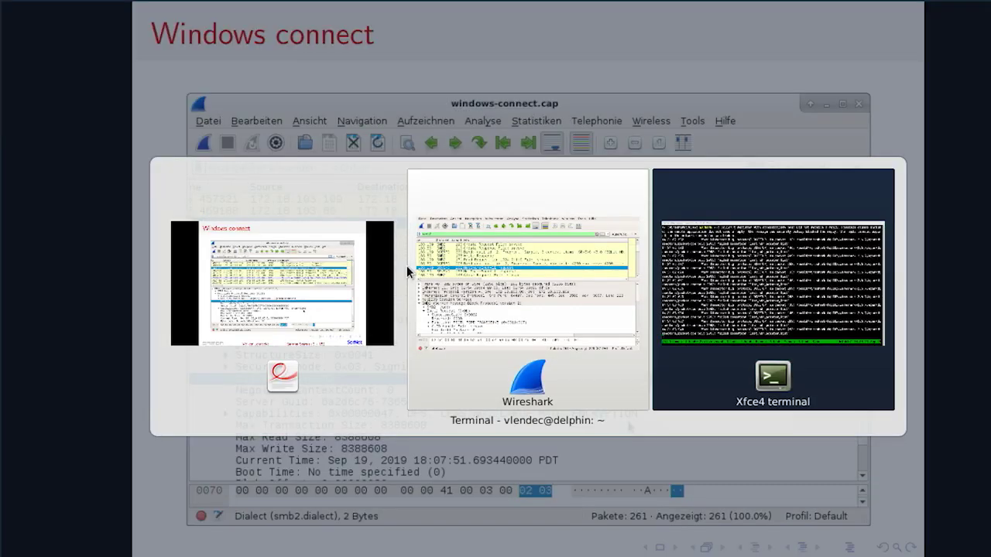
pyautogui.hotkey('alt', 'Tab')
pyautogui.press('Down')
pyautogui.press('Down')
pyautogui.press('Down')
pyautogui.press('Down')
pyautogui.press('Down')
pyautogui.press('Down')
pyautogui.press('Down')
pyautogui.press('Down')
pyautogui.press('Down')
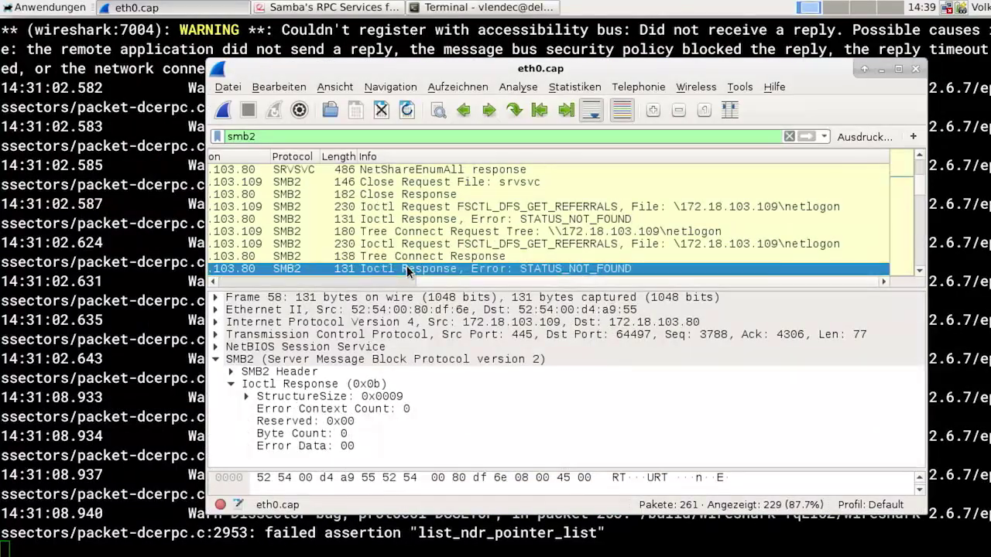
pyautogui.hotkey('alt', 'Tab')
pyautogui.hotkey('alt', 'Tab')
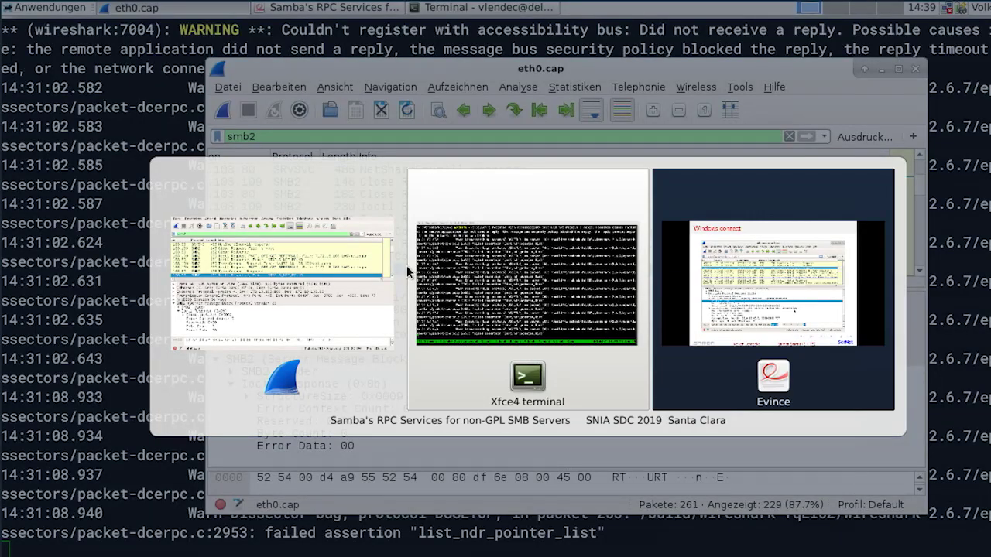
pyautogui.press('Right')
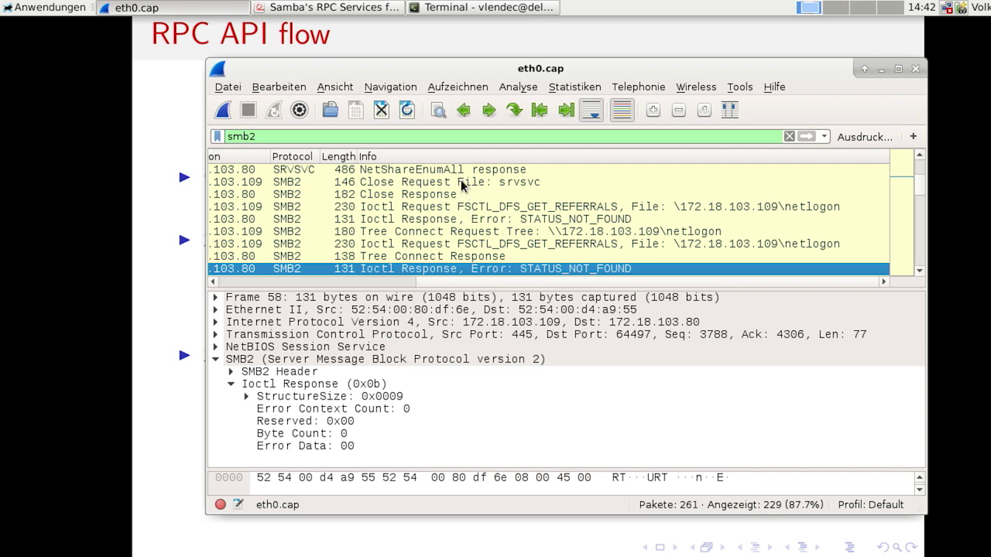
# - Examine the srvsvc Close Request, then step through the packets to the srvsvc Create Request
pyautogui.click(463, 185)
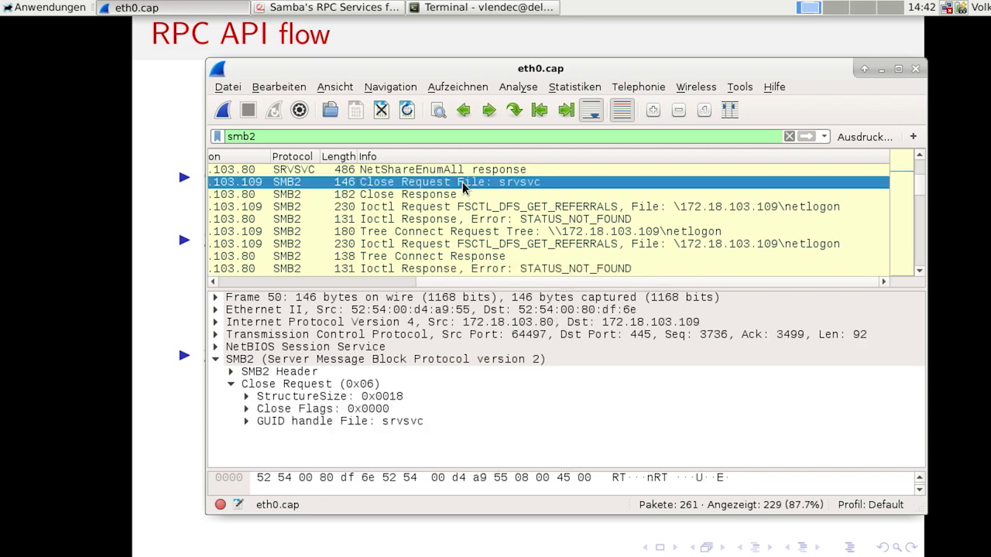
pyautogui.press('Up')
pyautogui.press('Up')
pyautogui.press('Up')
pyautogui.press('Up')
pyautogui.press('Up')
pyautogui.press('Up')
pyautogui.press('Up')
pyautogui.press('Up')
pyautogui.press('Up')
pyautogui.press('Up')
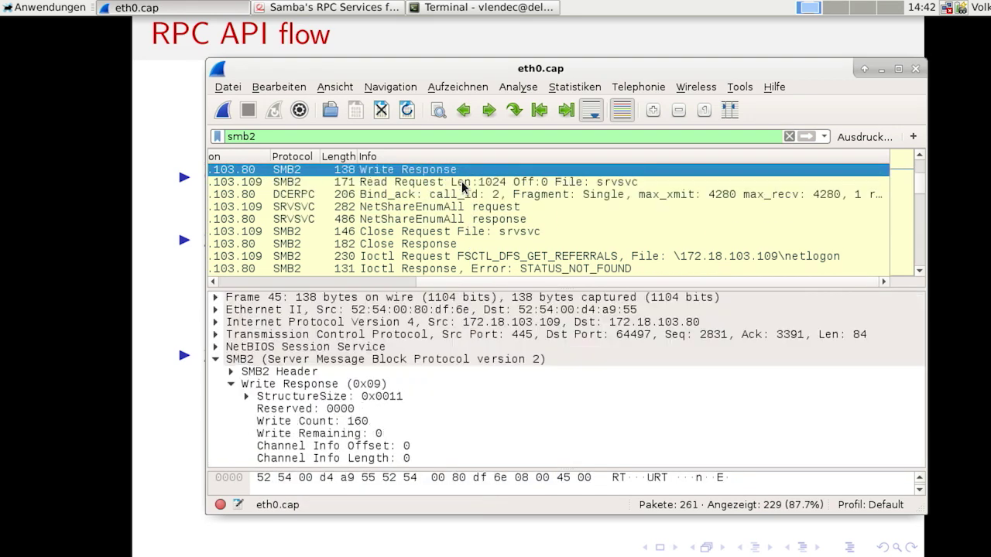
pyautogui.press('Down')
pyautogui.press('Down')
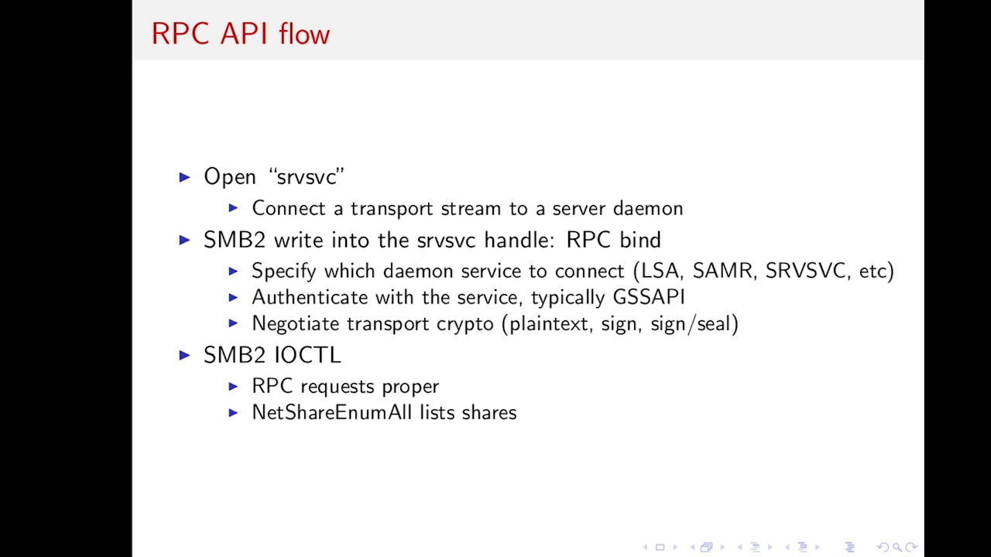
# - Show the srvsvc Bind packet in Wireshark and collapse its DCE/RPC, Write Request and SMB2 subtrees
pyautogui.hotkey('alt', 'Tab')
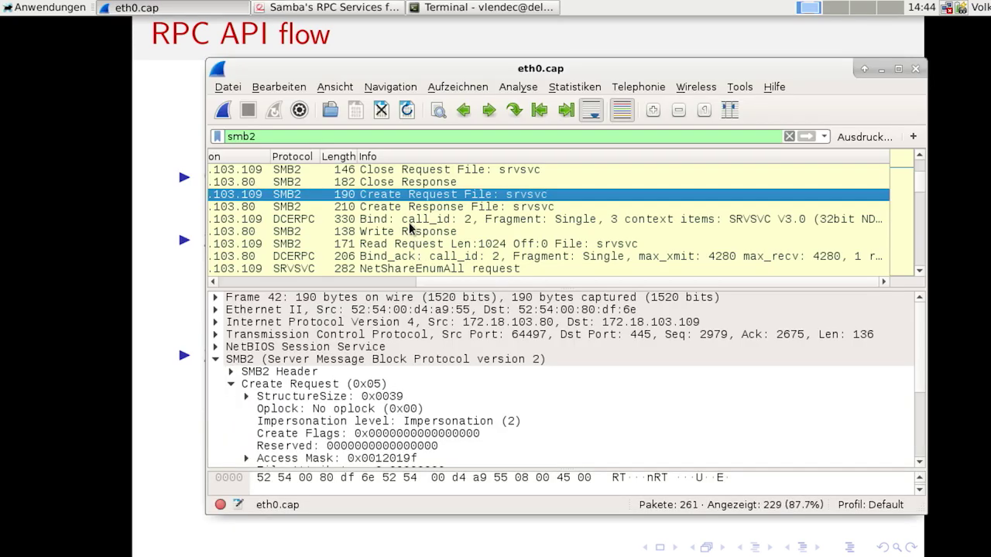
pyautogui.click(410, 220)
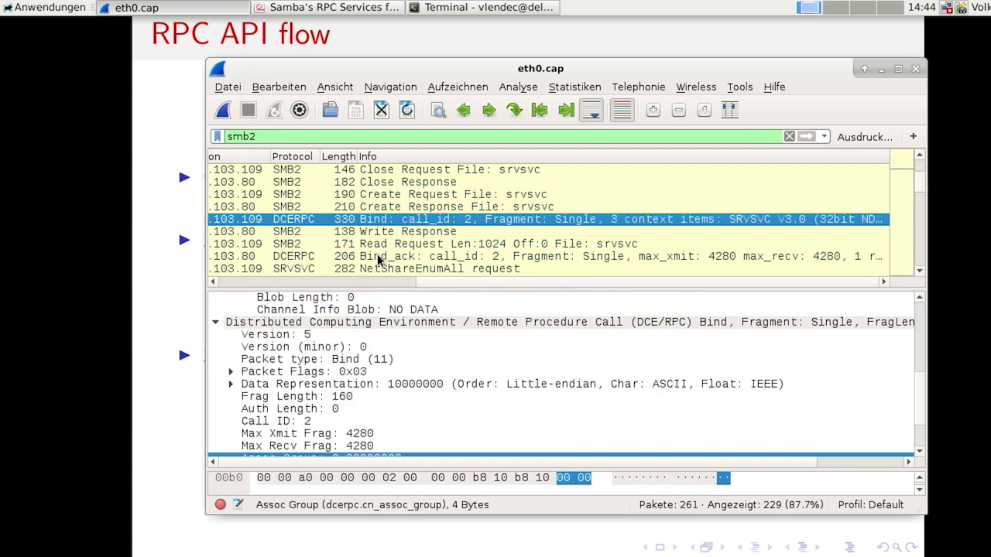
pyautogui.click(217, 321)
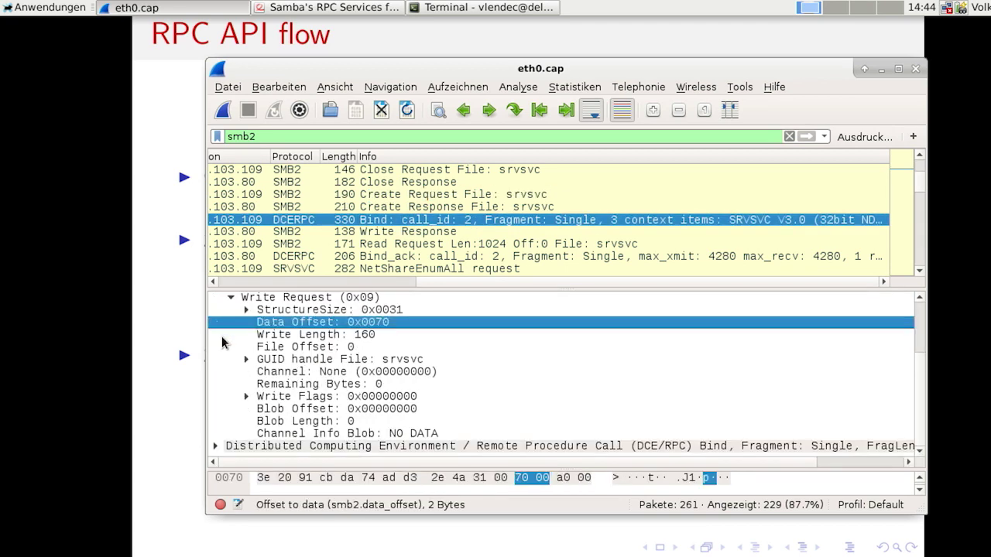
pyautogui.click(231, 297)
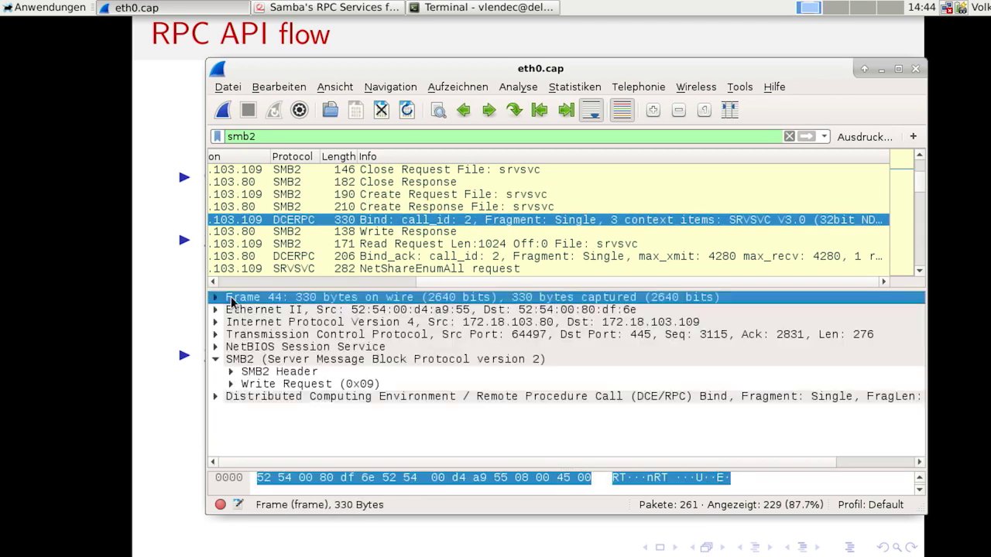
pyautogui.click(216, 360)
# - Expand the DCE/RPC Bind fields down to Ctx Item[1]'s SRVSVC V3.0 abstract syntax
pyautogui.click(214, 371)
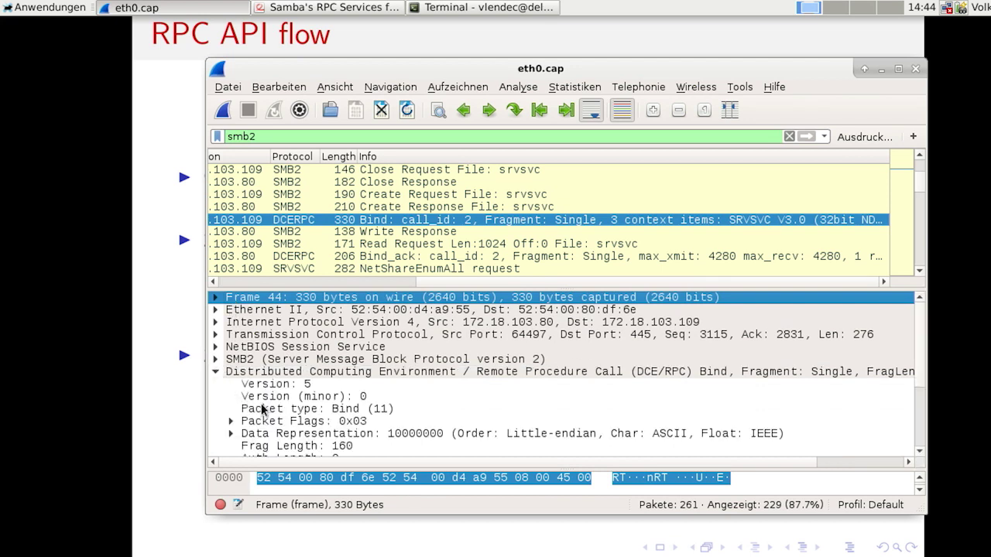
pyautogui.scroll(-3, 300, 405)
pyautogui.scroll(-1, 299, 405)
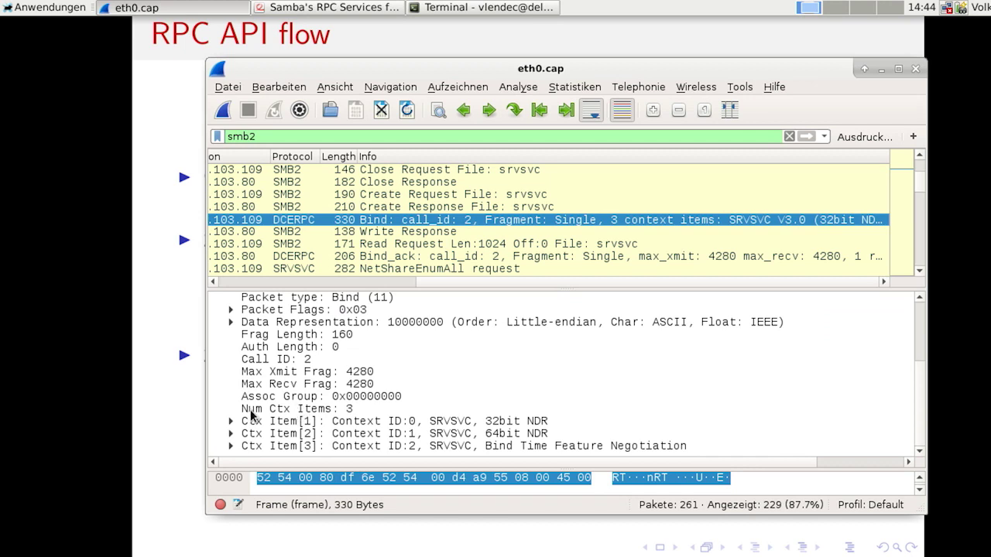
pyautogui.click(231, 421)
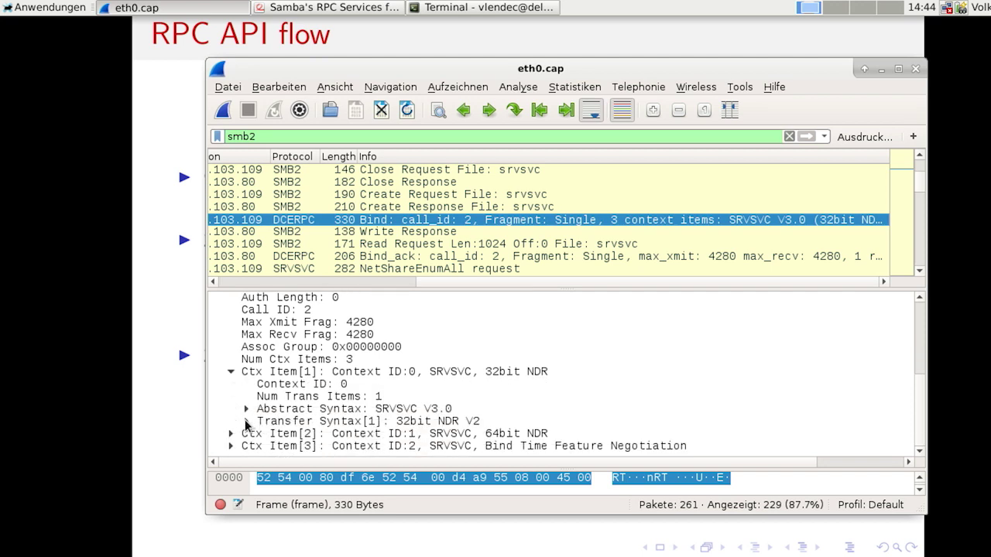
pyautogui.click(246, 409)
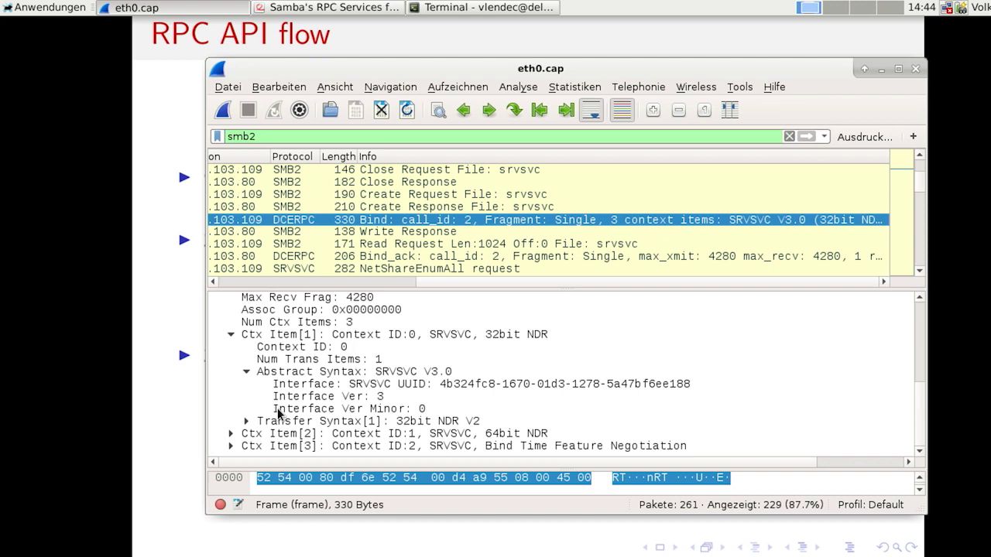
# - Highlight the interface UUID bytes, then context item 2's bytes, in the hex dump
pyautogui.click(313, 388)
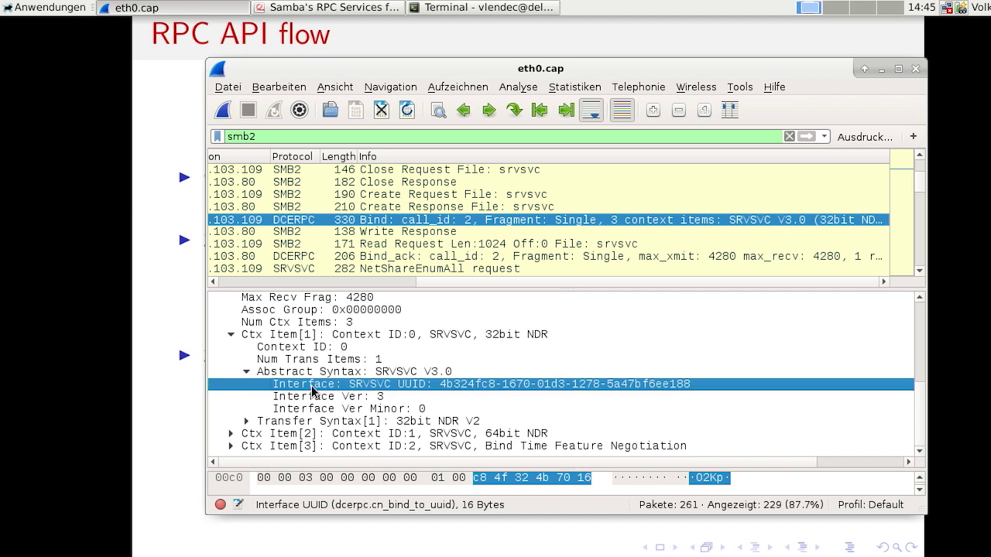
pyautogui.click(307, 435)
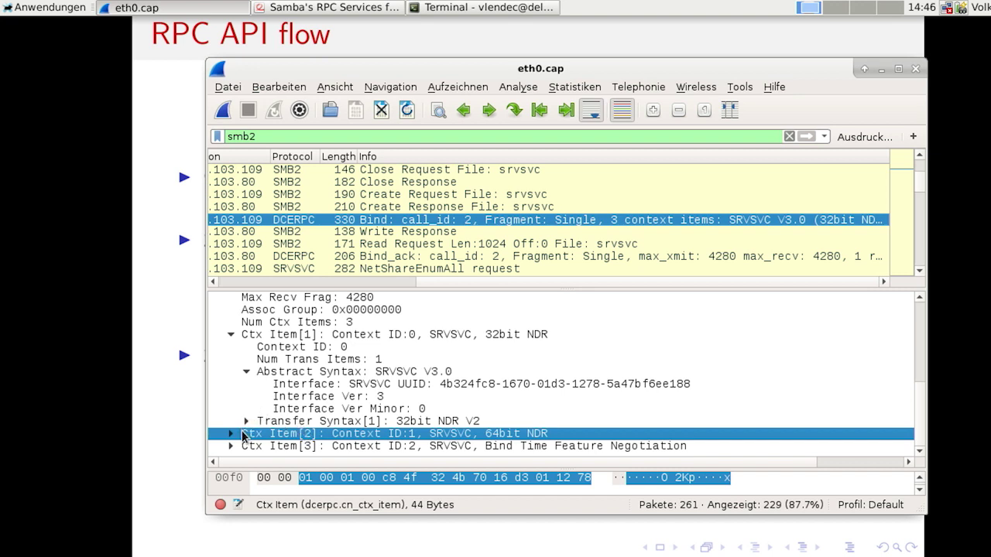
# - Collapse Ctx Item[1], point out the zero Auth Length, and select the Bind_ack reply
pyautogui.click(230, 336)
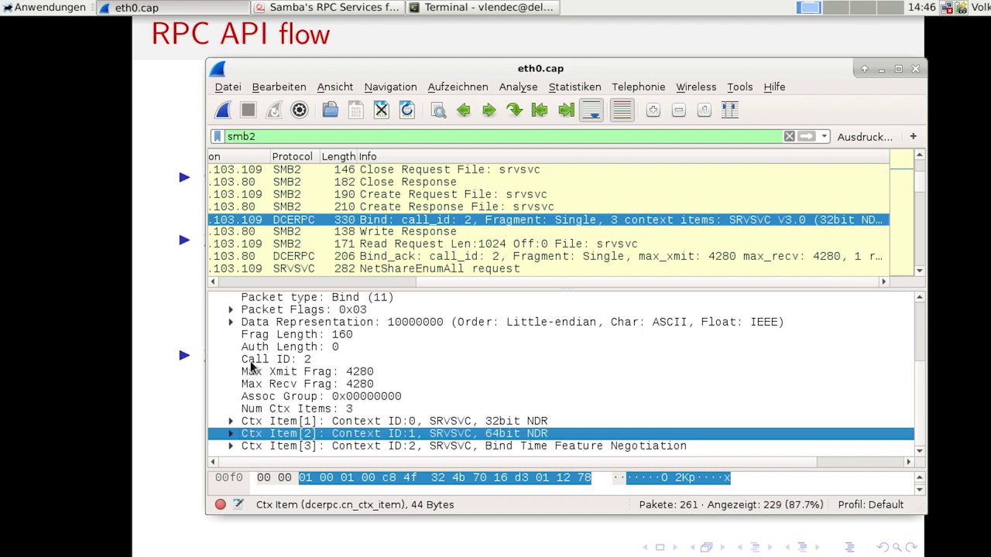
pyautogui.click(261, 347)
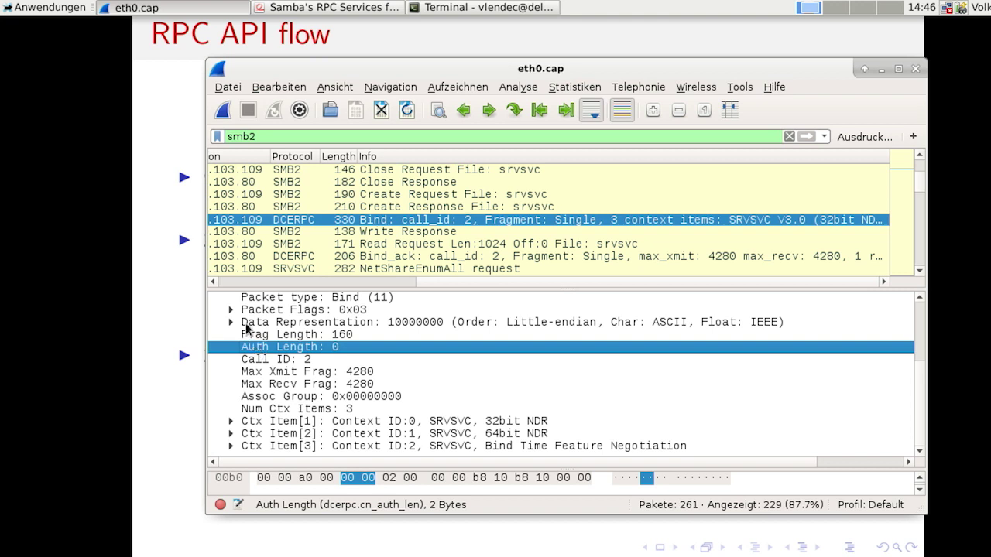
pyautogui.click(274, 255)
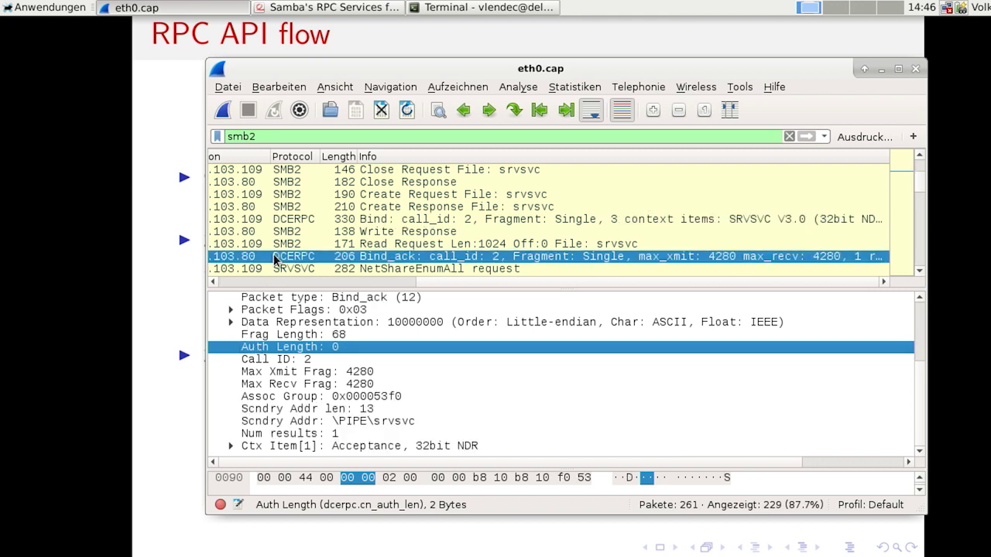
# - Highlight the Bind_ack's Max Xmit Frag 4280 field and its two bytes in the hex dump
pyautogui.click(282, 375)
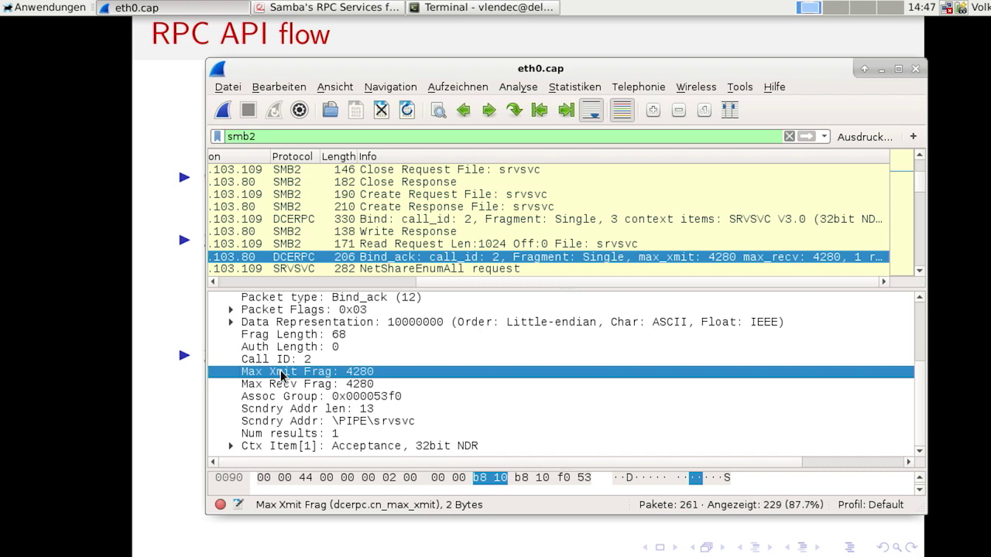
pyautogui.hotkey('alt', 'Tab')
pyautogui.scroll(3, 261, 325)
# - Collapse frame 47's DCE/RPC node, expand SMB2 to its Read Response (0x08), then select frame 48
pyautogui.click(215, 371)
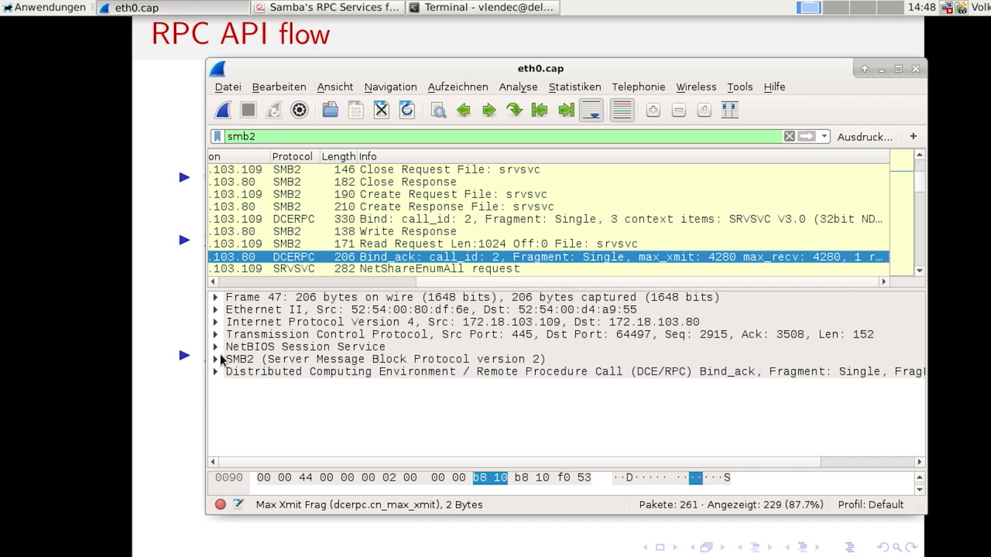
pyautogui.click(216, 360)
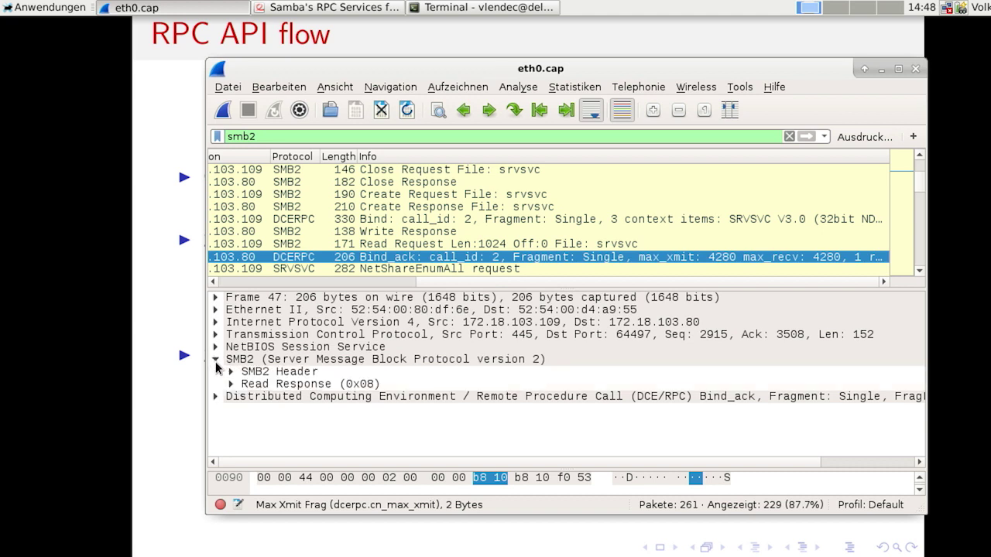
pyautogui.click(262, 384)
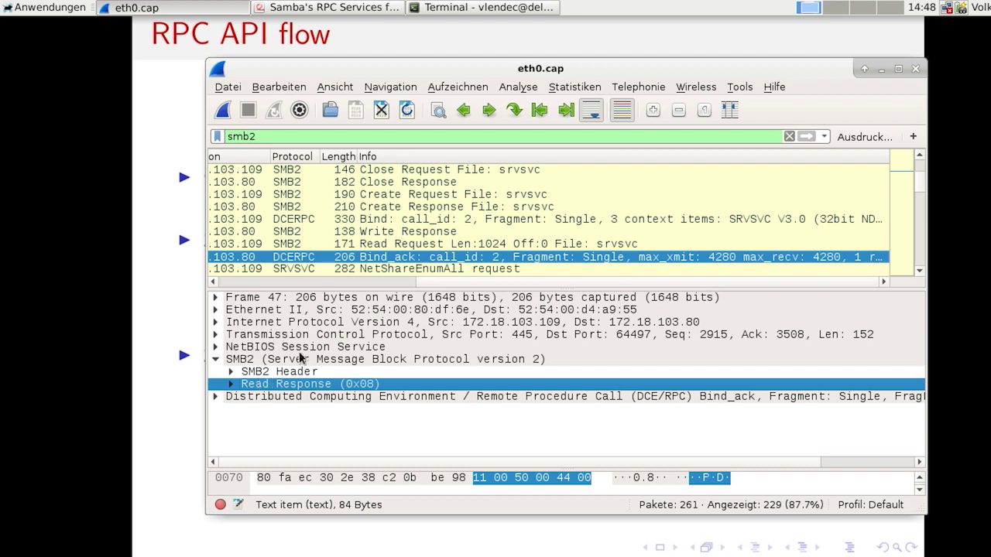
pyautogui.click(383, 268)
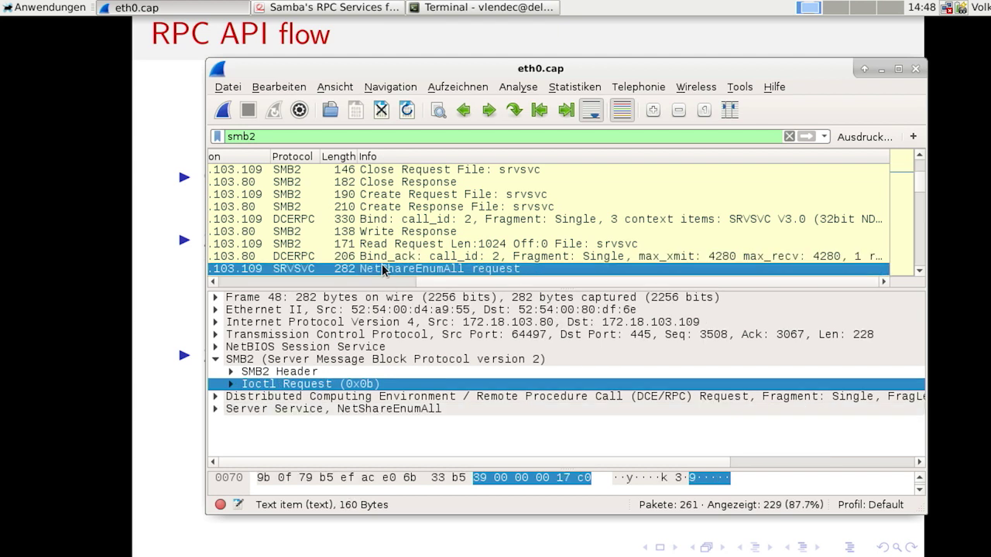
# - Expand frame 48's Server Service NetShareEnumAll (15) node, re-expand SMB2, then return to frame 47
pyautogui.click(919, 270)
pyautogui.click(919, 270)
pyautogui.click(919, 270)
pyautogui.click(918, 270)
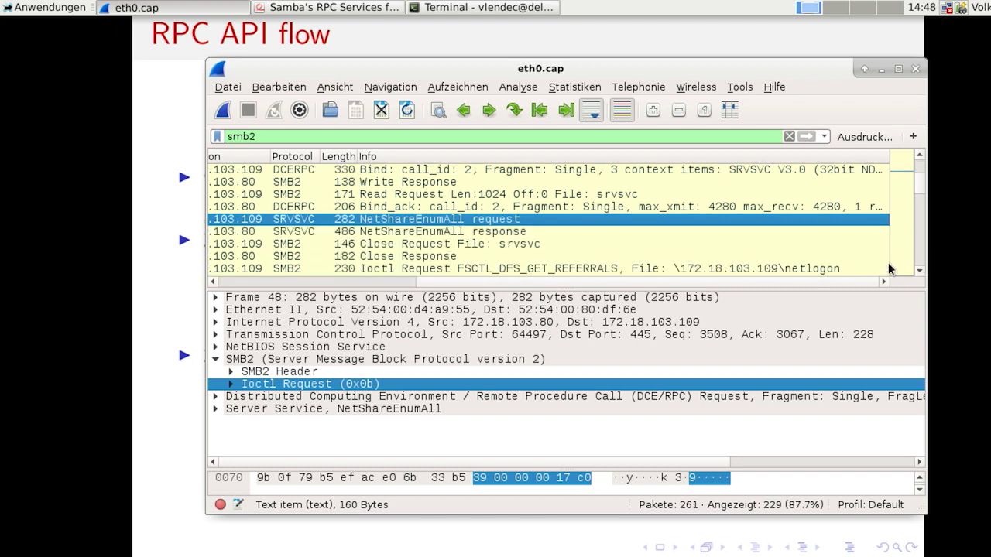
pyautogui.click(216, 361)
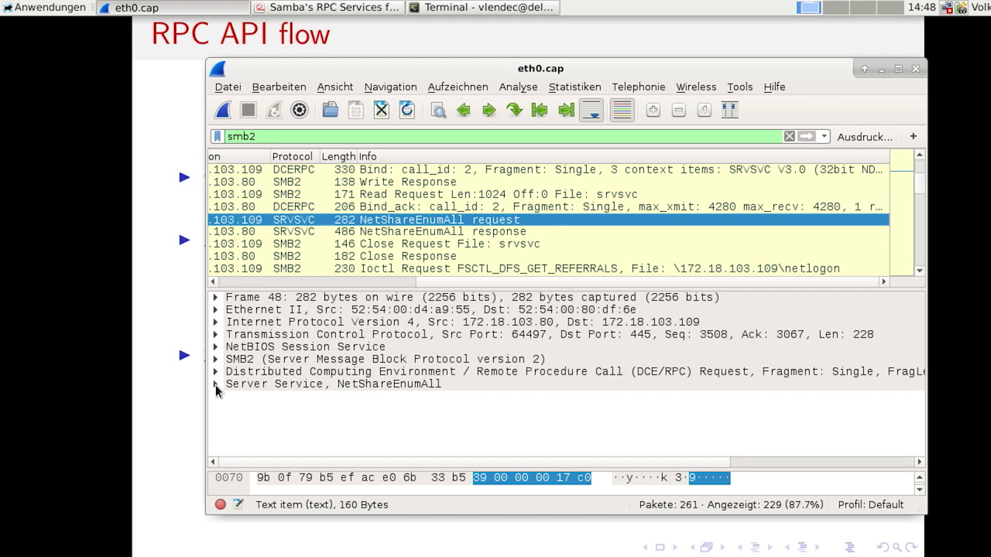
pyautogui.click(216, 384)
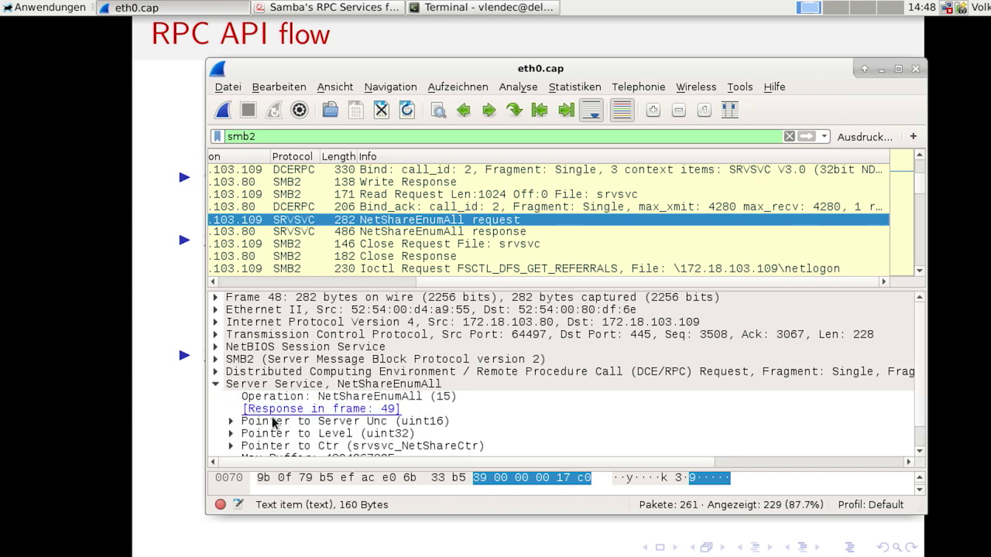
pyautogui.click(216, 360)
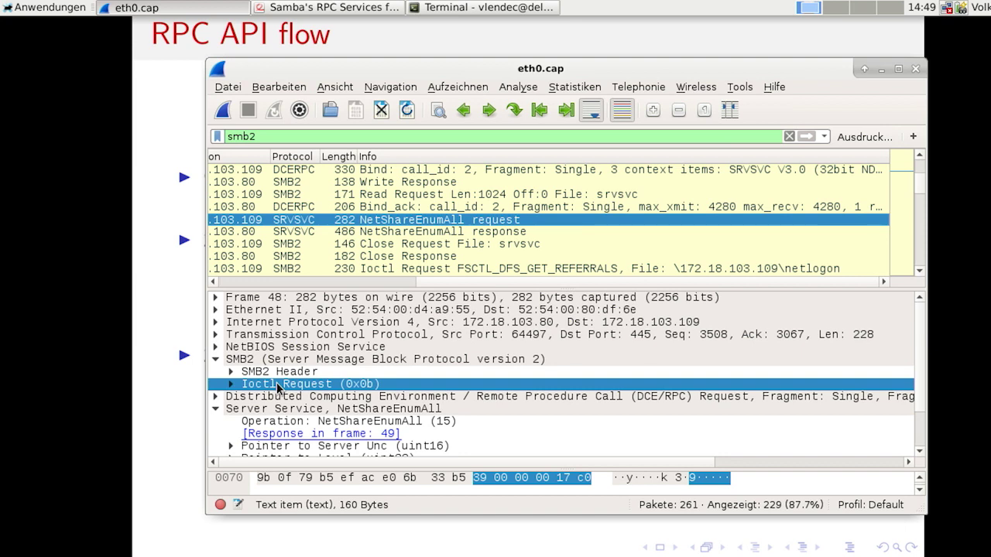
pyautogui.click(375, 206)
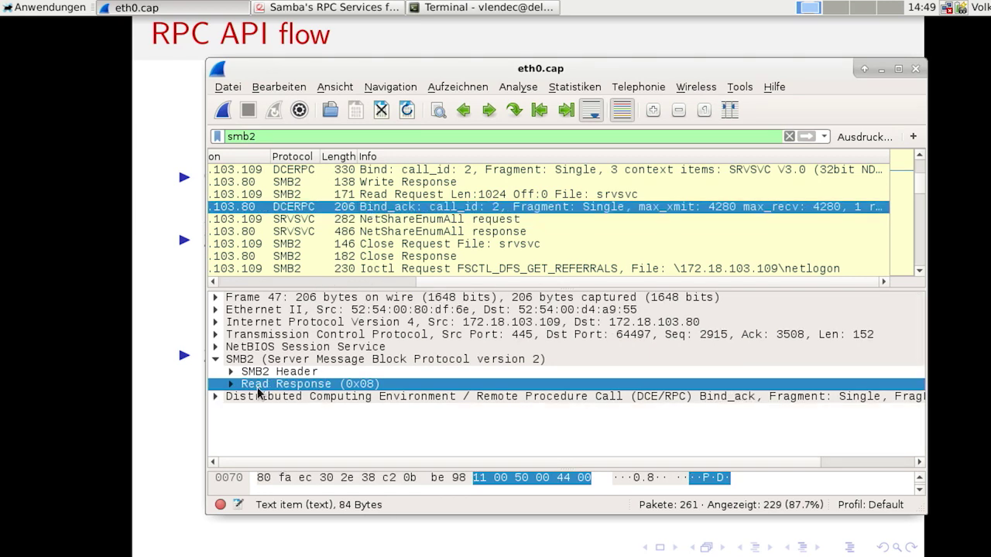
# - Expand the Bind_ack's DCE/RPC fields to show Max Xmit/Recv Frag 4280, then select the request
pyautogui.click(216, 398)
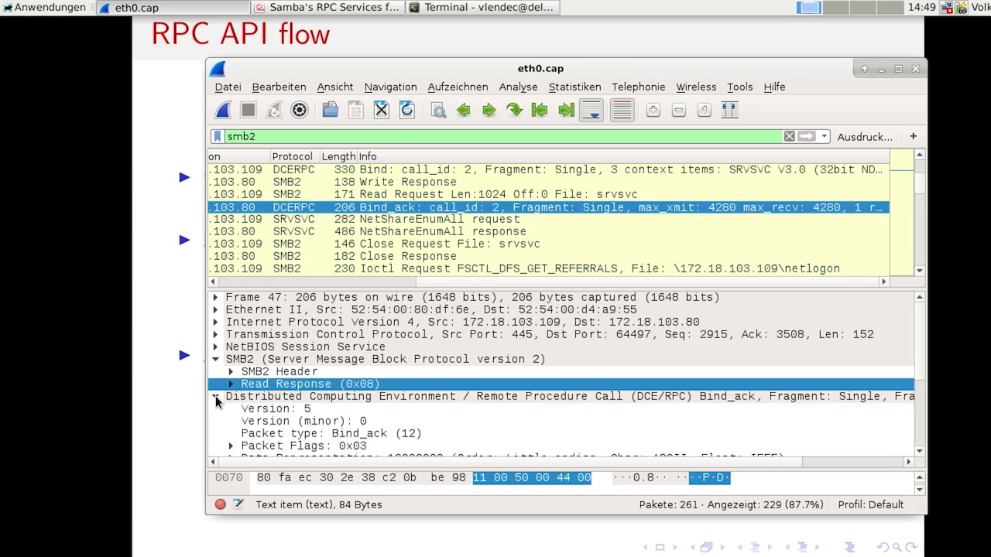
pyautogui.scroll(-2, 234, 416)
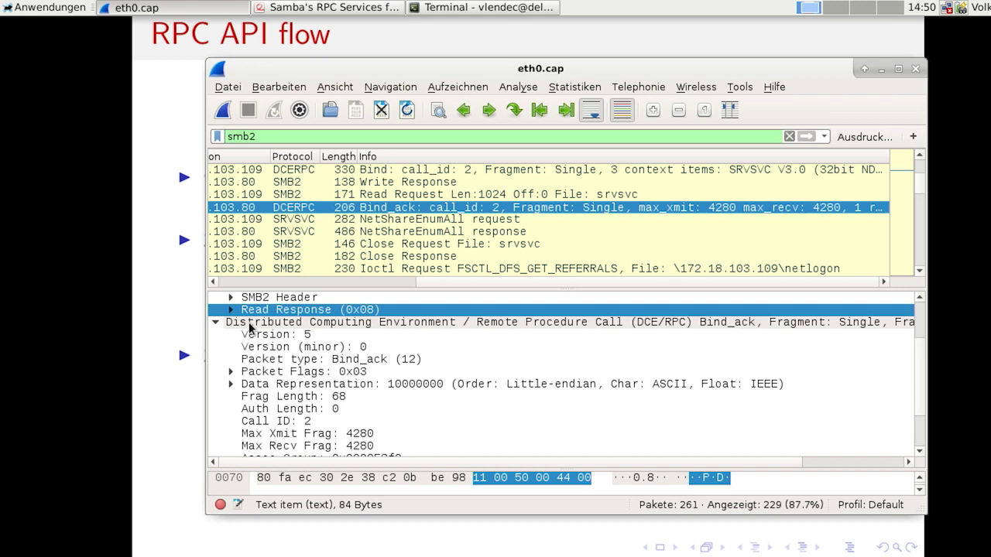
pyautogui.click(307, 220)
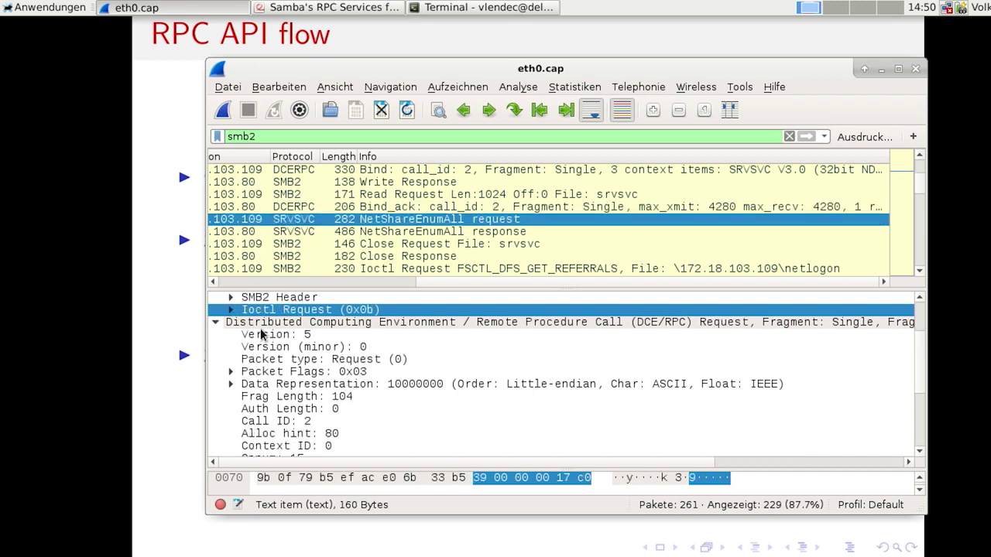
# - Select the NetShareEnumAll response, collapse DCE/RPC, and move onto the Pointer to Ctr field
pyautogui.click(299, 232)
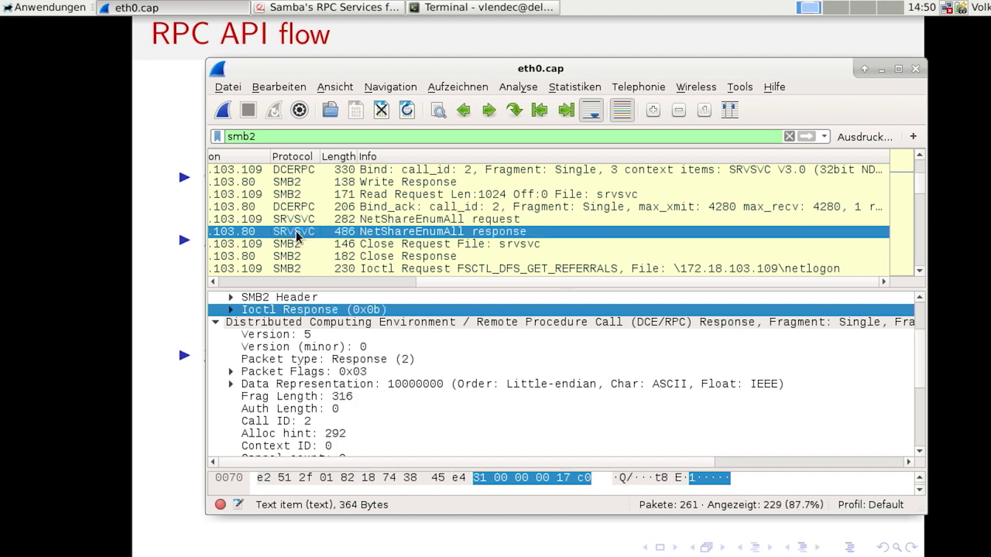
pyautogui.click(217, 323)
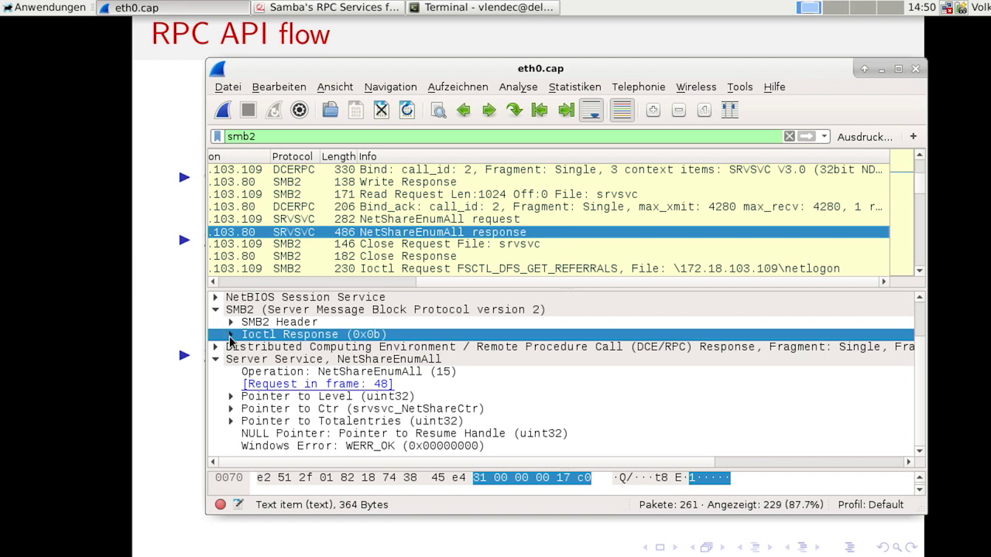
pyautogui.click(301, 402)
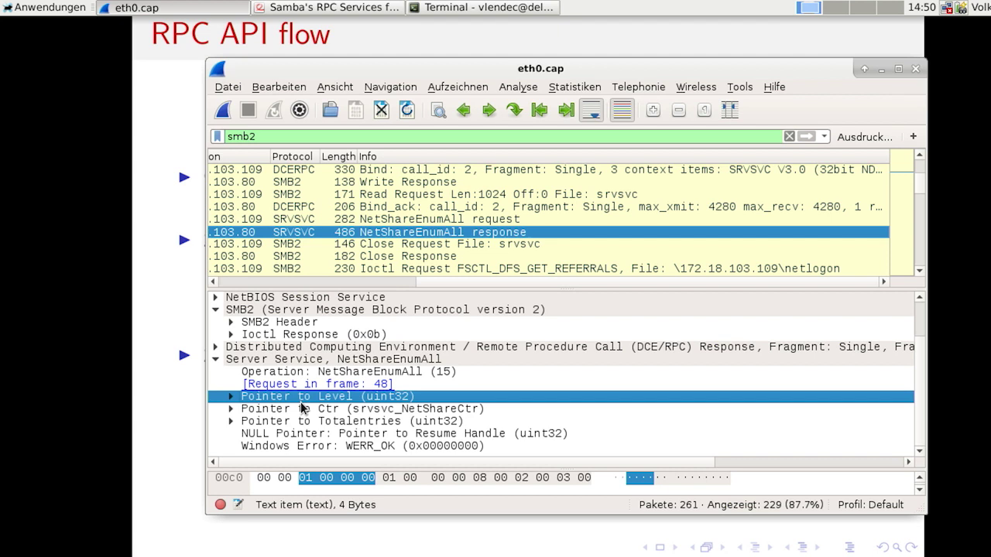
pyautogui.press('Down')
pyautogui.press('Down')
pyautogui.press('Down')
pyautogui.press('Down')
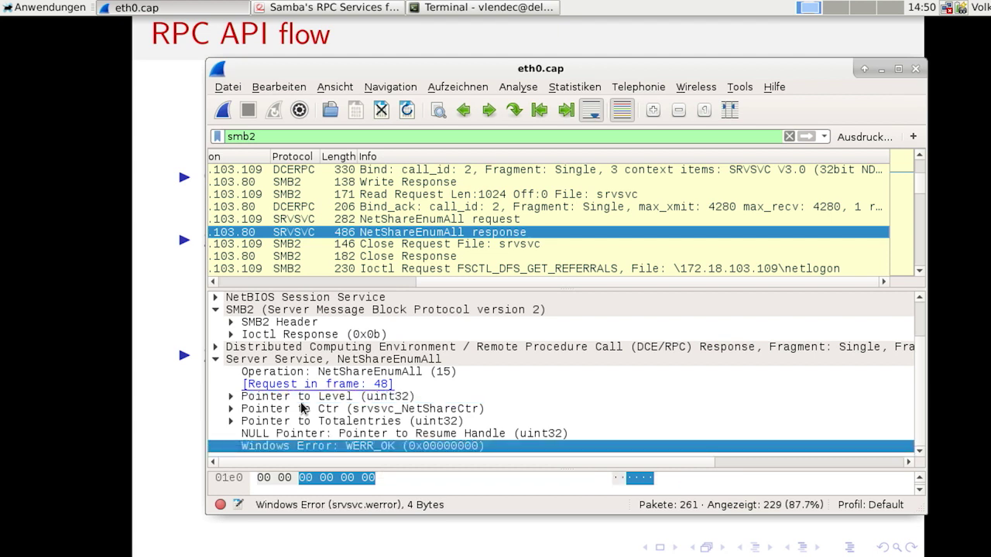
pyautogui.press('Up')
pyautogui.press('Up')
pyautogui.press('Up')
pyautogui.press('Up')
pyautogui.press('Down')
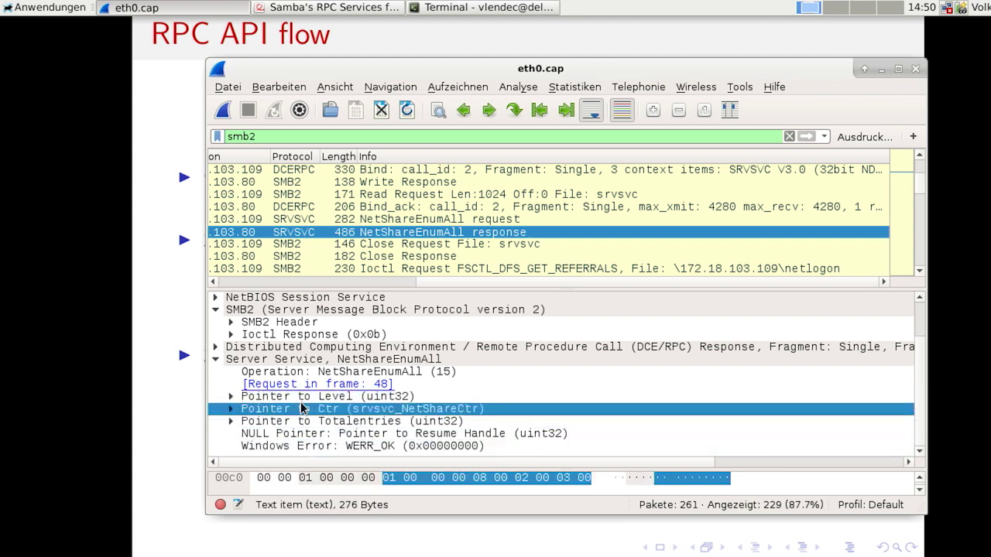
# - Expand Pointer to Ctr, srvsvc_NetShareCtr and Ctr1 to reveal Count: 3
pyautogui.press('Right')
pyautogui.press('Right')
pyautogui.press('Right')
pyautogui.press('Right')
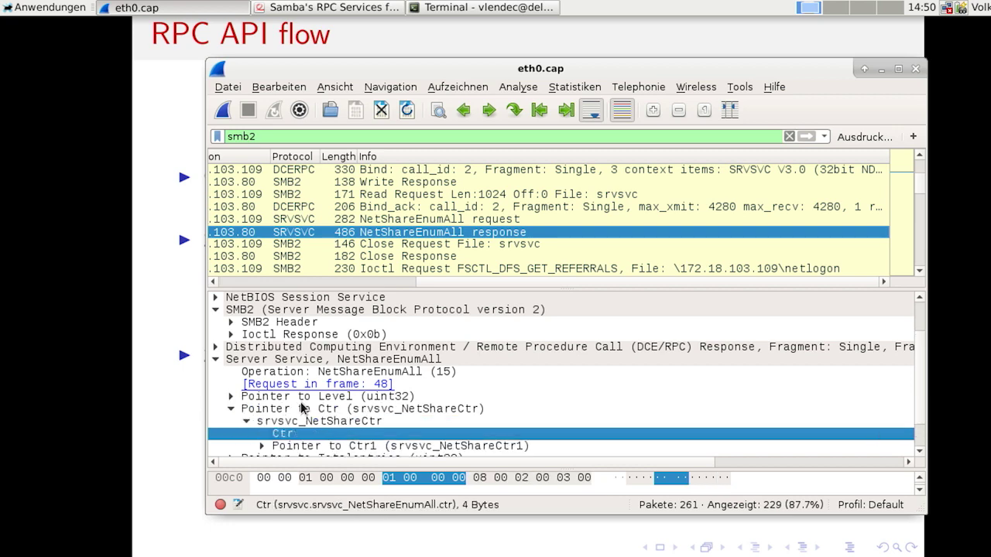
pyautogui.press('Down')
pyautogui.press('Right')
pyautogui.press('Right')
pyautogui.press('Down')
pyautogui.press('Down')
pyautogui.press('Down')
pyautogui.press('Up')
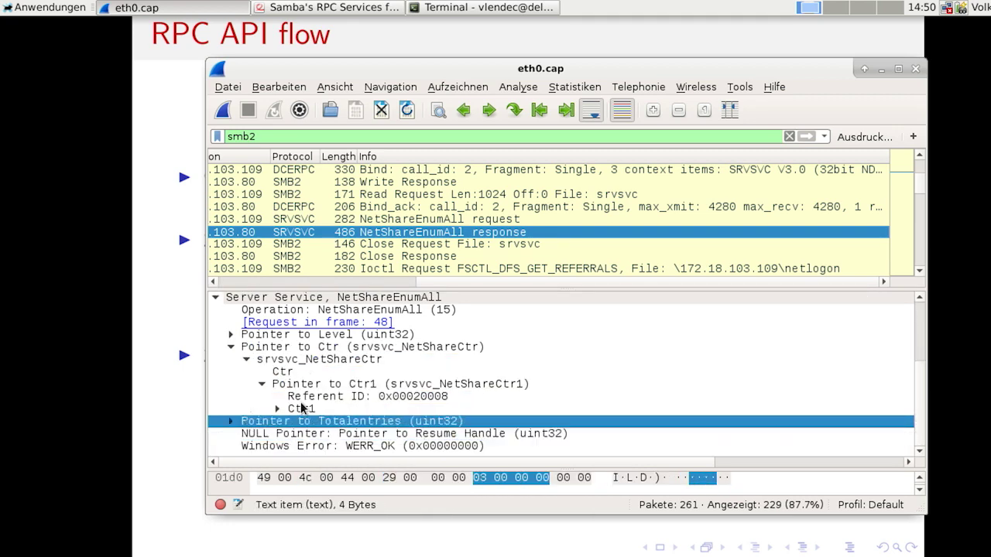
pyautogui.press('Up')
pyautogui.press('Right')
pyautogui.press('Up')
pyautogui.press('Down')
pyautogui.press('Down')
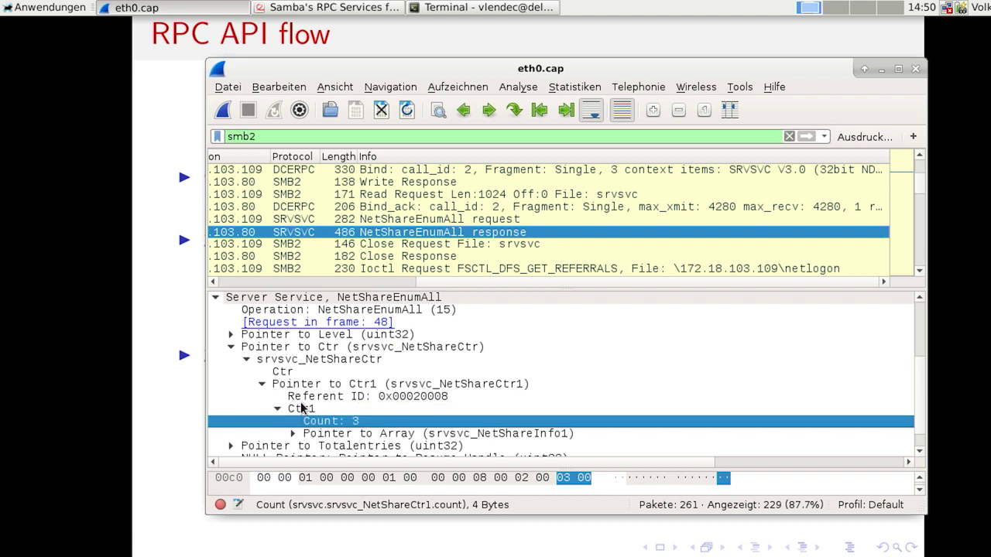
pyautogui.press('Down')
pyautogui.press('Right')
pyautogui.press('Down')
pyautogui.press('Down')
pyautogui.press('Down')
pyautogui.press('Down')
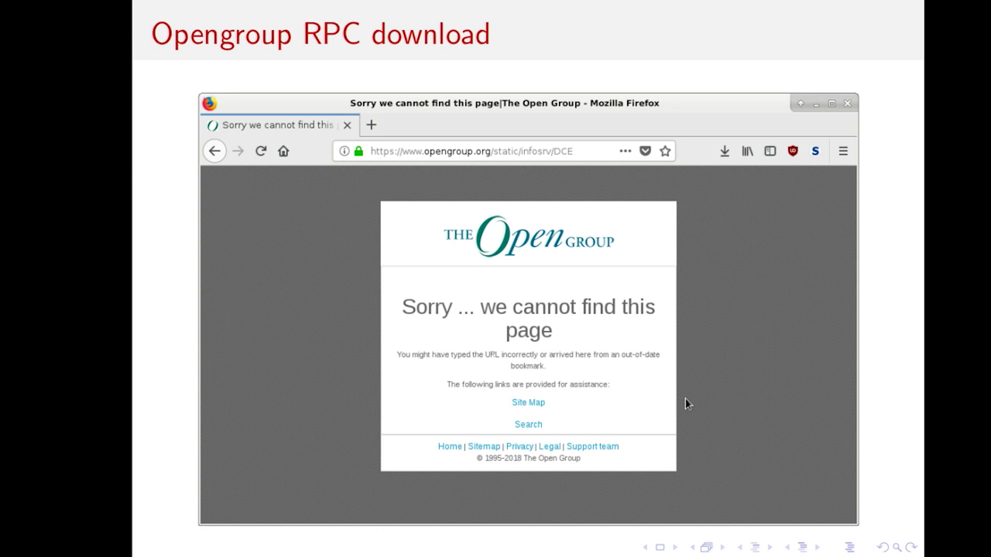
# - Page from the 'Next try, github/dcerpc' slide to the 'Samba RPC' slide
pyautogui.press('pagedown')
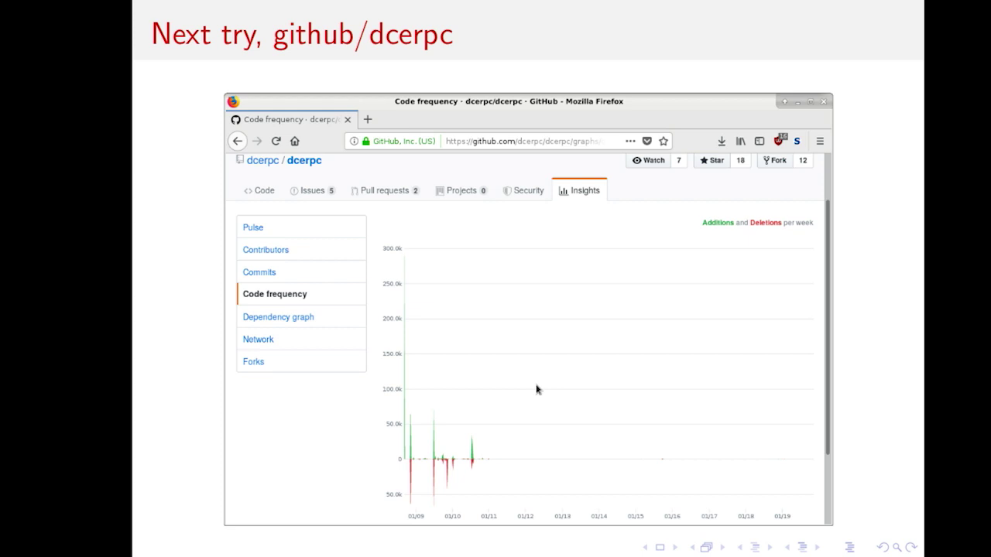
pyautogui.press('pageup')
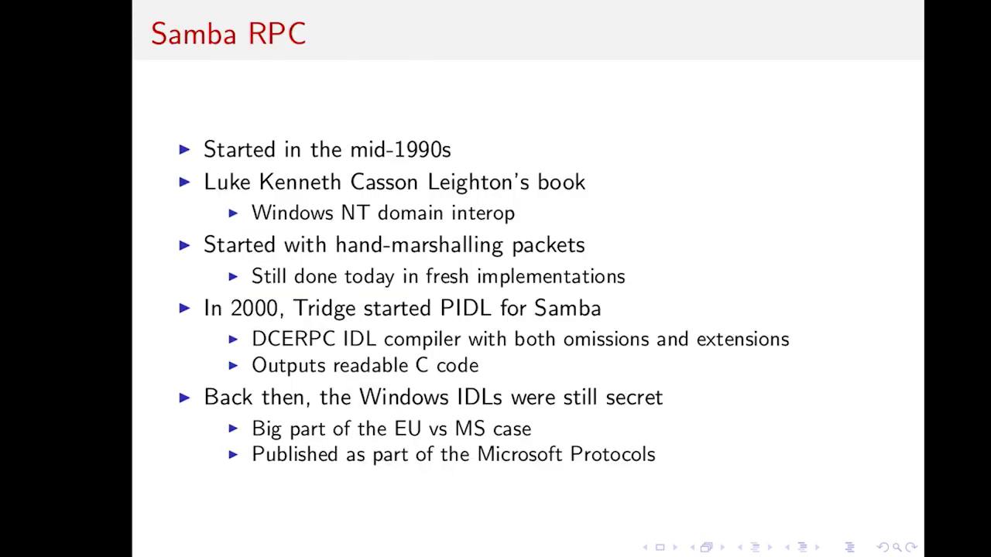
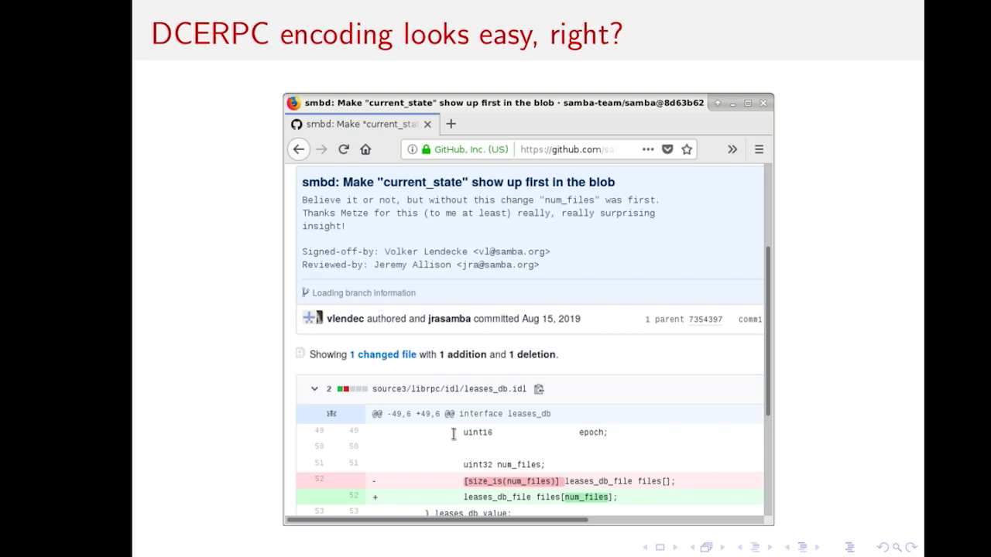
# - Switch to the Emacs terminal and start visiting a file, trimming the prompt path to ~/git/
pyautogui.hotkey('alt', 'Tab')
pyautogui.hotkey('alt', 'Tab')
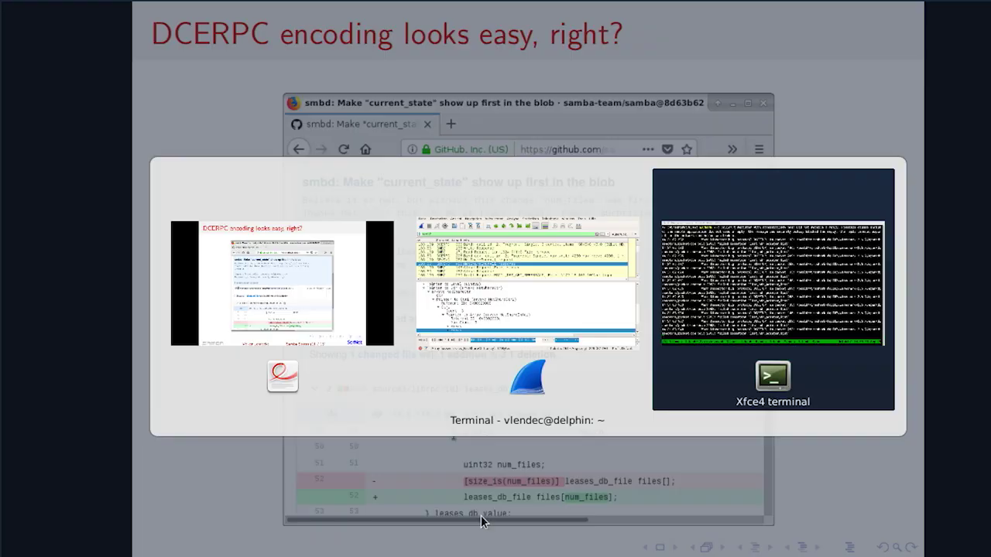
pyautogui.hotkey('ctrl', 'l')
pyautogui.hotkey('ctrl', 'x')
pyautogui.hotkey('ctrl', 'f')
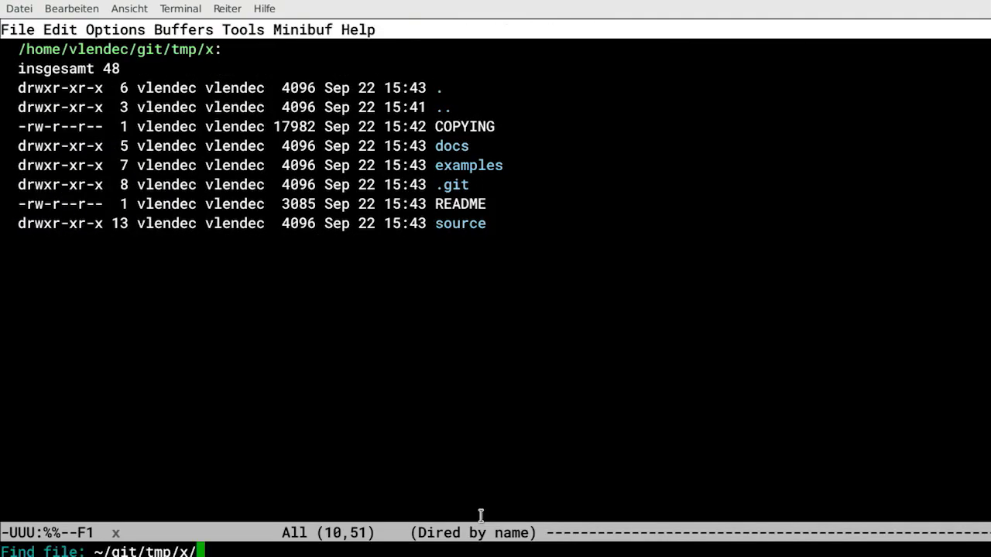
pyautogui.hotkey('alt', 'BackSpace')
pyautogui.hotkey('alt', 'BackSpace')
# - Open leases_db.idl from ~/git/sdc2019/4.11/source3/librpc/idl using Tab completion
pyautogui.write('sdc2019/')
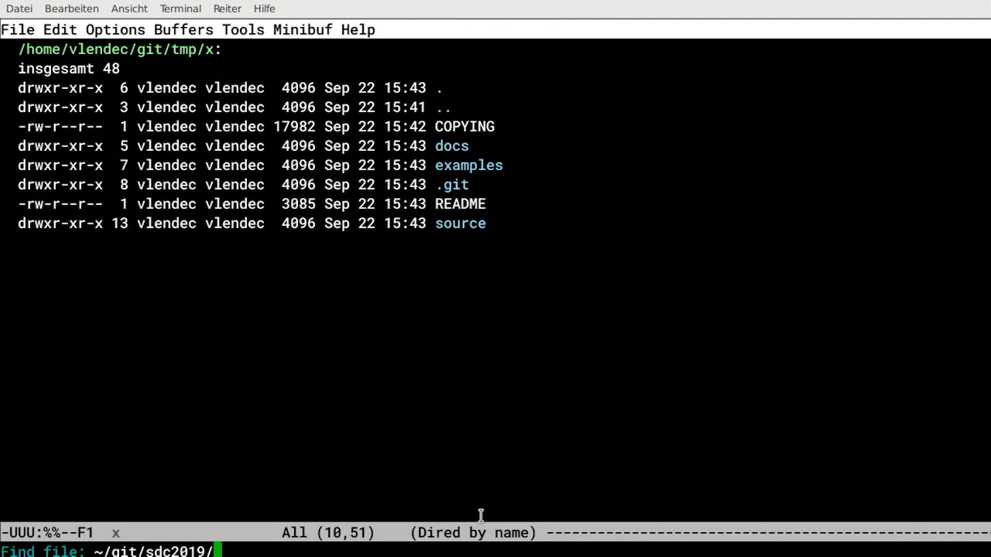
pyautogui.write('4.11/source3/')
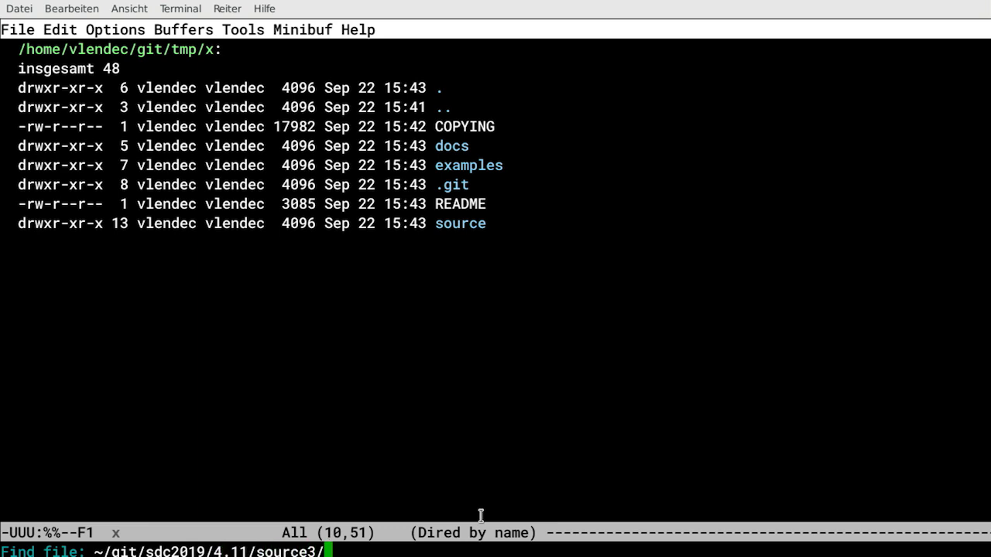
pyautogui.write('lib')
pyautogui.press('Tab')
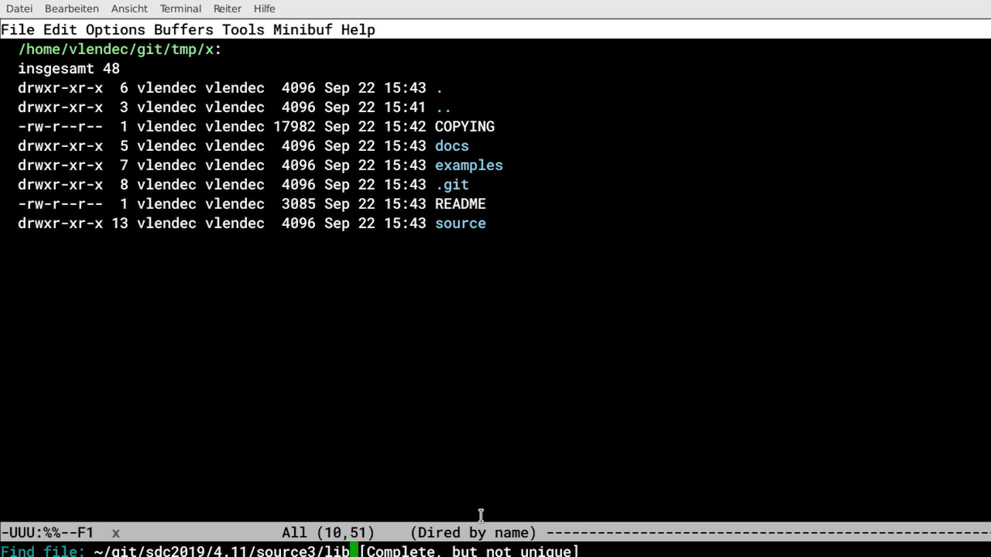
pyautogui.write('rpc/idl/')
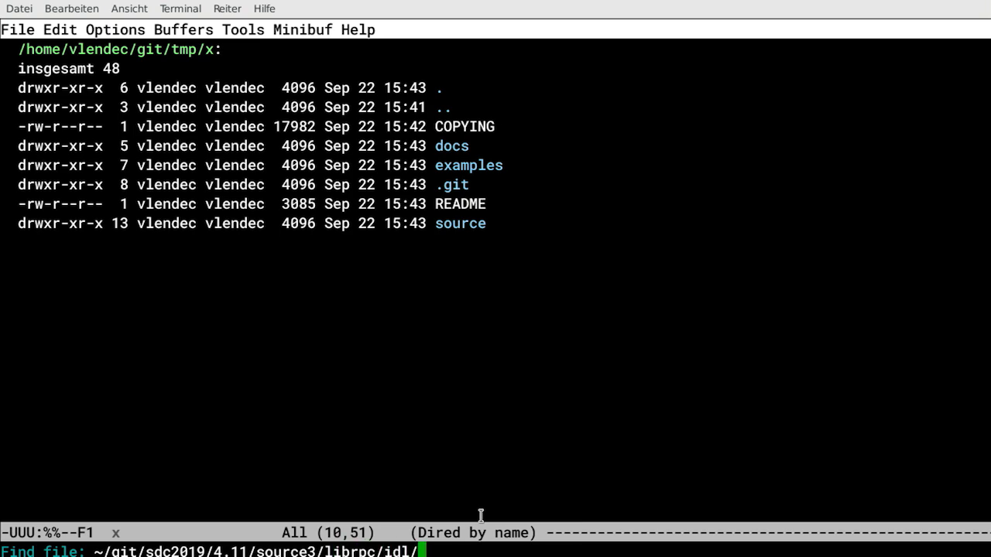
pyautogui.write('lea')
pyautogui.press('Tab')
pyautogui.press('Return')
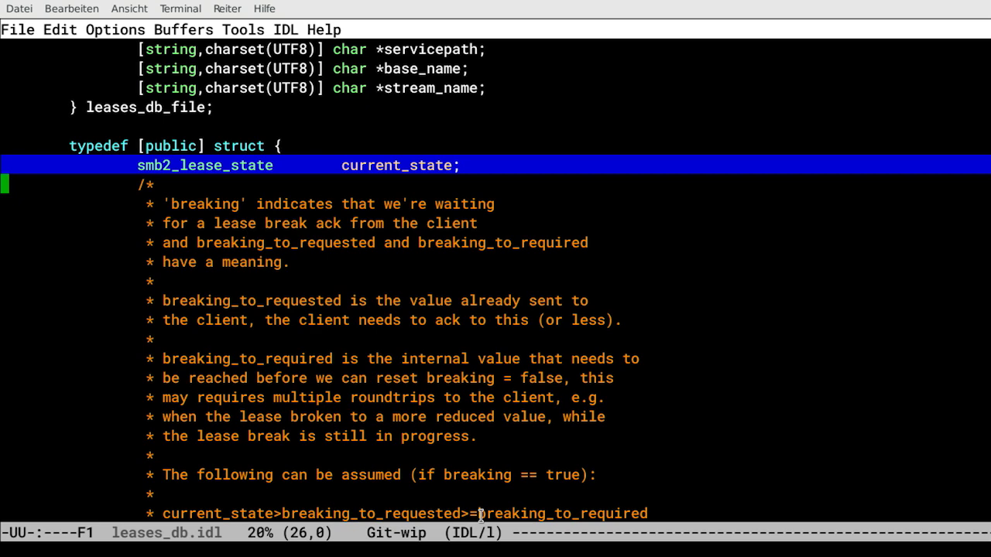
# - Kill the long breaking-fields comment after current_state in the leases_db_value struct
pyautogui.press('Down')
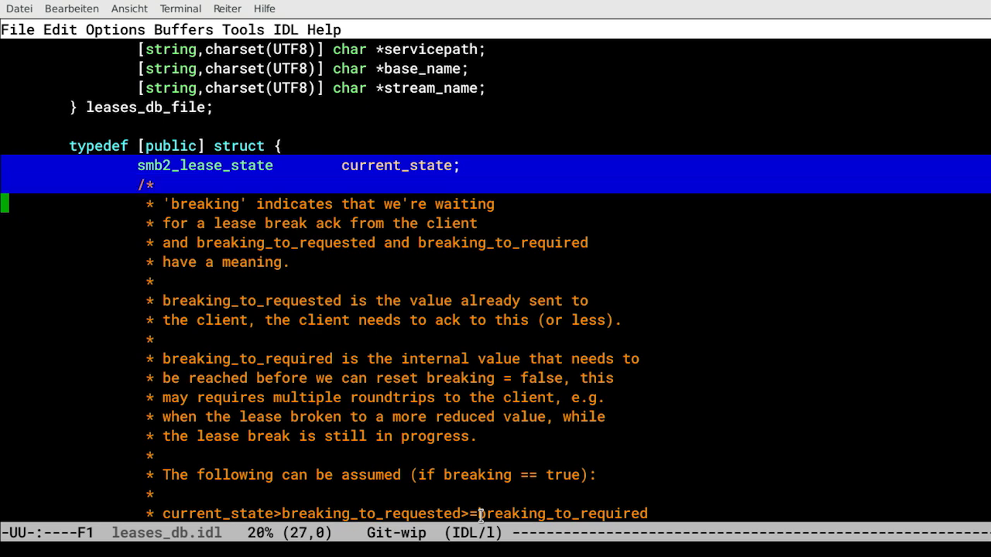
pyautogui.hotkey('ctrl', 'g')
pyautogui.press('Down')
pyautogui.press('Down')
pyautogui.press('Down')
pyautogui.press('Down')
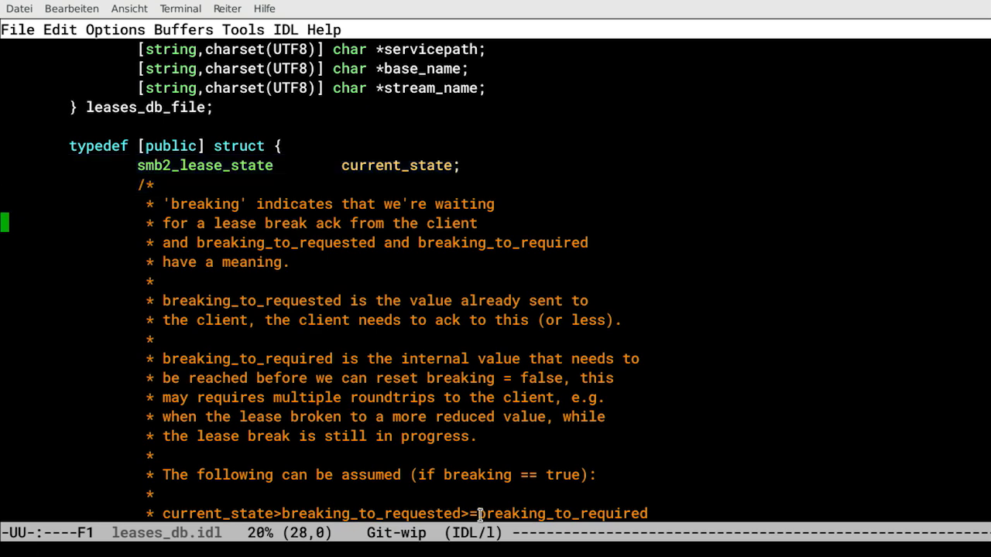
pyautogui.hotkey('ctrl', 'v')
pyautogui.hotkey('ctrl', 'l')
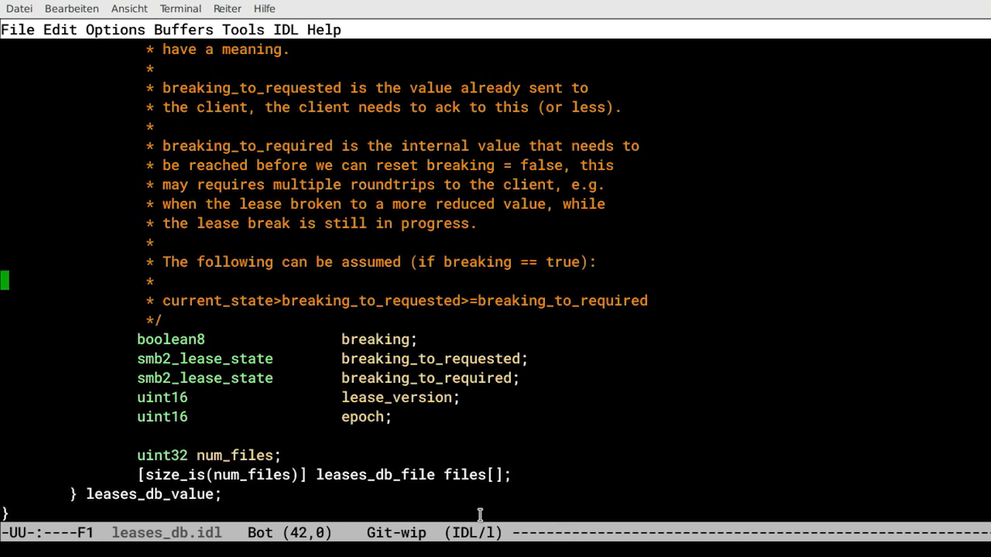
pyautogui.press('Up')
pyautogui.press('Up')
pyautogui.press('Up')
pyautogui.press('Up')
pyautogui.press('Up')
pyautogui.press('Up')
pyautogui.press('Up')
pyautogui.press('Up')
pyautogui.press('Up')
pyautogui.press('Up')
pyautogui.press('Up')
pyautogui.press('Up')
pyautogui.press('Up')
pyautogui.press('Up')
pyautogui.press('Up')
pyautogui.press('Up')
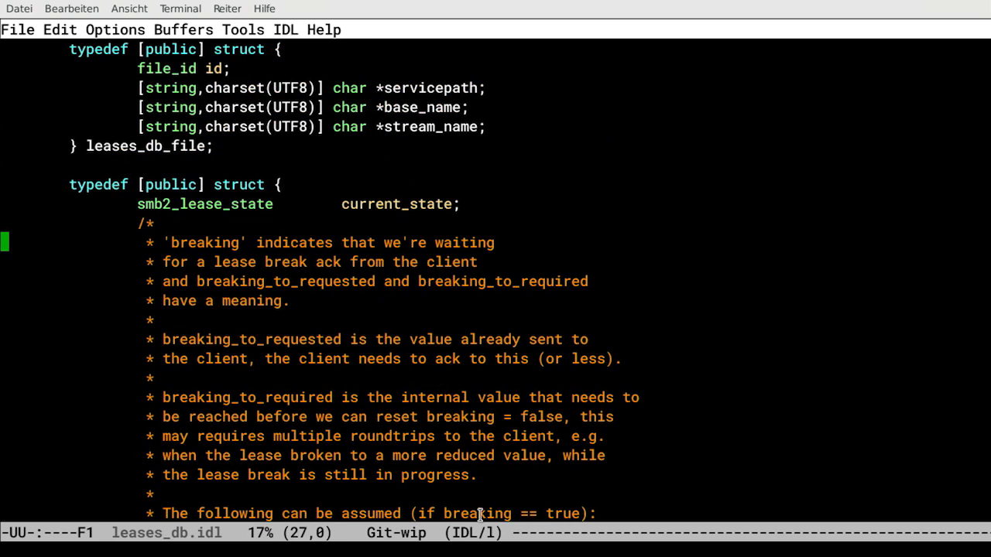
pyautogui.hotkey('ctrl', 'space')
pyautogui.press('Down')
pyautogui.press('Down')
pyautogui.press('Down')
pyautogui.press('Down')
pyautogui.press('Down')
pyautogui.press('Down')
pyautogui.press('Down')
pyautogui.press('Down')
pyautogui.press('Down')
pyautogui.press('Down')
pyautogui.press('Down')
pyautogui.press('Down')
pyautogui.press('Down')
pyautogui.press('Down')
pyautogui.press('Down')
pyautogui.press('Down')
pyautogui.press('Down')
pyautogui.press('Down')
pyautogui.press('Down')
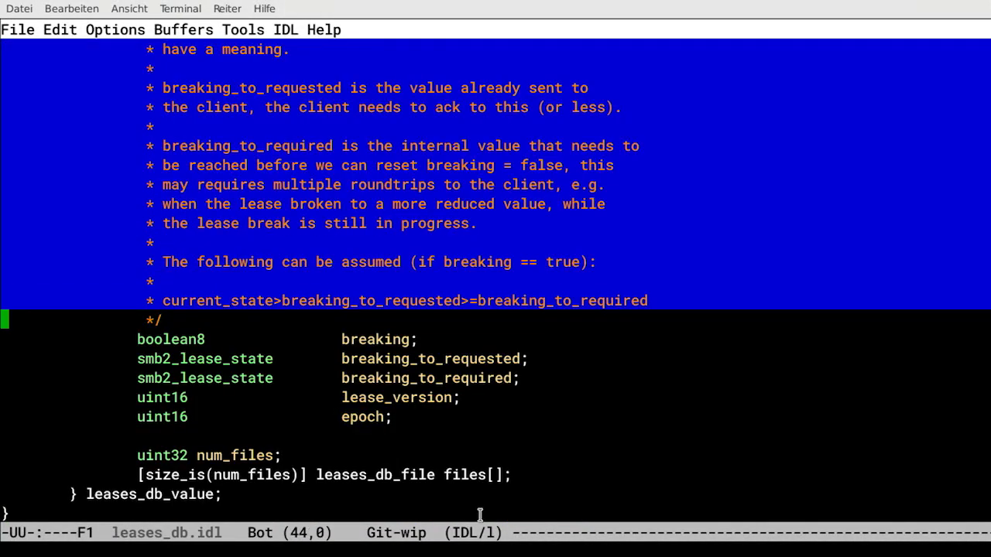
pyautogui.hotkey('ctrl', 'w')
pyautogui.hotkey('alt', 'v')
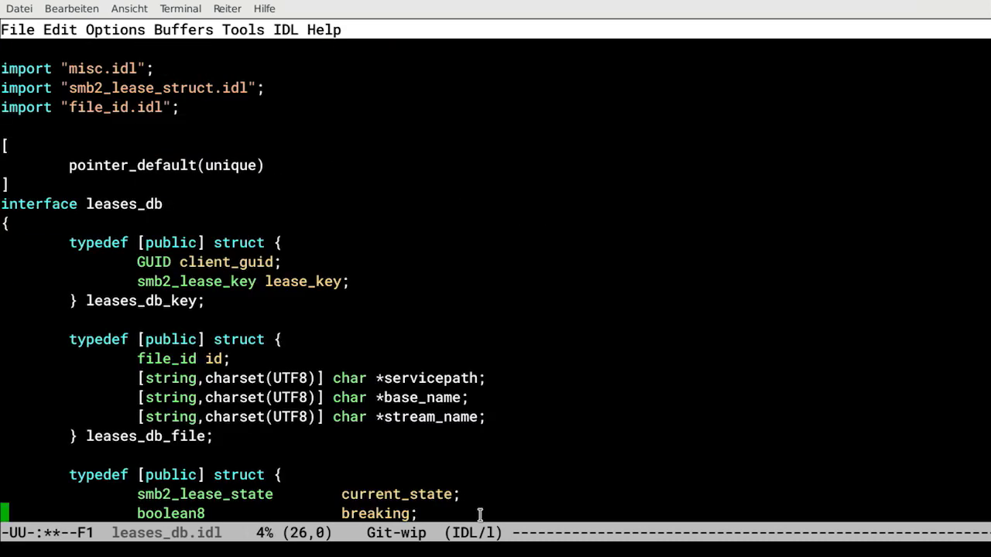
pyautogui.press('Down')
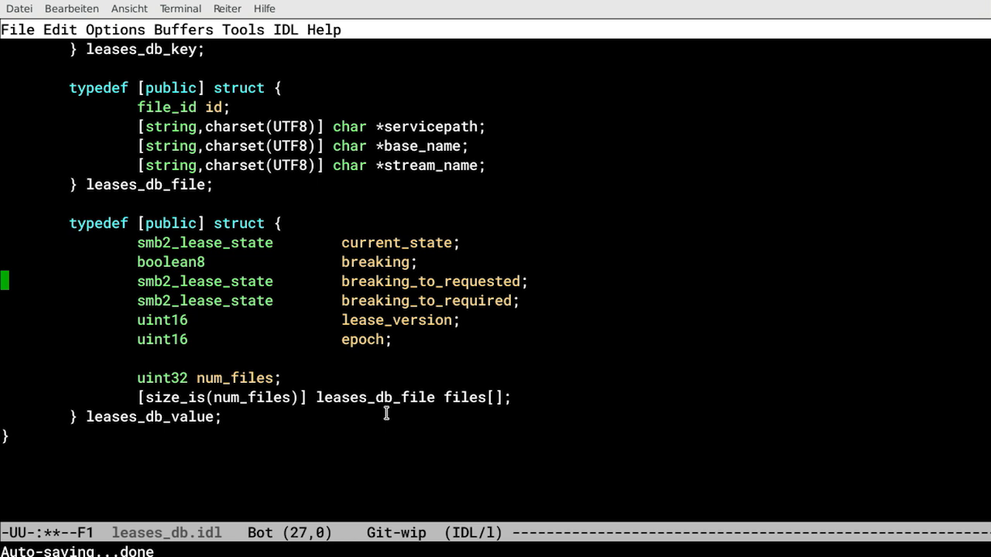
pyautogui.press('Down')
pyautogui.press('Down')
pyautogui.press('Down')
# - Remove the [size_is(num_files)] attribute from the files member
pyautogui.press('Down')
pyautogui.press('Down')
pyautogui.press('Right')
pyautogui.press('Down')
pyautogui.press('Right')
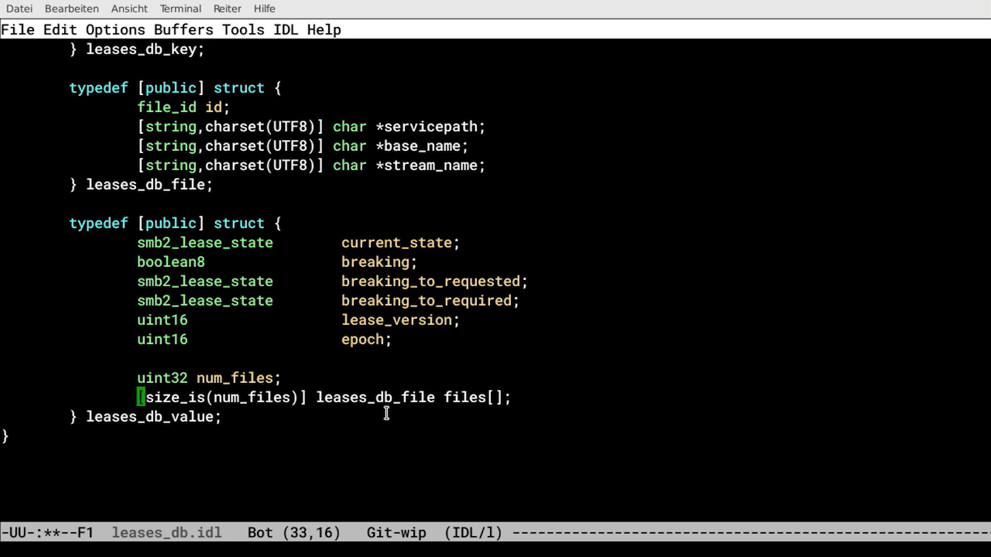
pyautogui.press('Right')
pyautogui.press('Left')
pyautogui.press('Delete')
pyautogui.press('Delete')
pyautogui.press('Delete')
pyautogui.press('Delete')
pyautogui.press('Delete')
pyautogui.press('Delete')
pyautogui.press('Delete')
pyautogui.press('Delete')
pyautogui.press('Delete')
pyautogui.press('Delete')
pyautogui.press('Delete')
pyautogui.press('Delete')
pyautogui.press('Delete')
pyautogui.press('Delete')
pyautogui.press('Delete')
pyautogui.press('Delete')
pyautogui.press('Delete')
pyautogui.press('Delete')
pyautogui.press('Delete')
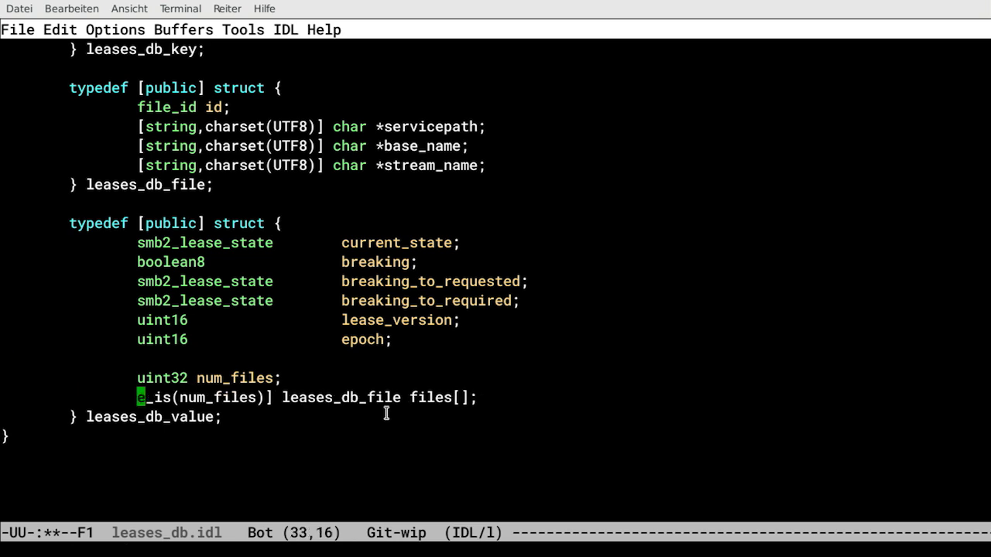
pyautogui.press('Delete')
pyautogui.press('Delete')
# - Put num_files inside the files[] brackets so it reads files[num_files]
pyautogui.press('End')
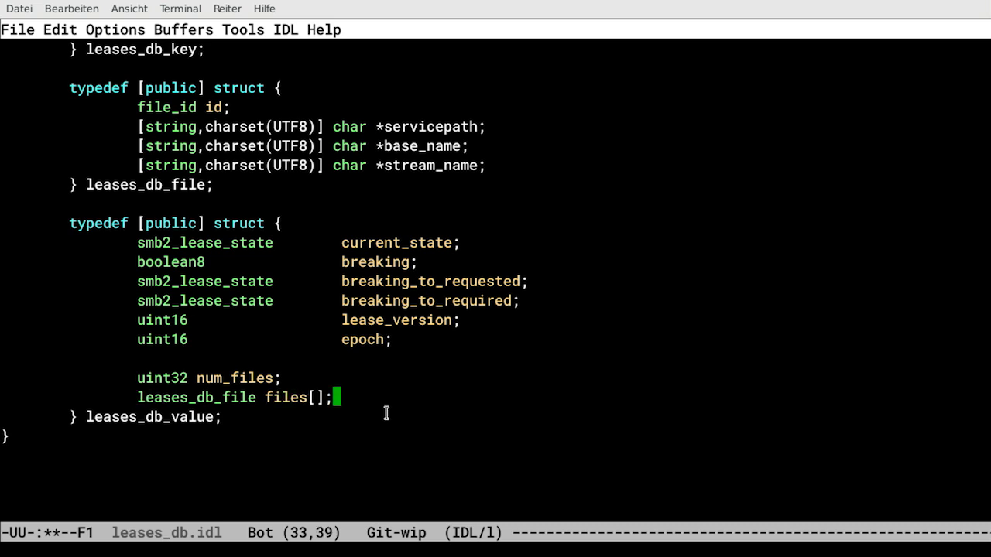
pyautogui.press('Left')
pyautogui.press('Left')
pyautogui.write('num_fils')
pyautogui.press('BackSpace')
pyautogui.write('es')
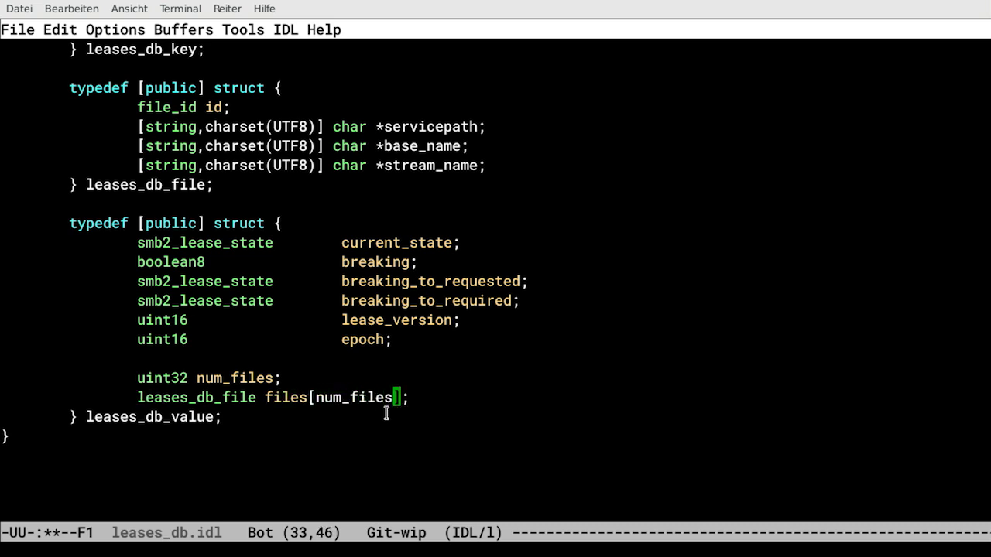
pyautogui.hotkey('ctrl', '/')
pyautogui.hotkey('ctrl', '/')
pyautogui.hotkey('ctrl', '/')
pyautogui.hotkey('ctrl', '/')
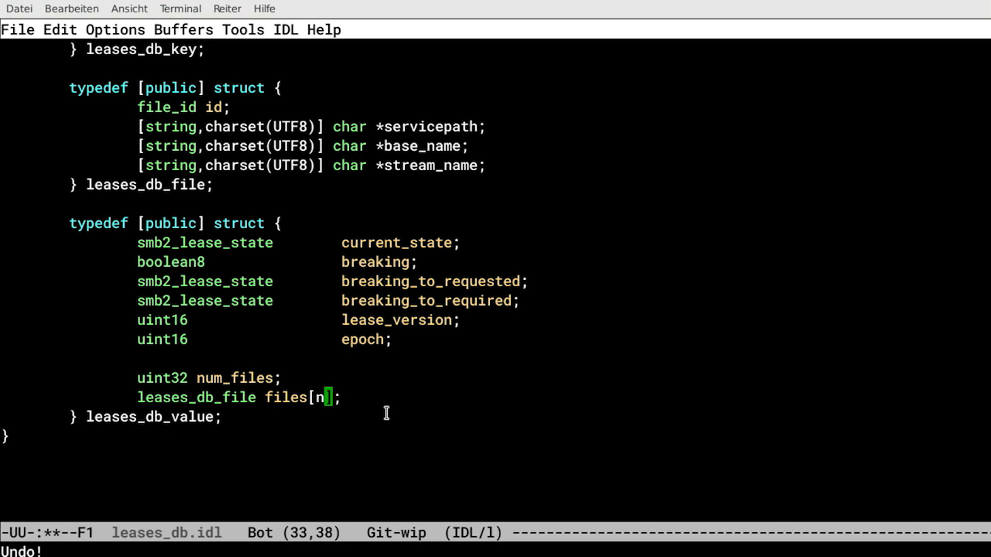
pyautogui.hotkey('ctrl', '/')
pyautogui.hotkey('ctrl', '/')
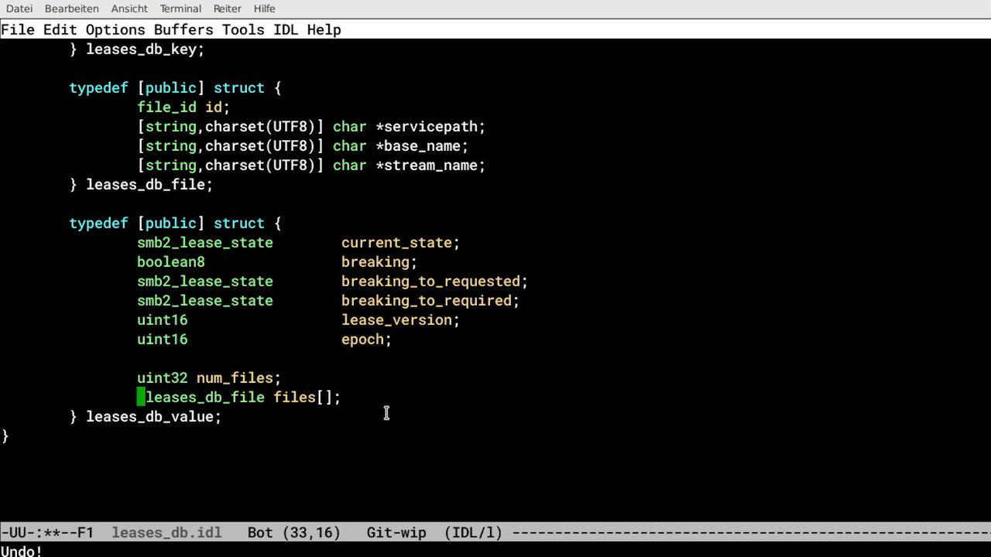
pyautogui.hotkey('ctrl', 'x')
pyautogui.hotkey('ctrl', 'f')
pyautogui.write('open_files.idl')
pyautogui.press('Return')
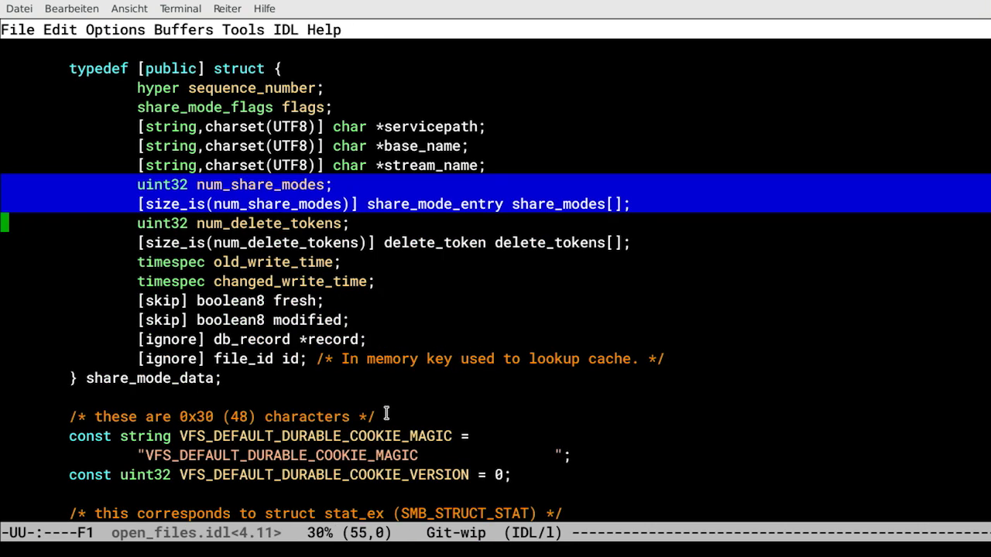
pyautogui.press('Down')
pyautogui.press('Down')
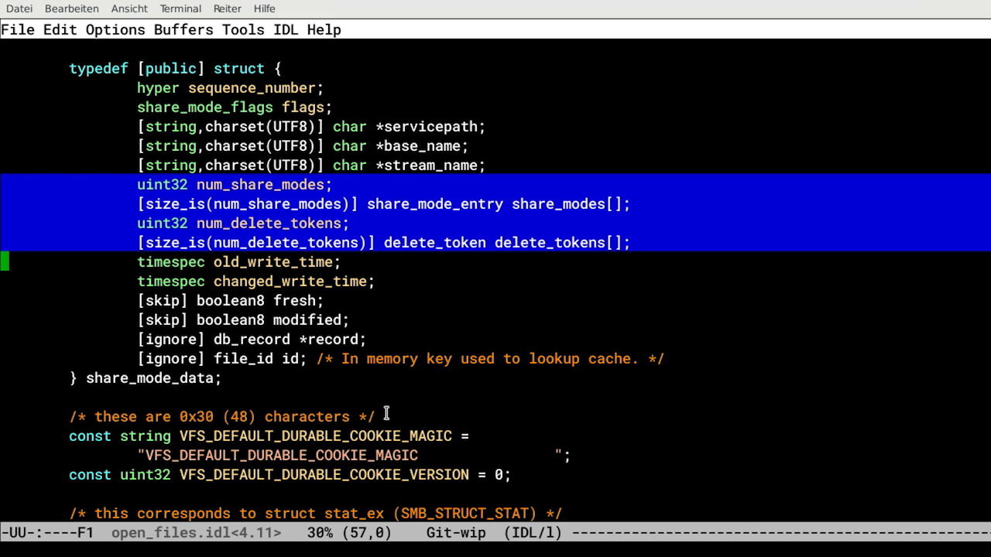
pyautogui.hotkey('alt', 'Tab')
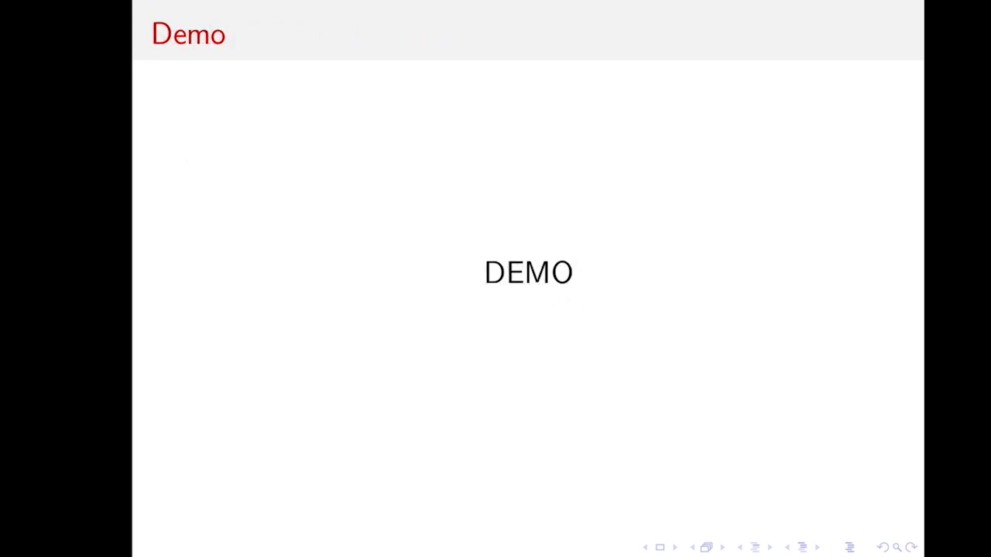
pyautogui.hotkey('alt', 'Tab')
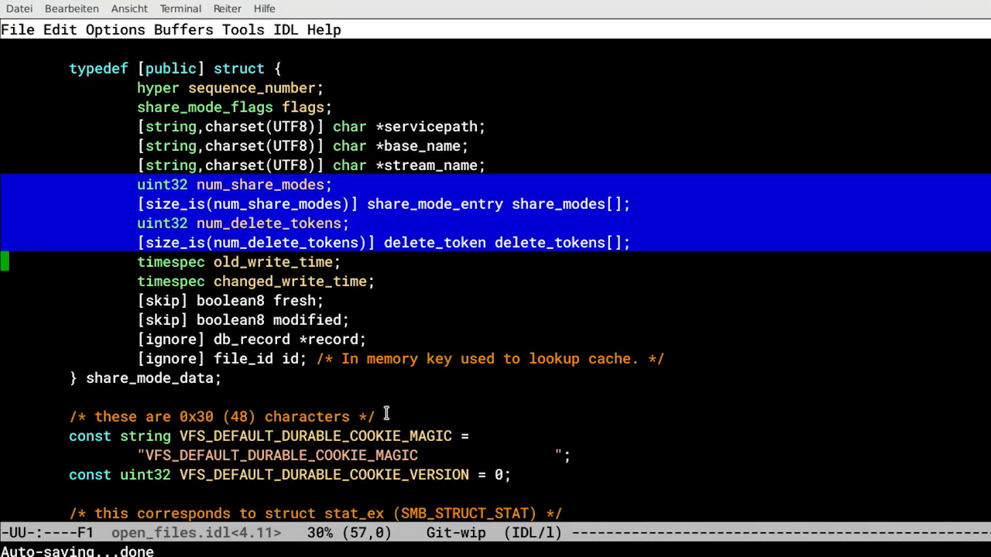
# - Open the ~/git/sdc2019 directory listing and descend into inst and etc toward smb.conf
pyautogui.hotkey('ctrl', 'g')
pyautogui.hotkey('ctrl', 'x')
pyautogui.hotkey('ctrl', 'f')
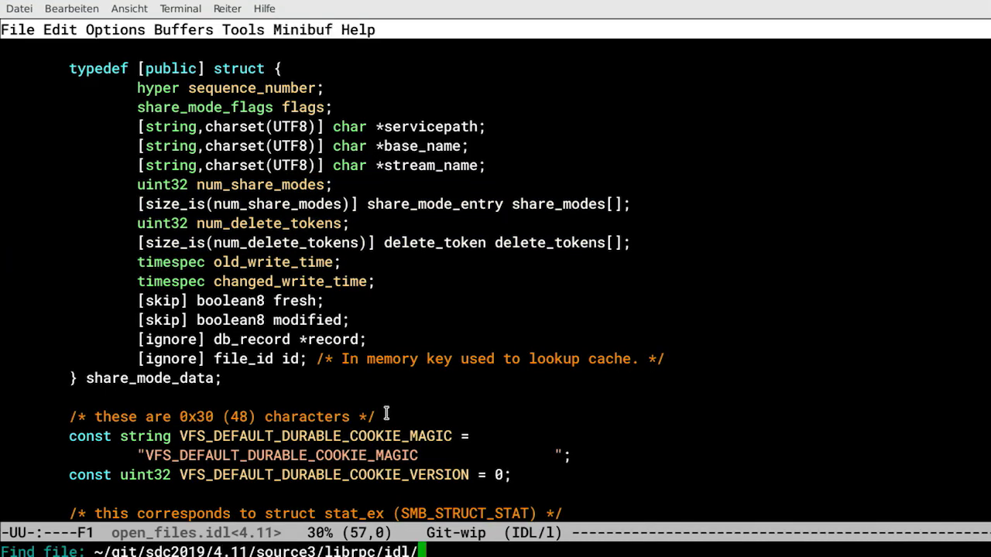
pyautogui.hotkey('alt', 'BackSpace')
pyautogui.hotkey('alt', 'BackSpace')
pyautogui.hotkey('alt', 'BackSpace')
pyautogui.hotkey('alt', 'BackSpace')
pyautogui.hotkey('alt', 'BackSpace')
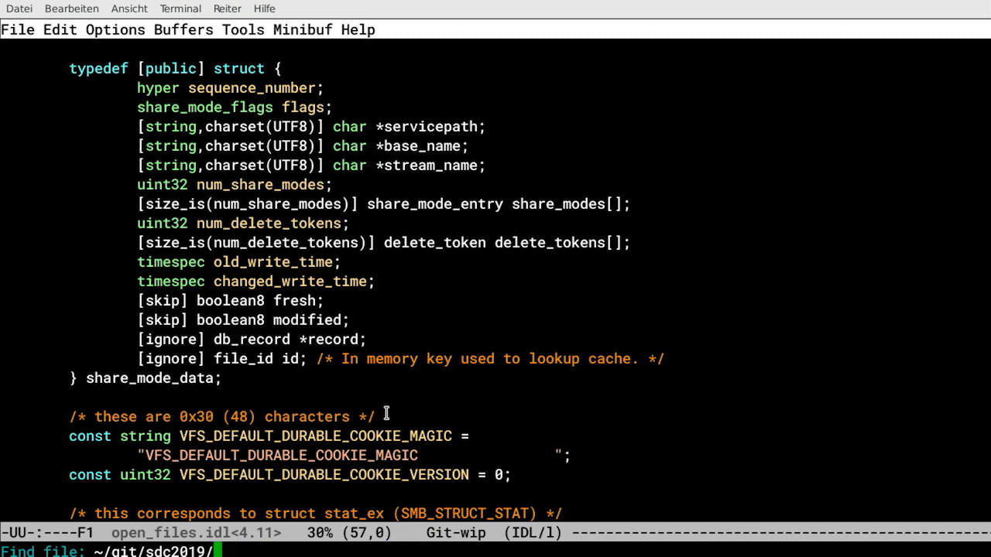
pyautogui.press('Return')
pyautogui.press('Down')
pyautogui.press('Up')
pyautogui.press('Return')
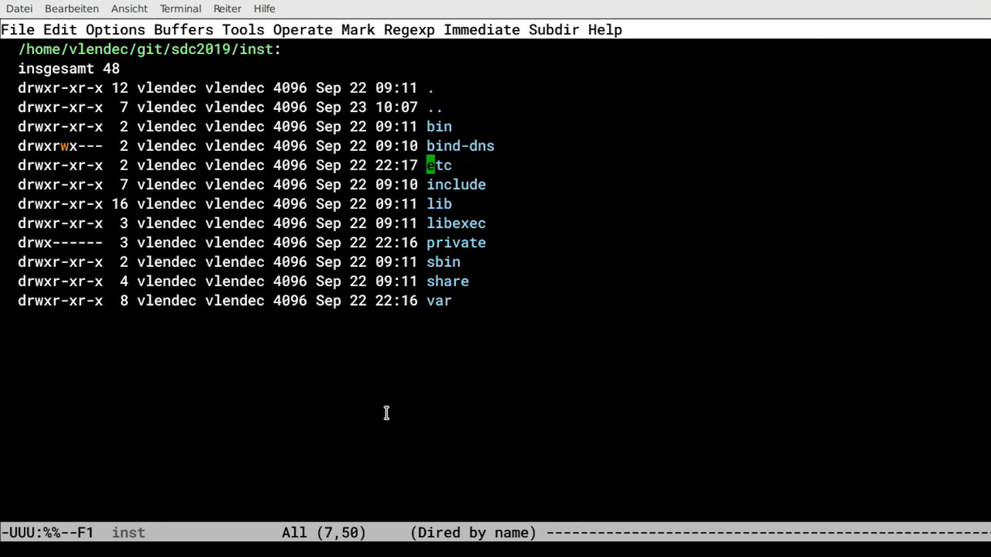
pyautogui.press('Return')
pyautogui.press('Return')
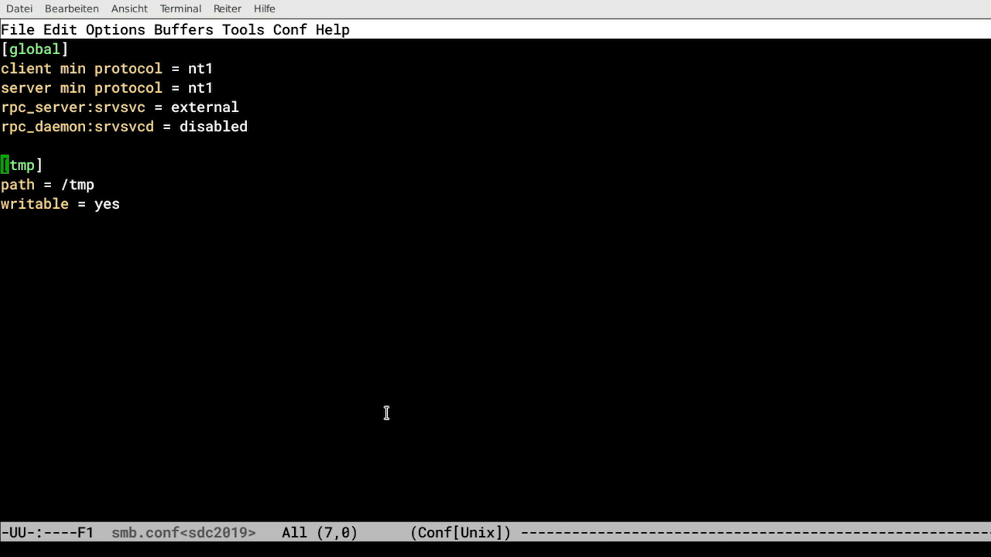
# - Move point to the rpc_server:srvsvc = external line in smb.conf's [global] section
pyautogui.press('Up')
pyautogui.press('Up')
pyautogui.press('Up')
pyautogui.press('Up')
pyautogui.press('Up')
pyautogui.press('Down')
pyautogui.press('Down')
# - Quit Emacs and clear the terminal screen
pyautogui.hotkey('ctrl', 'x')
pyautogui.hotkey('ctrl', 'c')
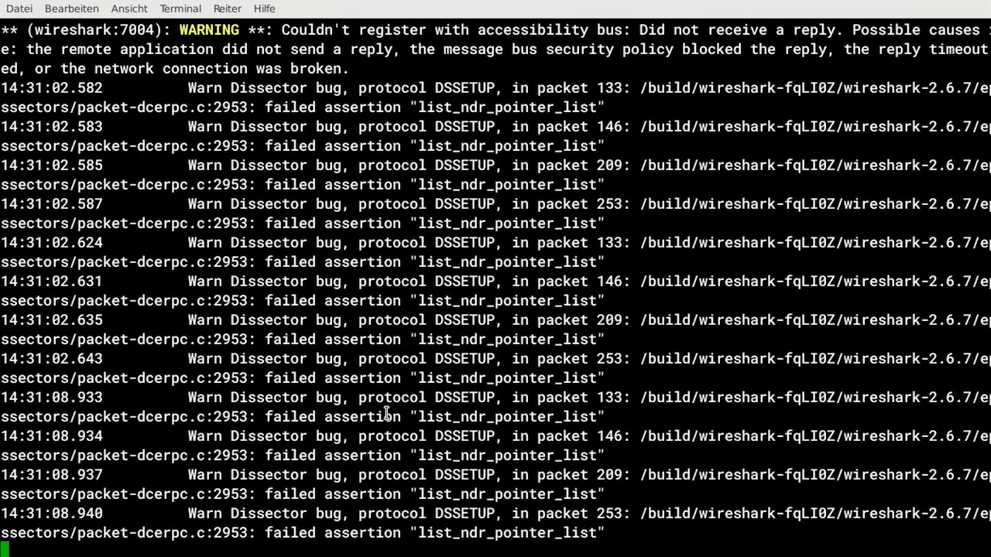
pyautogui.hotkey('ctrl', 'l')
pyautogui.write('q')
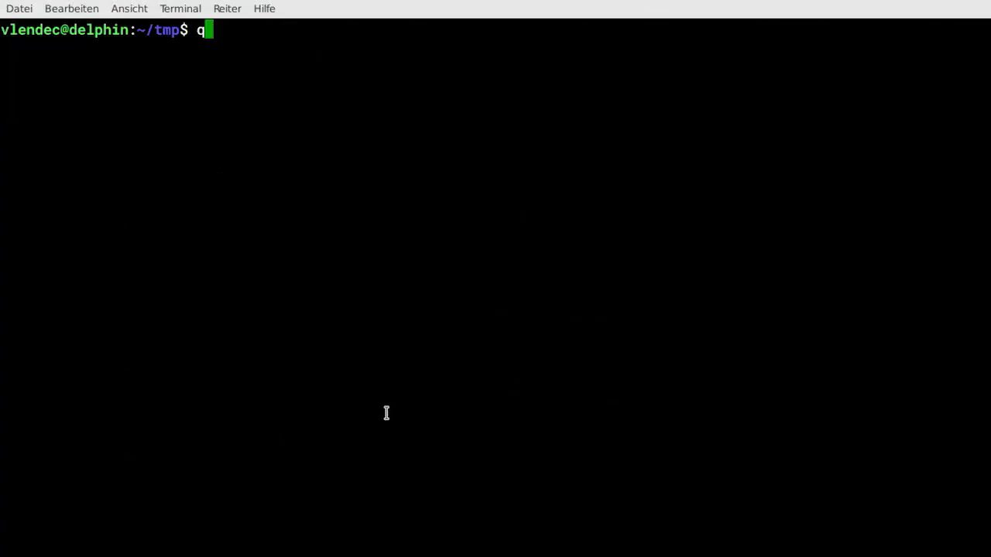
pyautogui.press('BackSpace')
# - Change into the ~/git/sdc2019/rpc directory
pyautogui.write('cd ~/git/s')
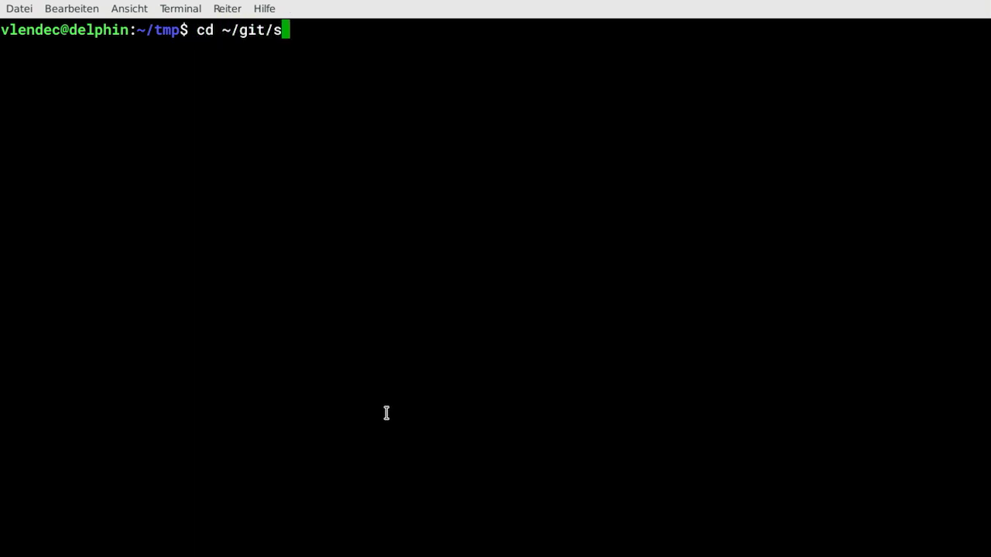
pyautogui.press('Tab')
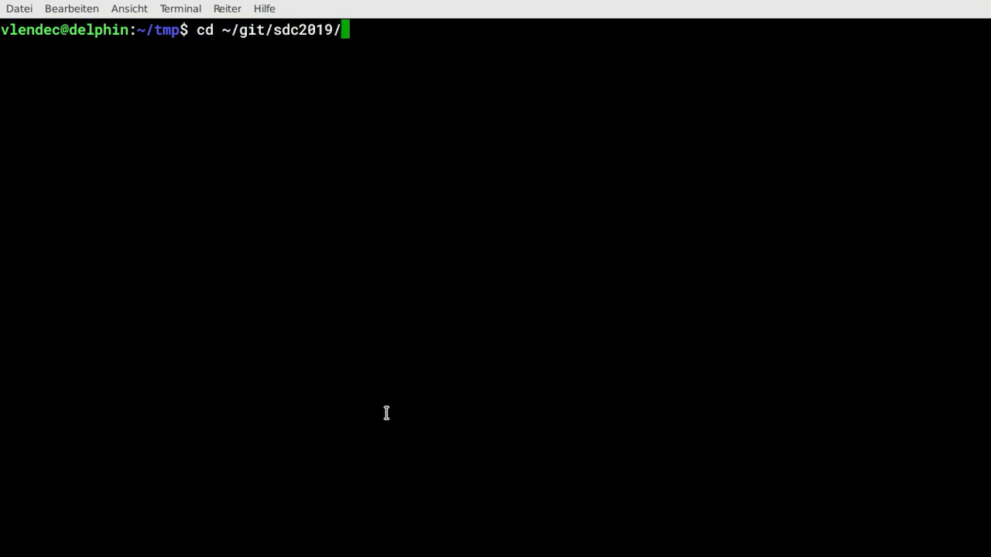
pyautogui.write('rp')
pyautogui.press('Tab')
pyautogui.press('Return')
# - Run killall smbd twice to stop any running smbd
pyautogui.write('kil')
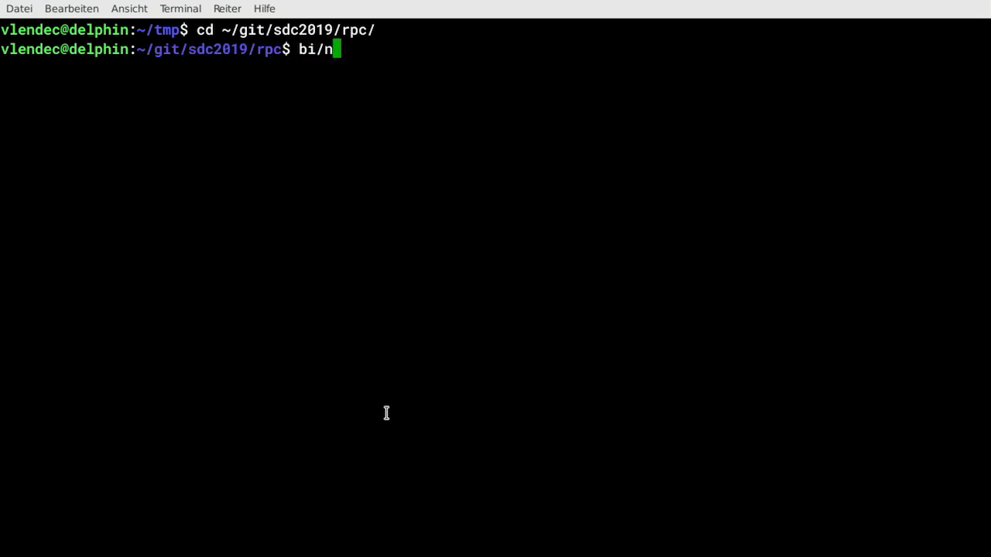
pyautogui.press('BackSpace')
pyautogui.press('BackSpace')
pyautogui.press('BackSpace')
pyautogui.write('killall smbd')
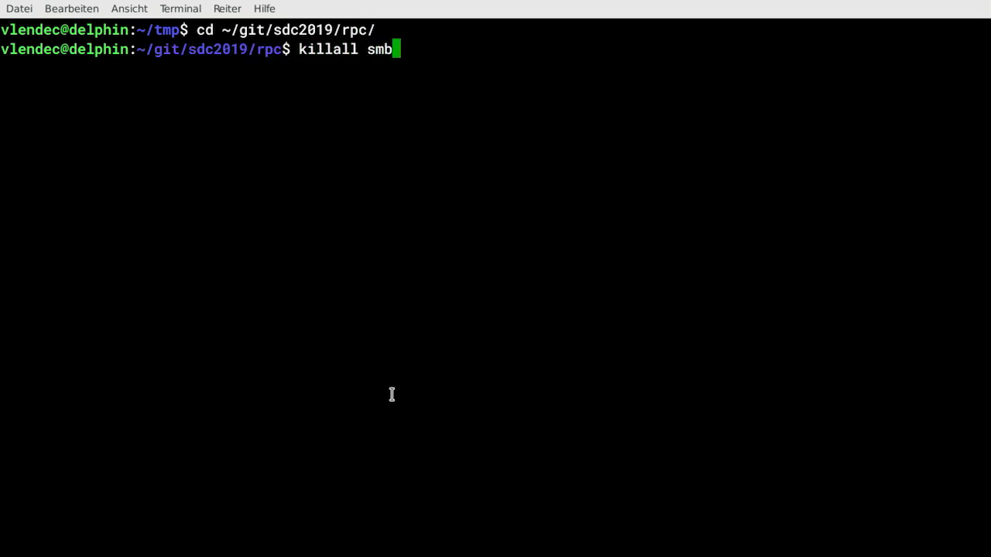
pyautogui.press('Return')
pyautogui.press('Up')
pyautogui.press('Return')
# - Start bin/smbd and show the process tree with ps axf
pyautogui.write('bin/smbd')
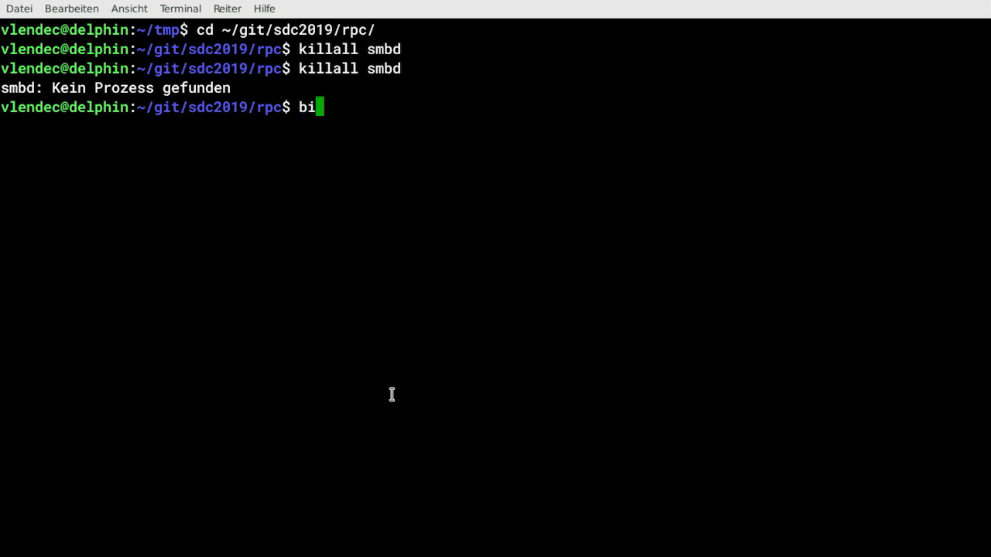
pyautogui.press('Return')
pyautogui.write('ps axf')
pyautogui.press('Return')
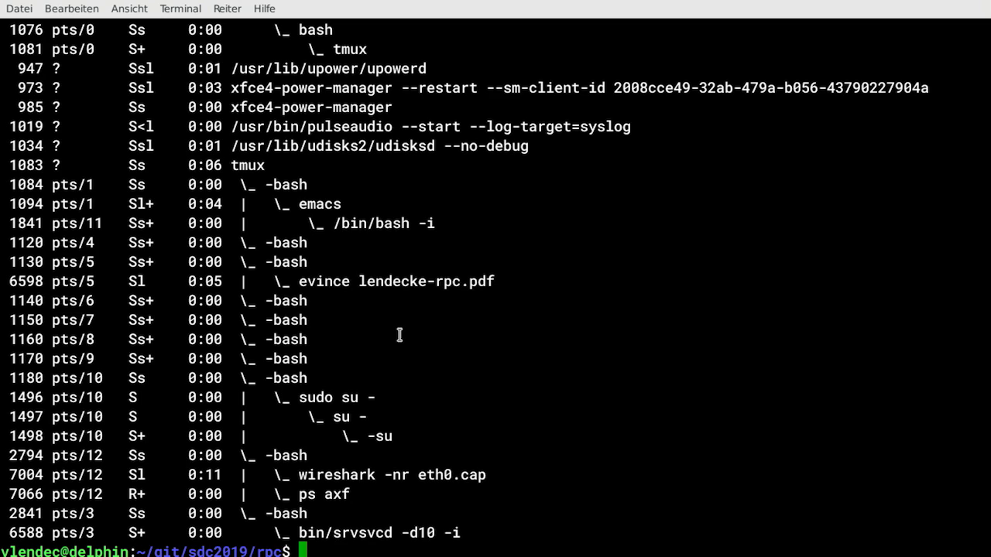
# - Stop the srvsvcd daemon in its tmux window and return to the shell window
pyautogui.hotkey('ctrl', 'b')
pyautogui.press('n')
pyautogui.hotkey('ctrl', 'c')
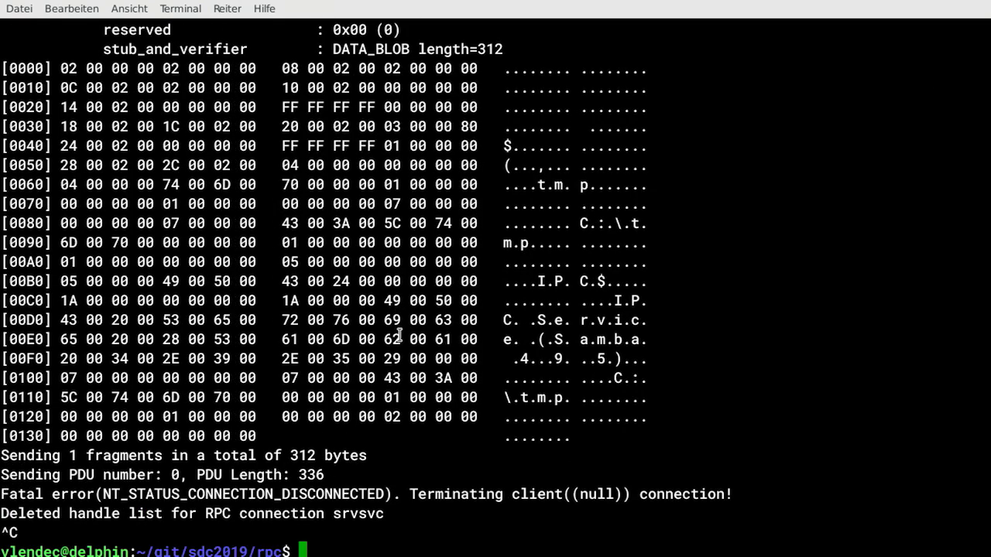
pyautogui.hotkey('ctrl', 'b')
pyautogui.press('p')
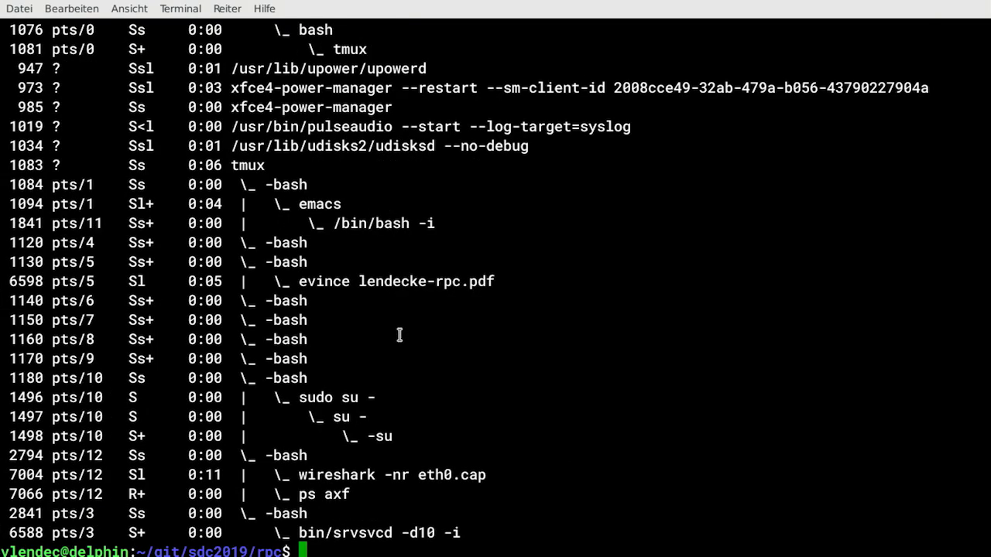
# - Source ~/bin/sw, relaunch bin/smbd, and list the process tree with ps axf
pyautogui.write('. ~/bin/sw')
pyautogui.press('Return')
pyautogui.write('bins/')
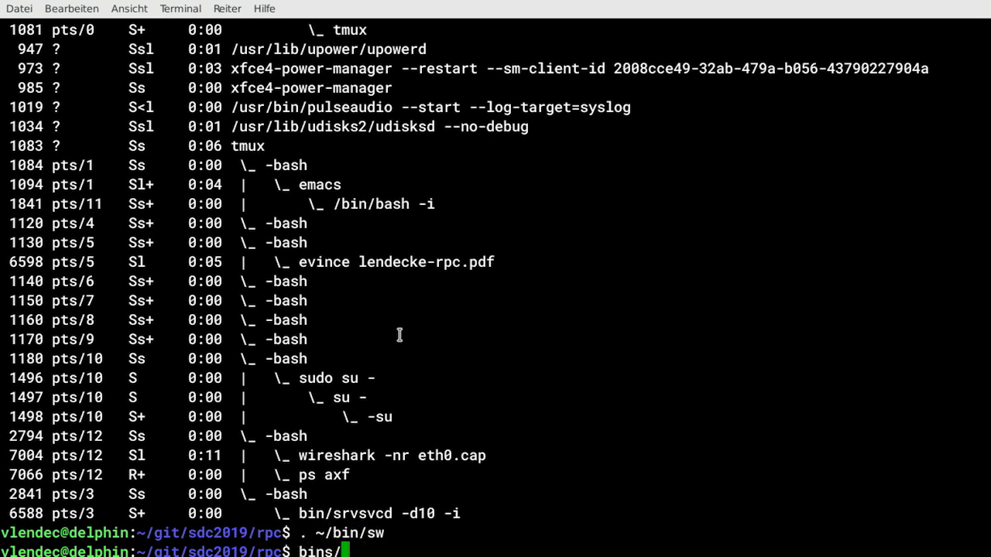
pyautogui.press('BackSpace')
pyautogui.press('BackSpace')
pyautogui.write('/smbd')
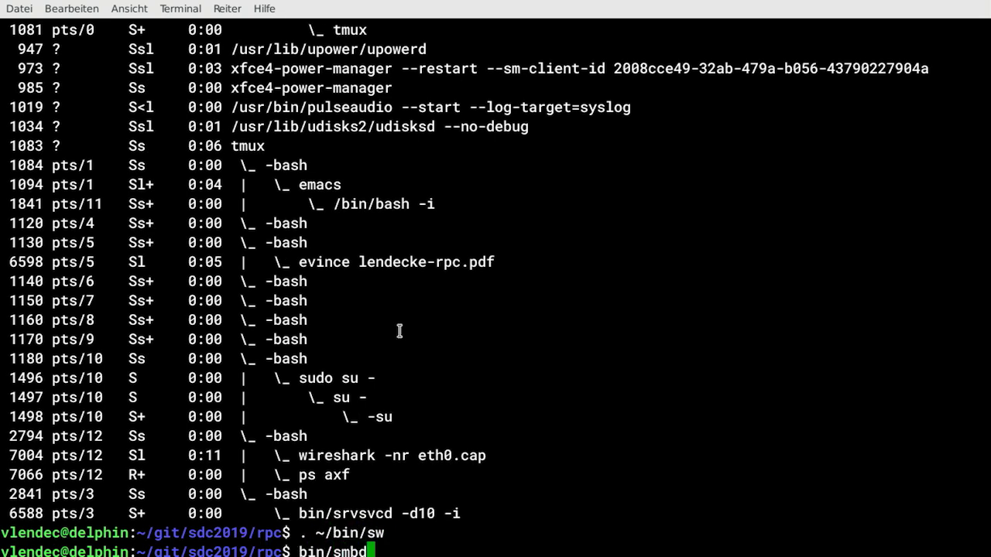
pyautogui.press('Return')
pyautogui.write('ps axf')
pyautogui.press('Return')
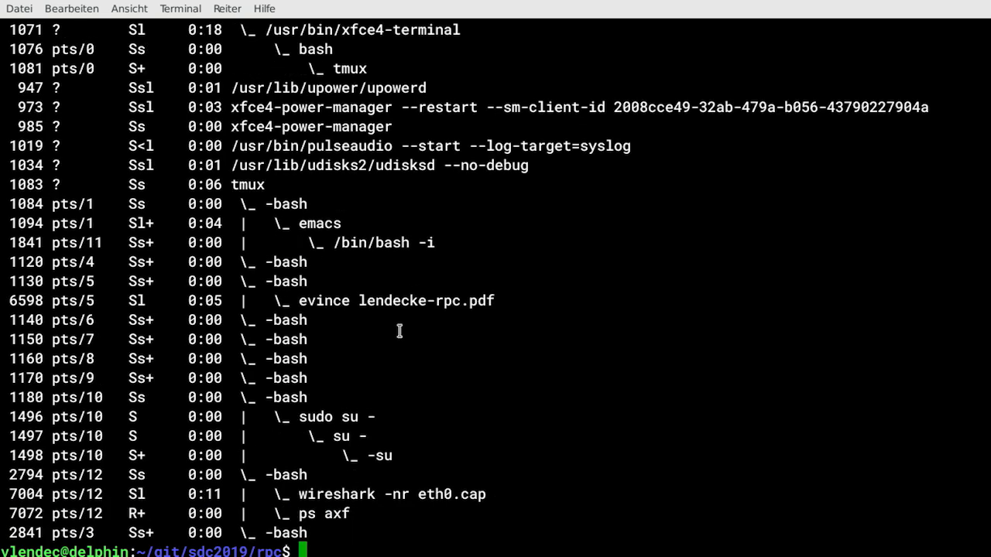
# - Recall the chmod 770 inst/var/run/ncalrpc/np command via reverse history search
pyautogui.hotkey('ctrl', 'b')
pyautogui.press('n')
pyautogui.hotkey('ctrl', 'b')
pyautogui.press('n')
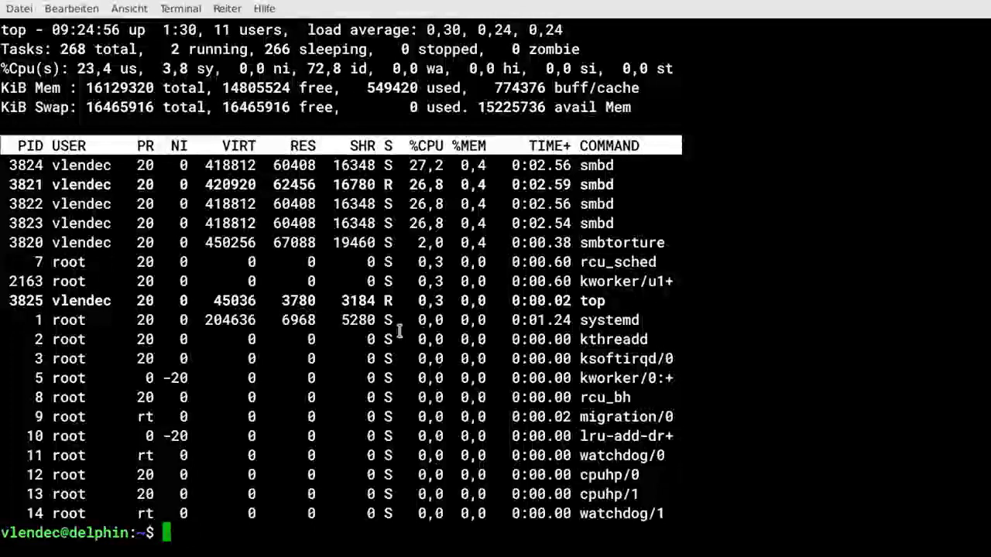
pyautogui.hotkey('ctrl', 'b')
pyautogui.press('p')
pyautogui.hotkey('ctrl', 'r')
pyautogui.write('chm')
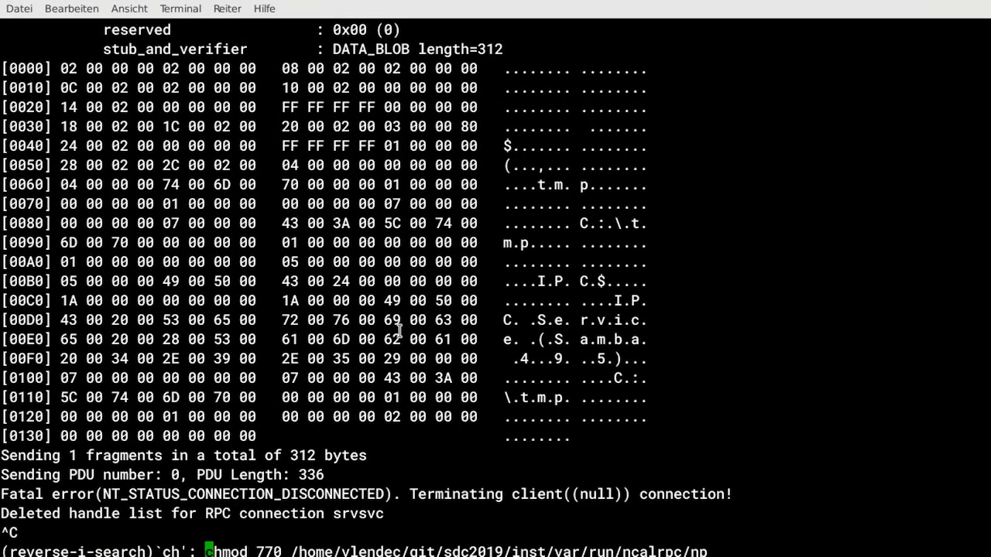
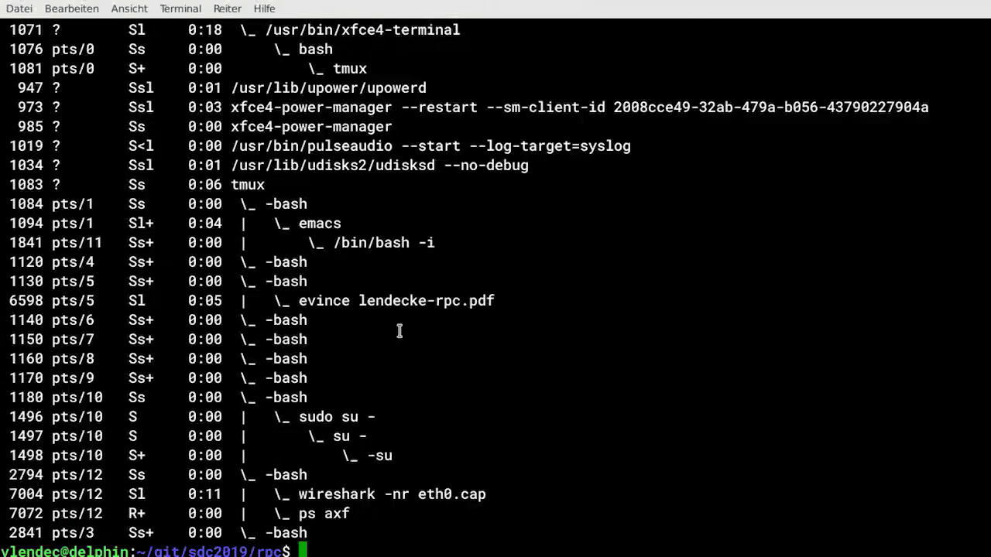
# - Start the smbd server from history and confirm its processes with ps axf
pyautogui.press('Up')
pyautogui.press('Up')
pyautogui.press('Return')
pyautogui.write('ps axf')
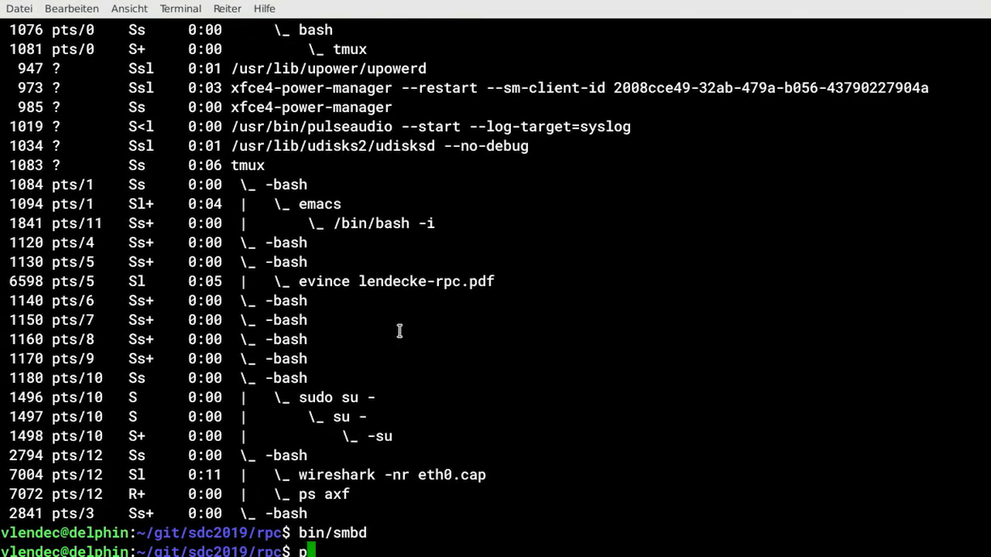
pyautogui.press('Return')
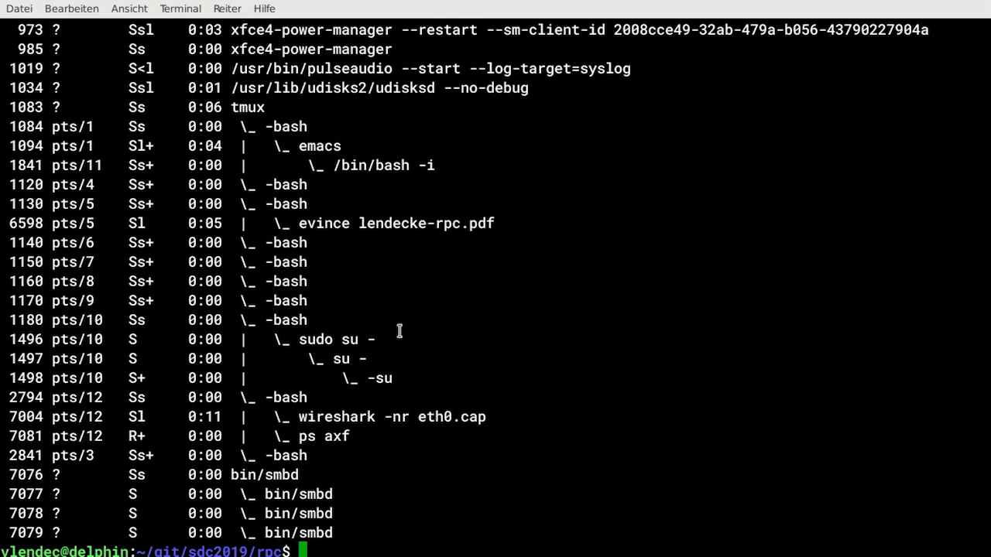
# - In the other tmux pane, rerun the chmod with the ncalrpc/np mode changed from 700 to 770
pyautogui.hotkey('ctrl', 'b')
pyautogui.press('p')
pyautogui.press('Up')
pyautogui.hotkey('ctrl', 'a')
pyautogui.press('Right')
pyautogui.press('Right')
pyautogui.press('Right')
pyautogui.press('Right')
pyautogui.press('Right')
pyautogui.press('Right')
pyautogui.press('Right')
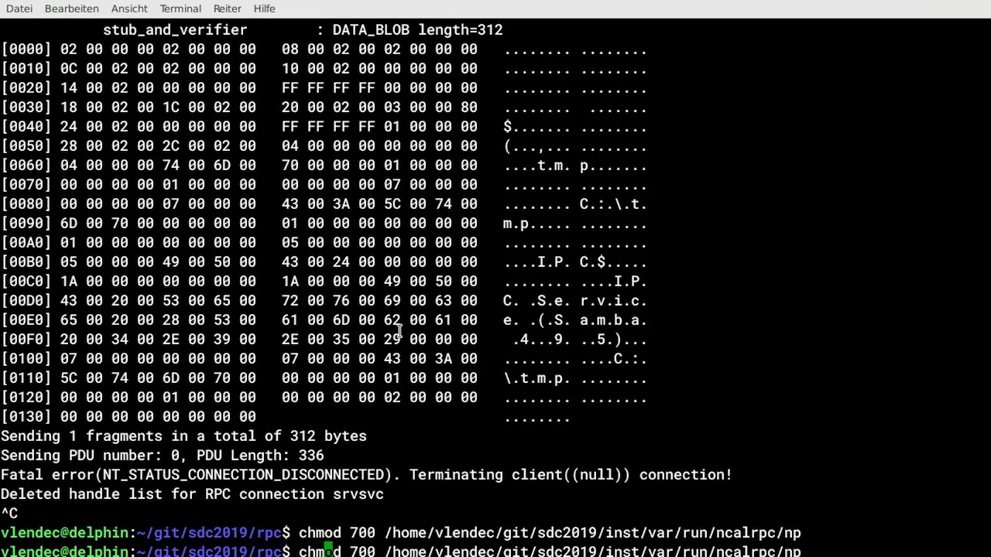
pyautogui.press('Delete')
pyautogui.write('7')
pyautogui.press('Return')
pyautogui.hotkey('ctrl', 'b')
pyautogui.press('p')
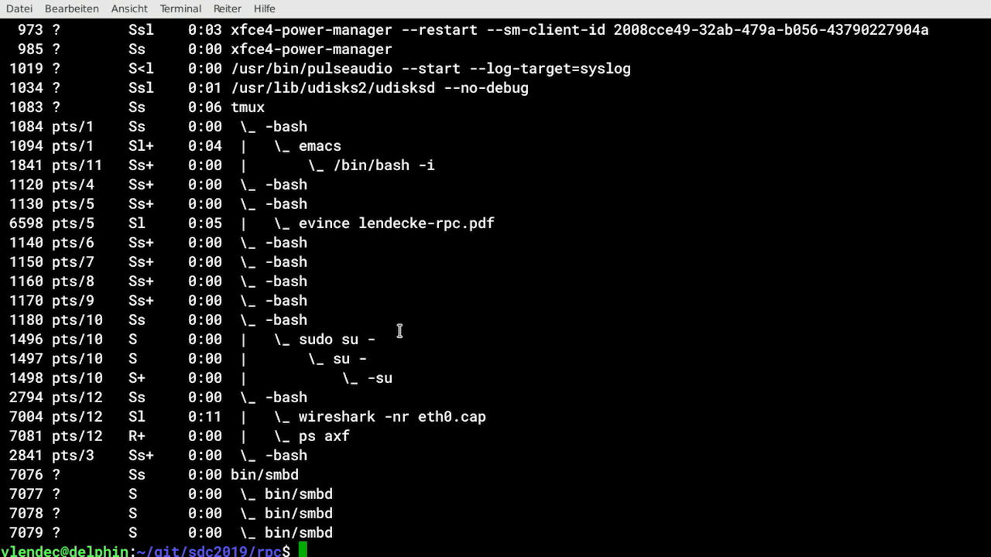
pyautogui.hotkey('ctrl', 'r')
# - Run the rpcclient command found by searching 'rpcc', then exit, clear the screen and recall it
pyautogui.write('rpcc')
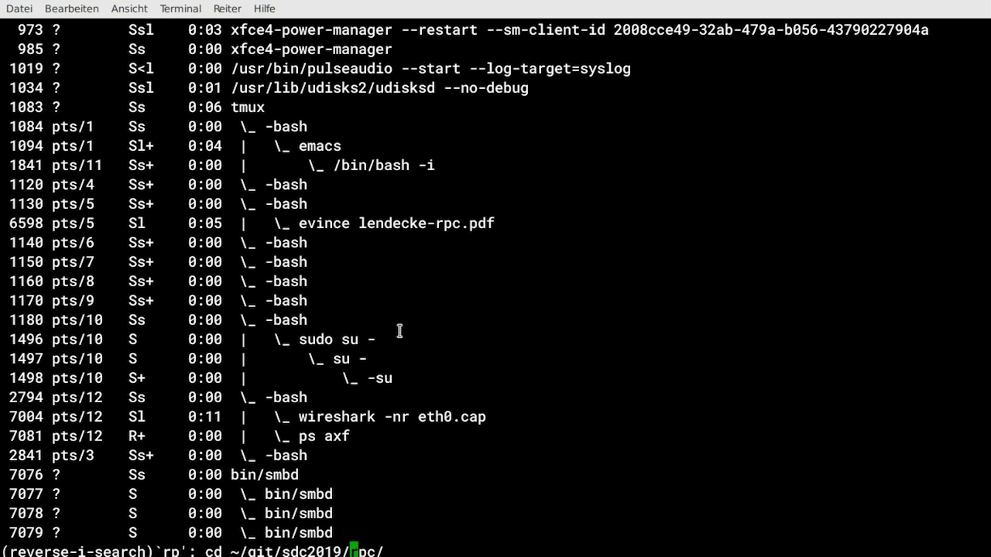
pyautogui.press('Return')
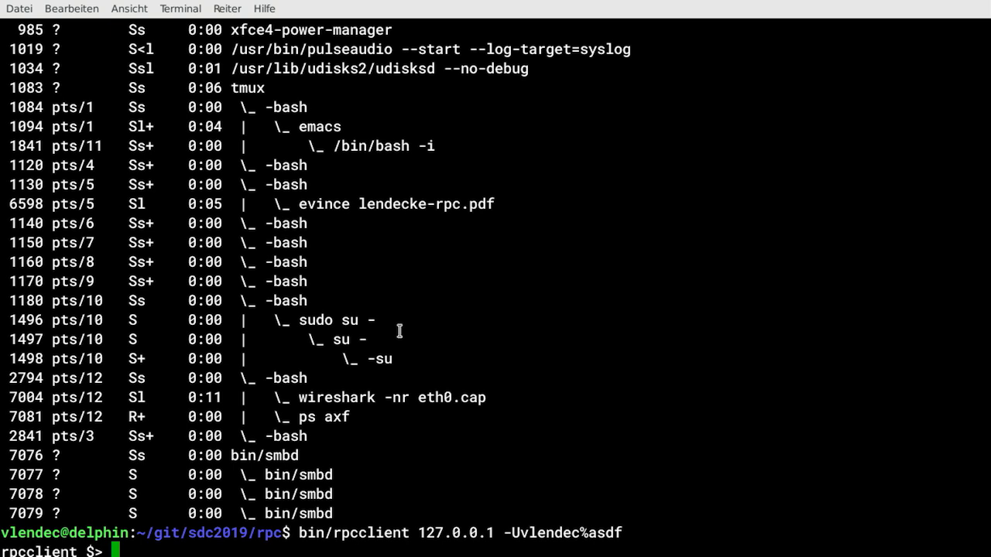
pyautogui.hotkey('ctrl', 'd')
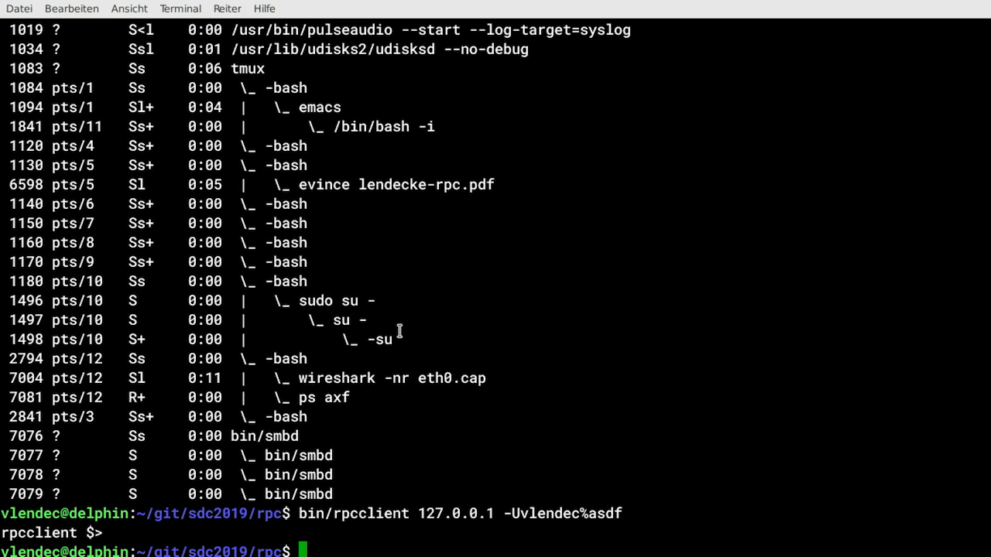
pyautogui.hotkey('ctrl', 'l')
pyautogui.press('Up')
# - Reconnect rpcclient to 127.0.0.1 and enter netshareenumall at its prompt
pyautogui.press('Return')
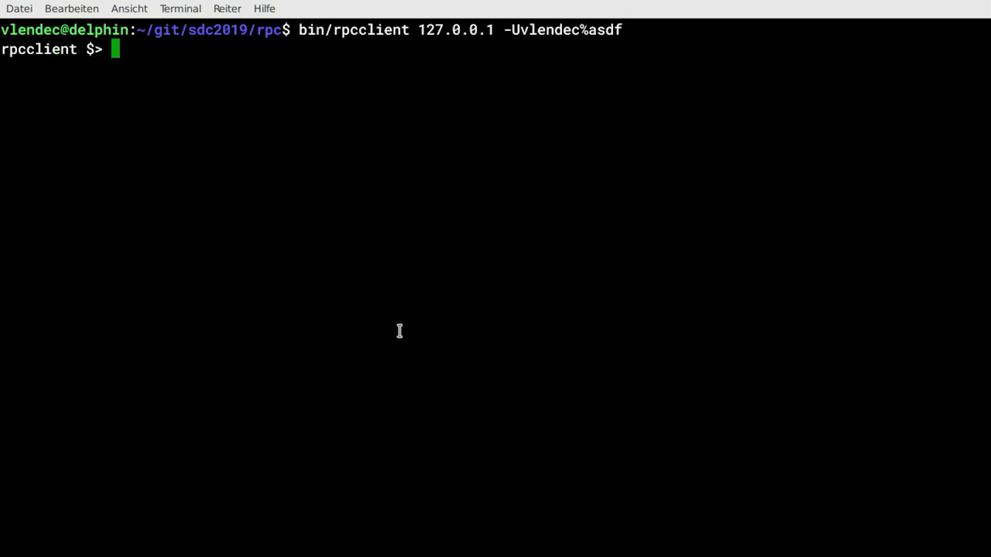
pyautogui.write('net')
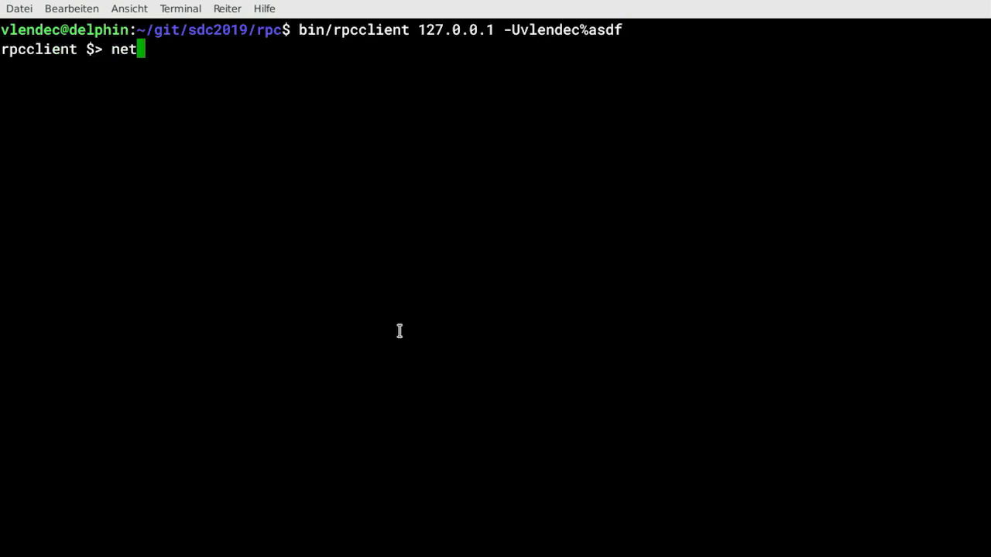
pyautogui.write('shareenumall')
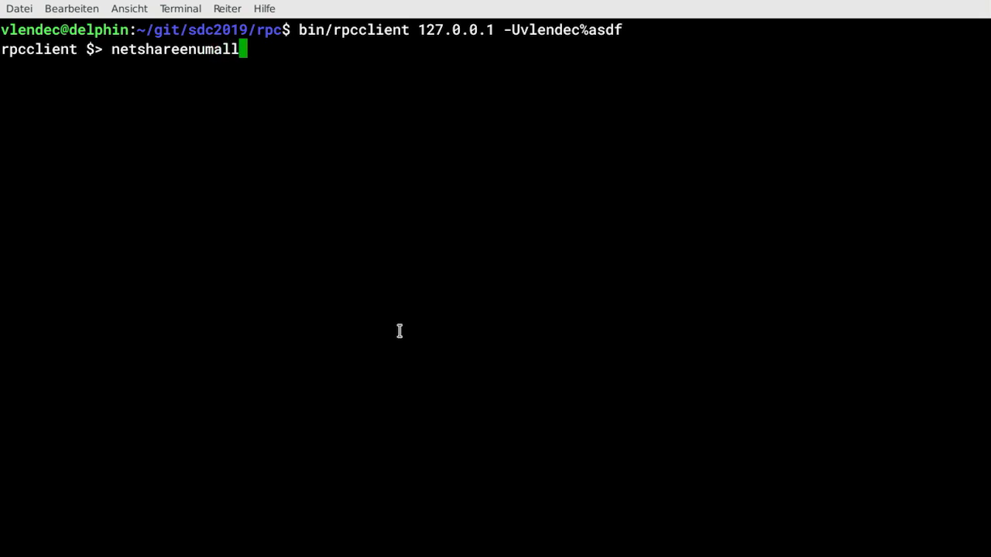
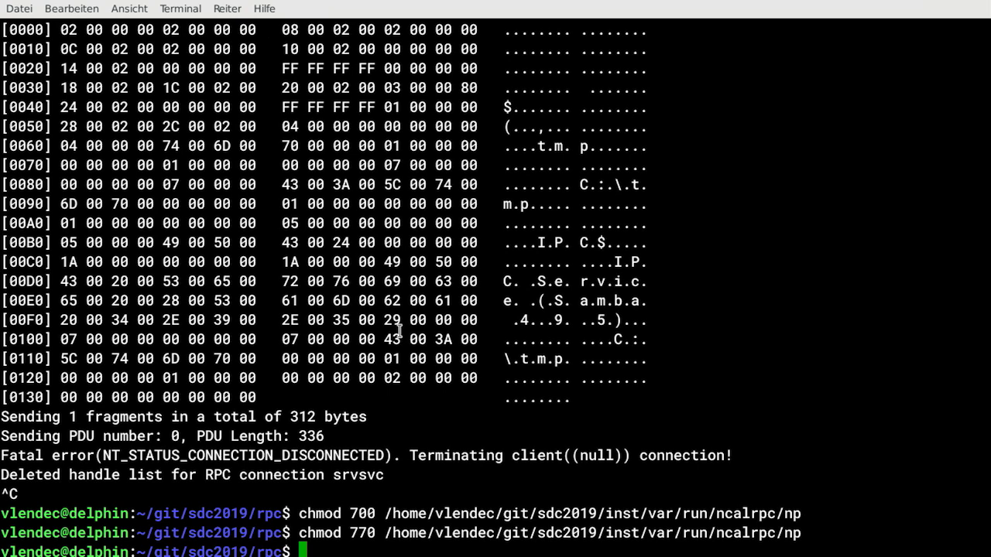
# - List connections with bin/smbstatus and start strace -ttT -o x on smbd process 7087
pyautogui.write('bin/smbstatus')
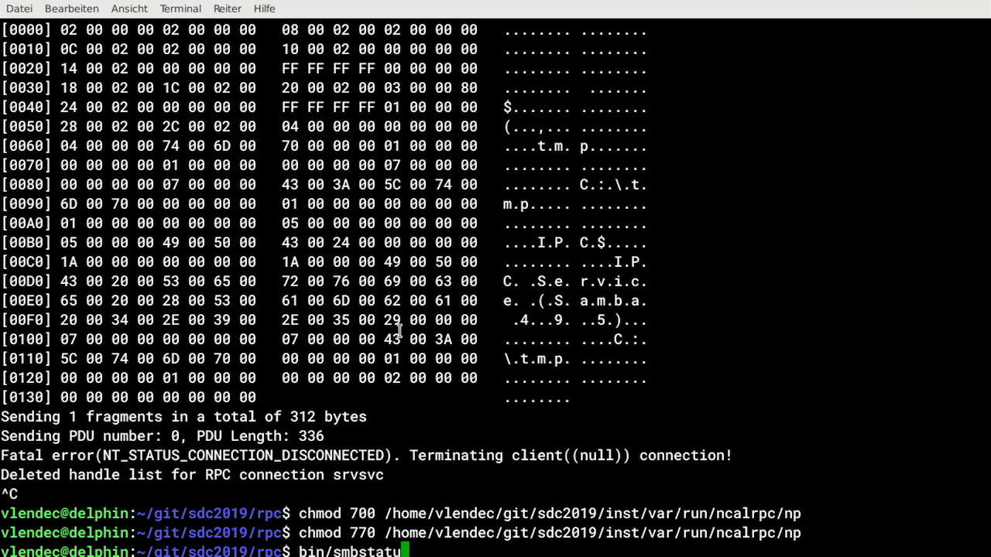
pyautogui.press('Return')
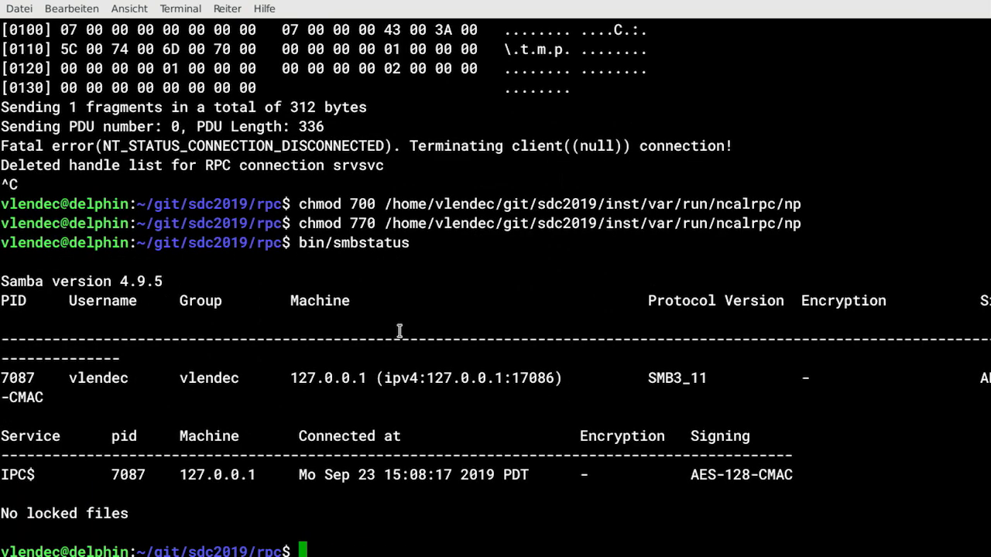
pyautogui.doubleClick(121, 474)
pyautogui.hotkey('ctrl', 'c')
pyautogui.write('strace -')
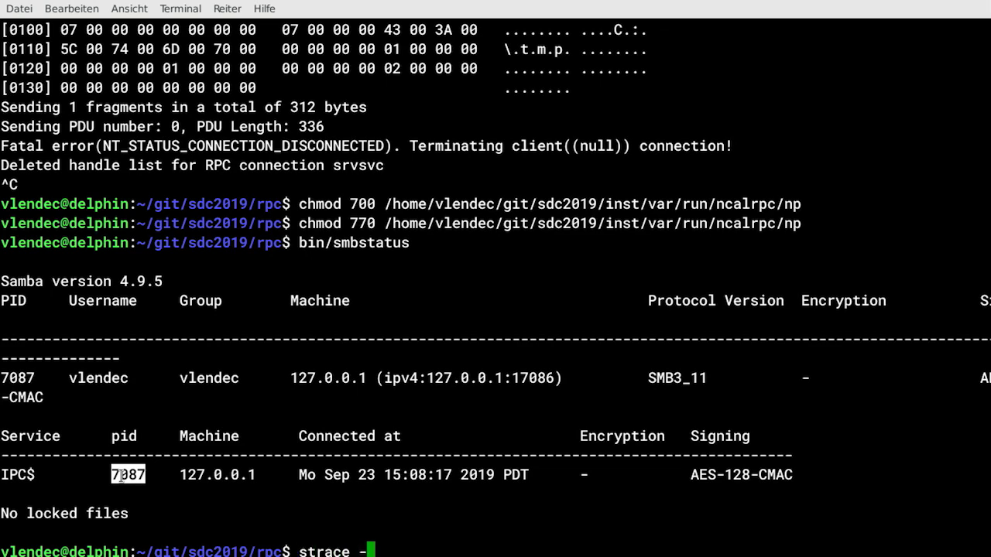
pyautogui.write('ttT -o x -p')
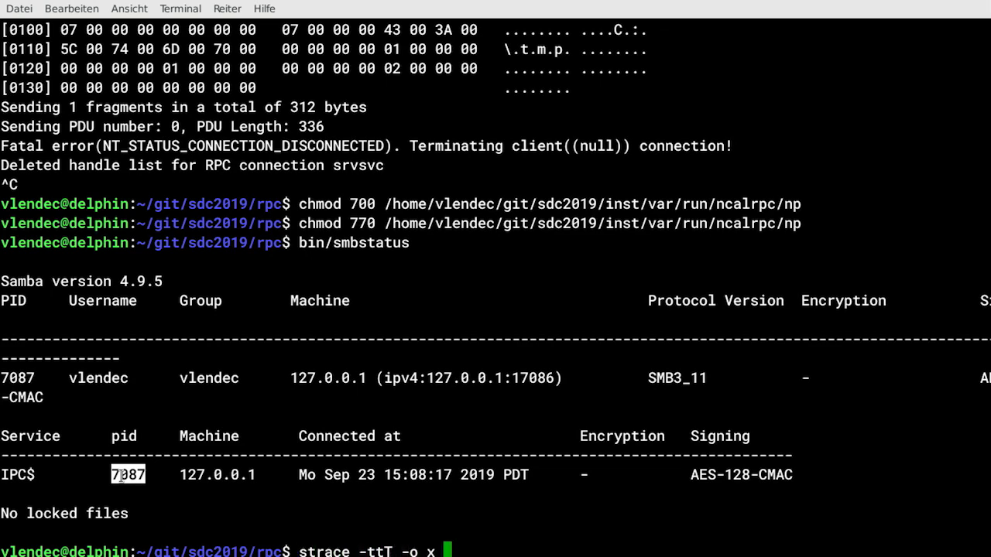
pyautogui.middleClick(121, 474)
pyautogui.press('Return')
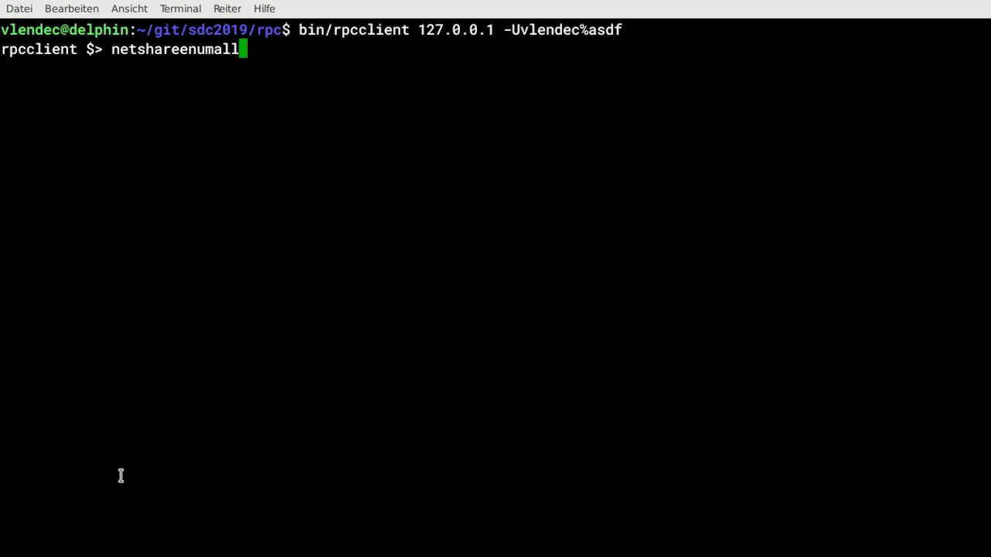
# - Run netshareenumall, stop the trace, and search trace file x backward for srvs
pyautogui.press('Return')
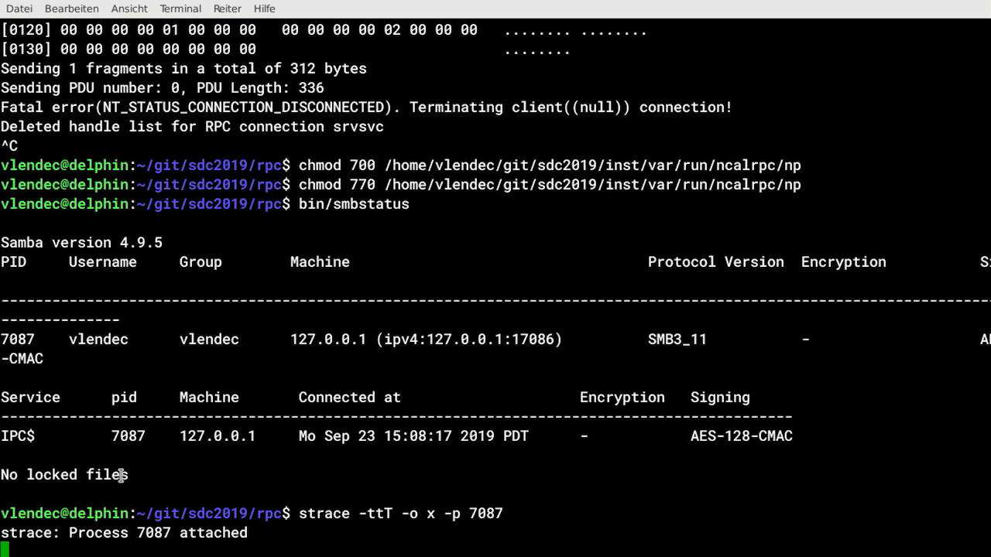
pyautogui.hotkey('ctrl', 'c')
pyautogui.write('less x')
pyautogui.press('Return')
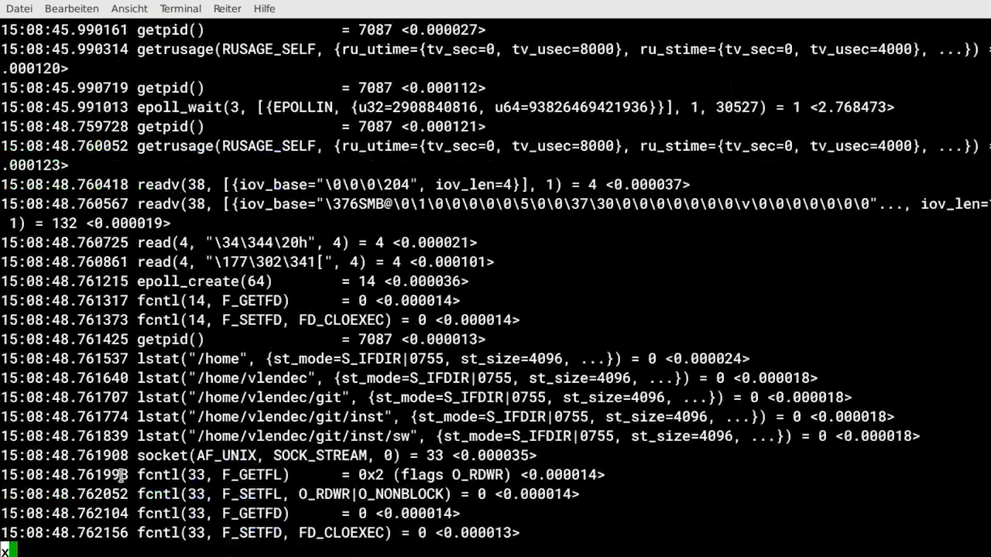
pyautogui.press('space')
pyautogui.write('rvs')
pyautogui.press('Return')
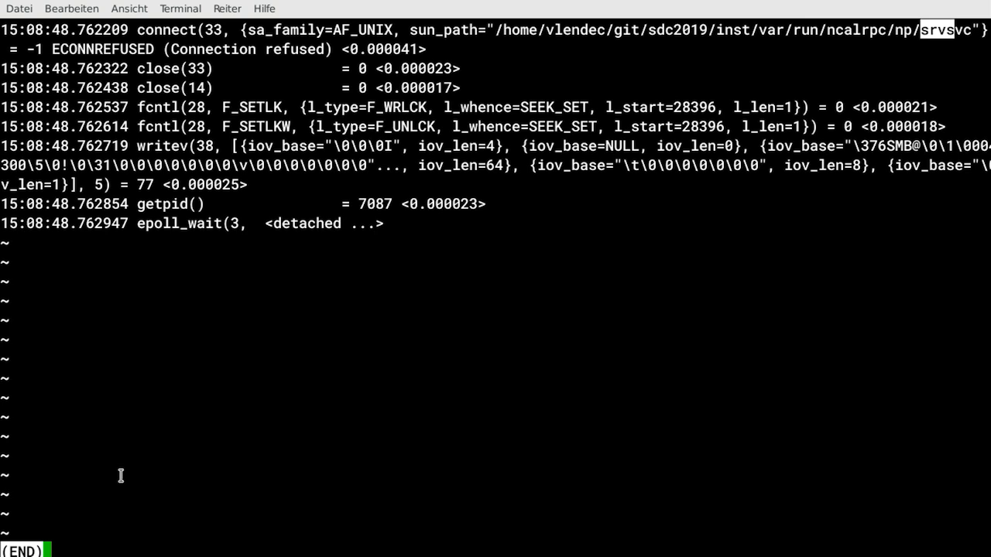
# - Restart srvsvcd with debug output from history and show the process tree with ps axf
pyautogui.press('q')
pyautogui.hotkey('ctrl', 'r')
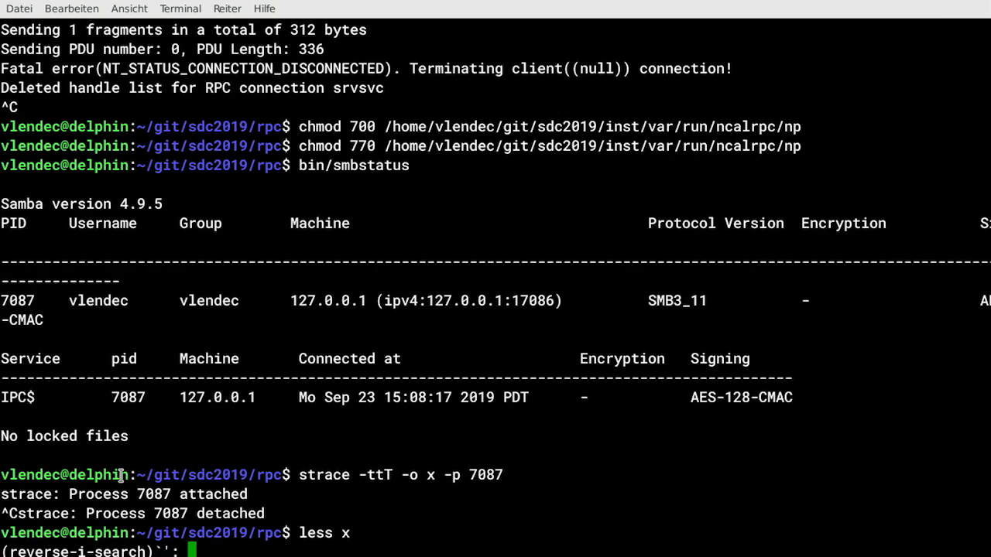
pyautogui.write('srv')
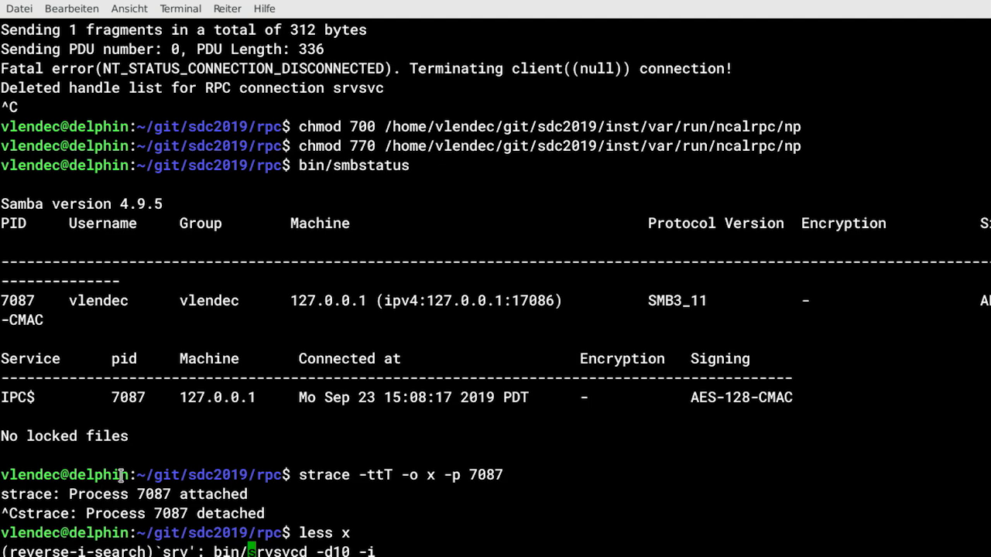
pyautogui.press('Return')
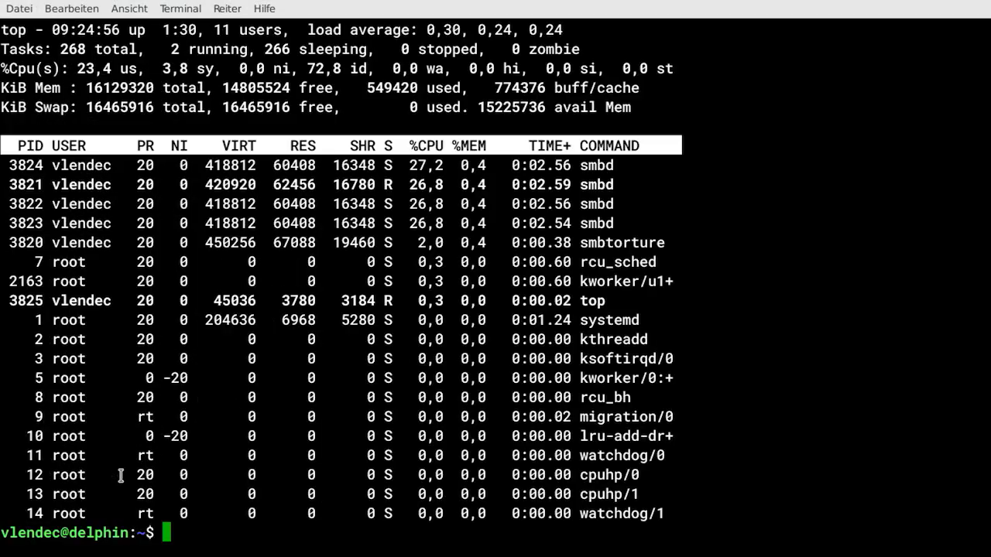
pyautogui.write('ps axf')
pyautogui.press('Return')
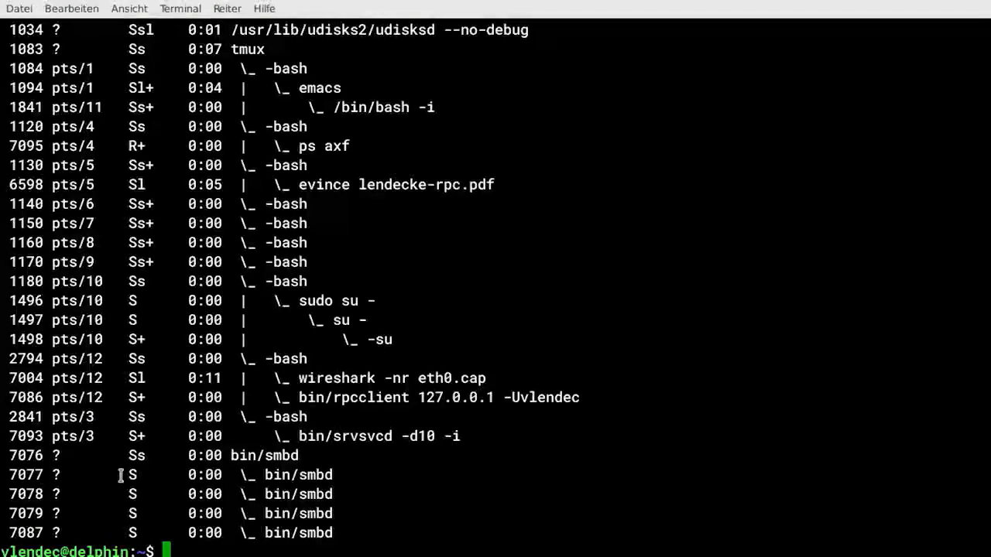
# - List srvsvcd 7093's open files with lsof, fixing the lsodf typo, and search for srvs
pyautogui.write('lsodf -p 70')
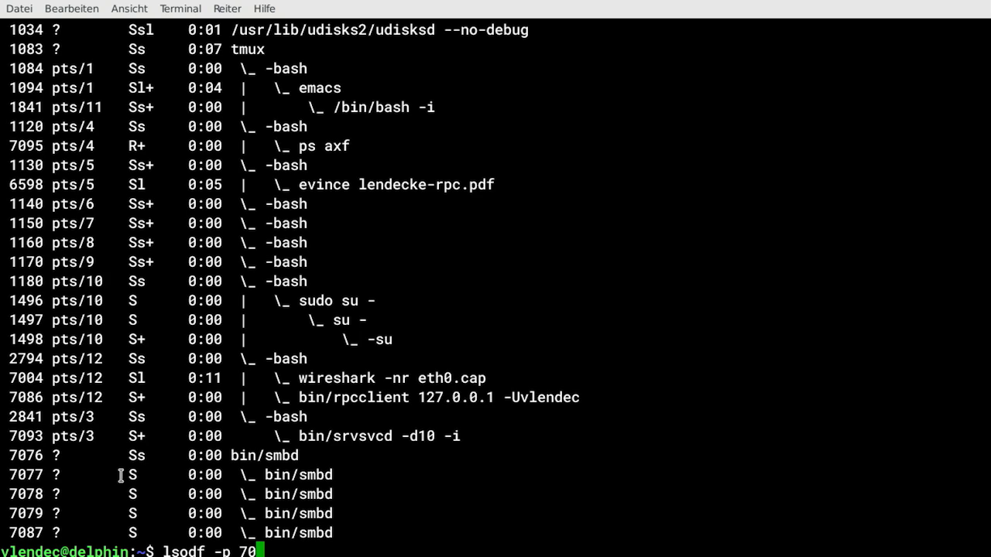
pyautogui.write('93|less')
pyautogui.press('Return')
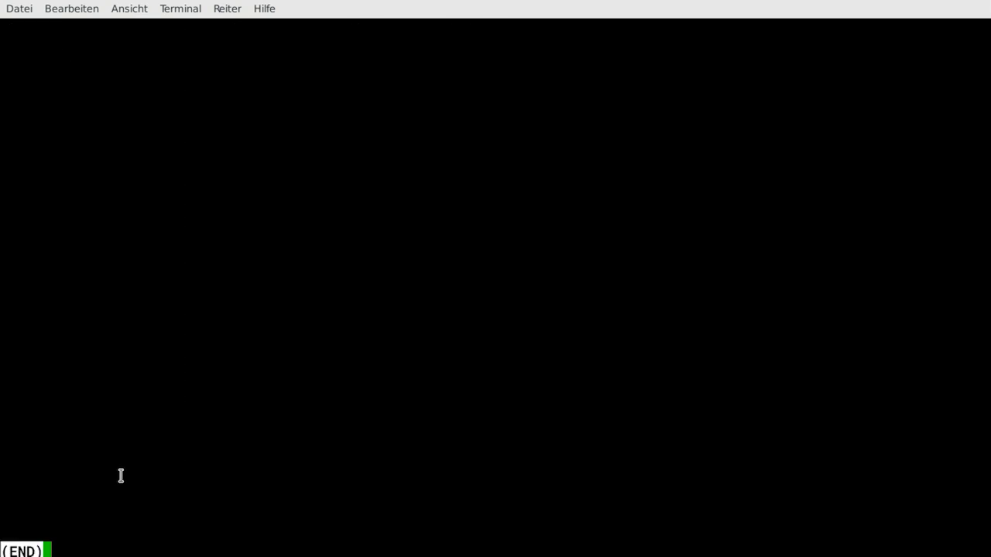
pyautogui.press('q')
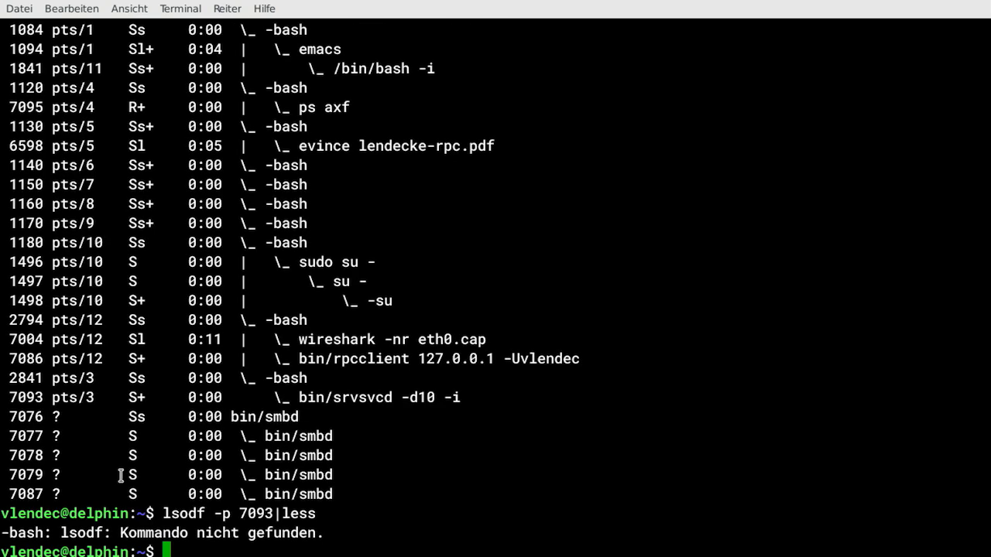
pyautogui.press('Up')
pyautogui.hotkey('ctrl', 'a')
pyautogui.press('Right')
pyautogui.press('Right')
pyautogui.press('Right')
pyautogui.press('Delete')
pyautogui.press('Return')
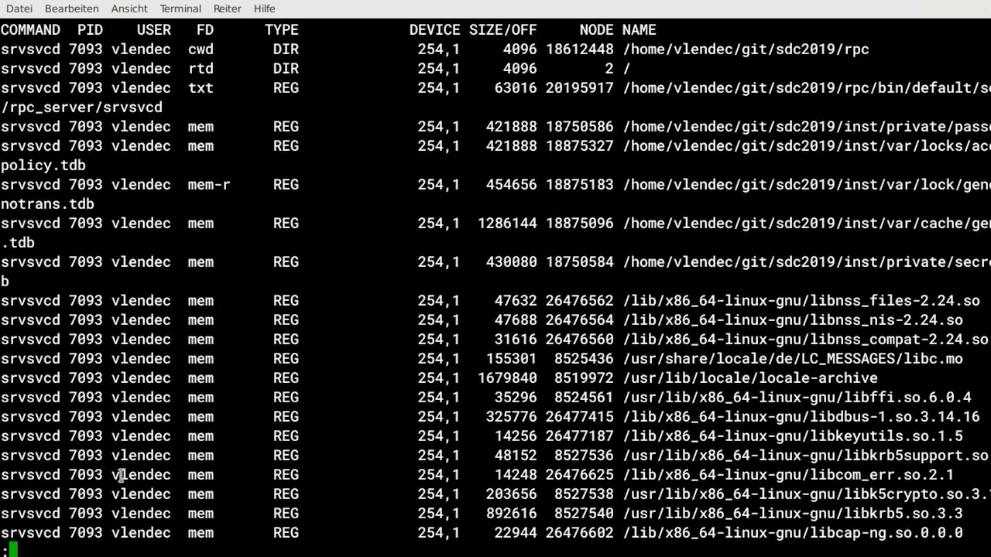
pyautogui.press('space')
pyautogui.write('?srvs')
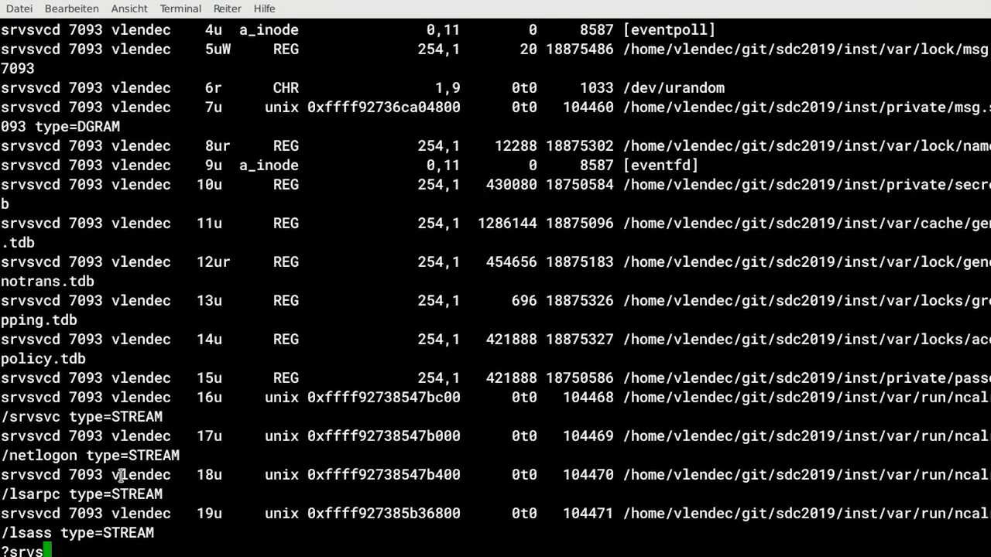
pyautogui.press('Return')
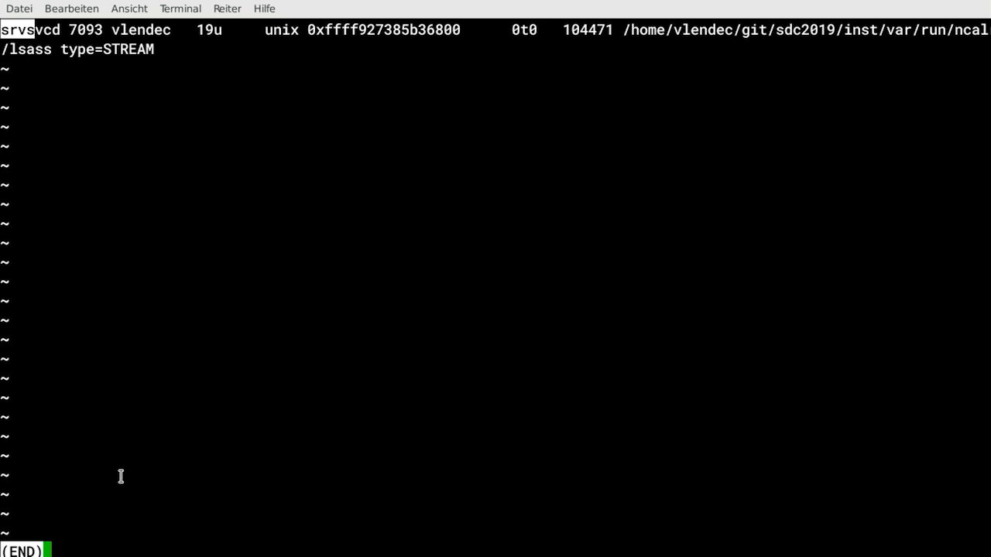
# - Restore the window size, enlarge the text, and step back through earlier srvs matches in the lsof listing
pyautogui.press('F11')
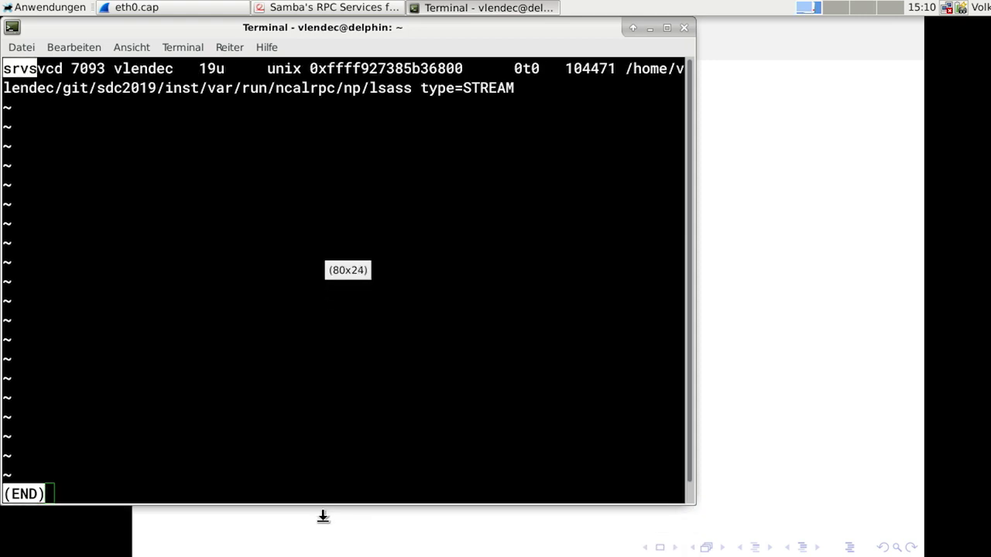
pyautogui.hotkey('ctrl', '+')
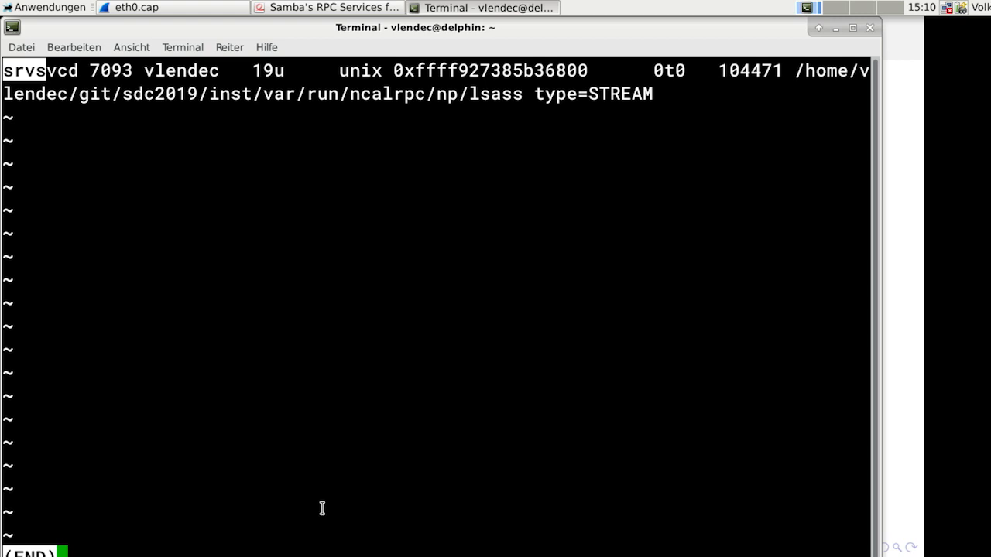
pyautogui.press('N')
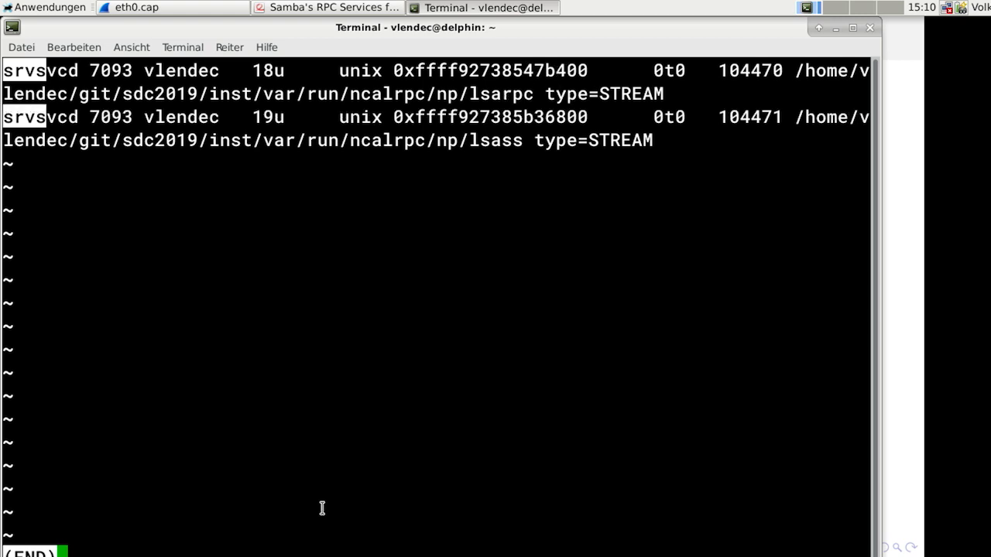
pyautogui.press('N')
pyautogui.press('N')
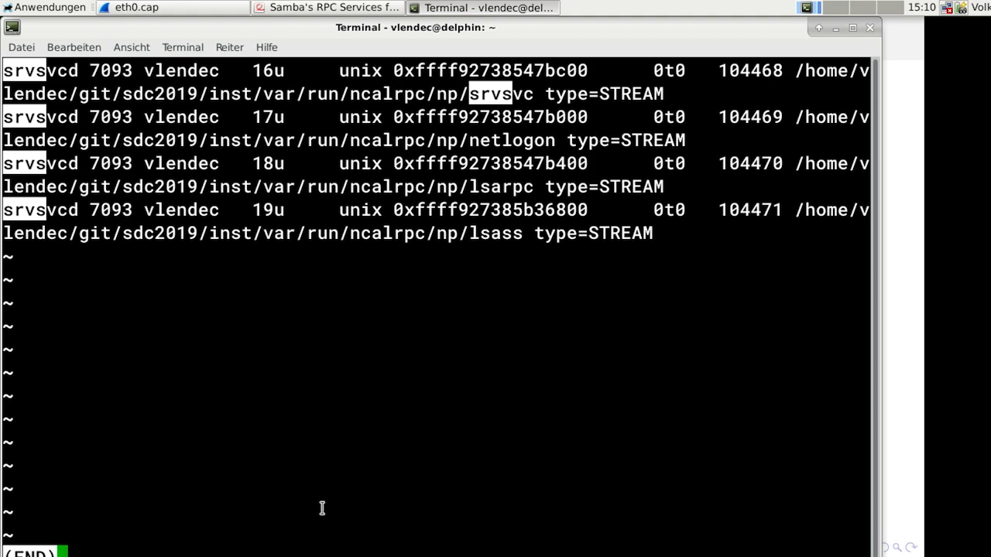
# - Restart rpcclient from history and enter netshareenumall at its prompt
pyautogui.press('q')
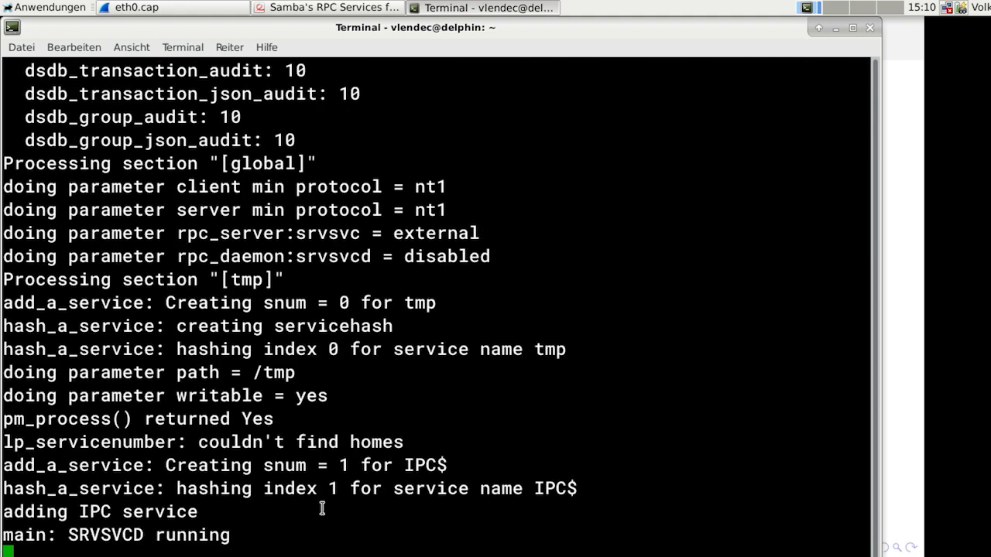
pyautogui.hotkey('alt', 'Tab')
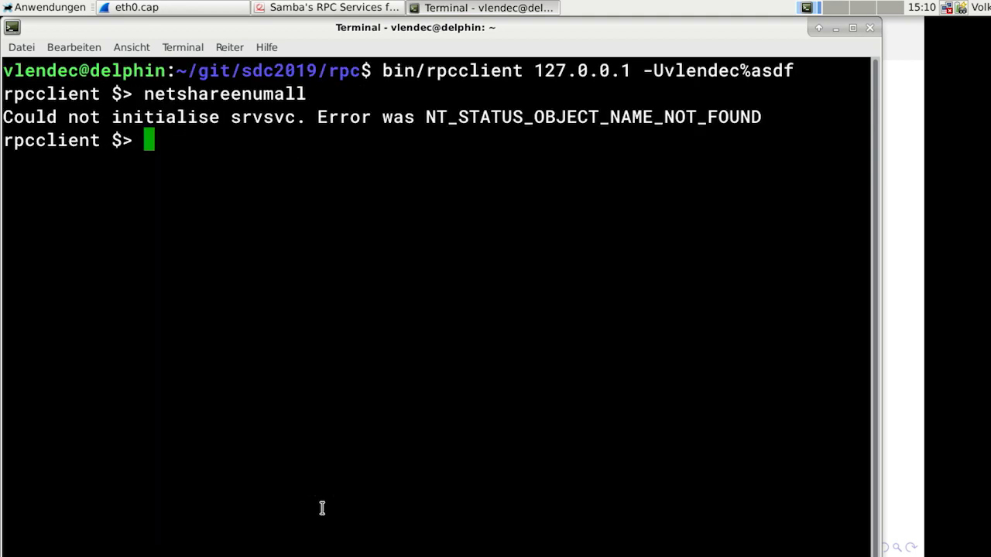
pyautogui.hotkey('ctrl', 'c')
pyautogui.press('Up')
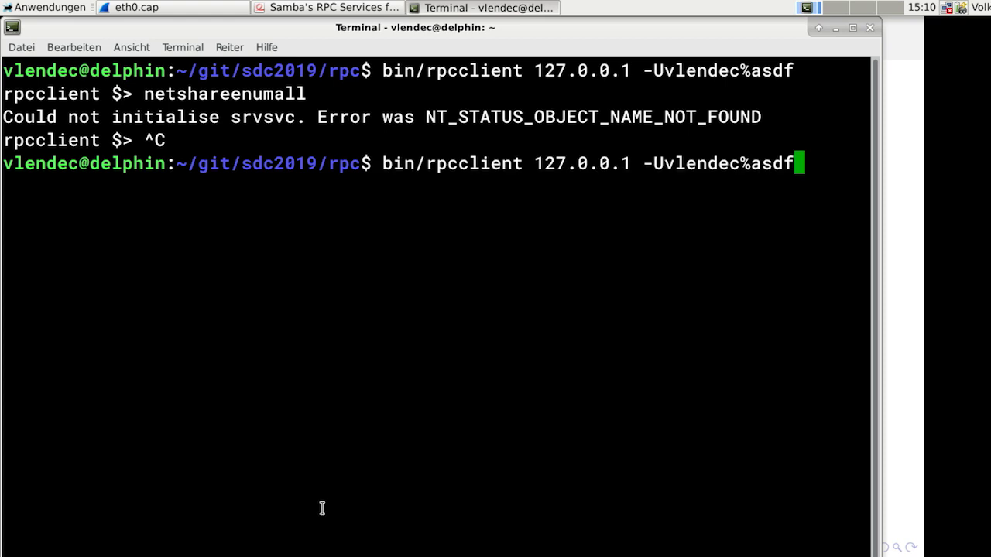
pyautogui.press('Return')
pyautogui.write('netshareenum')
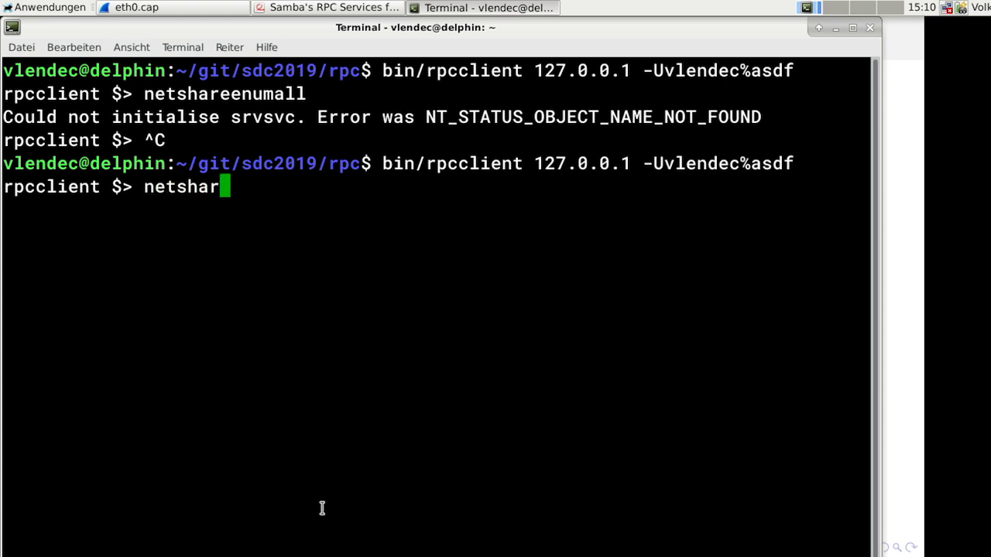
pyautogui.write('all')
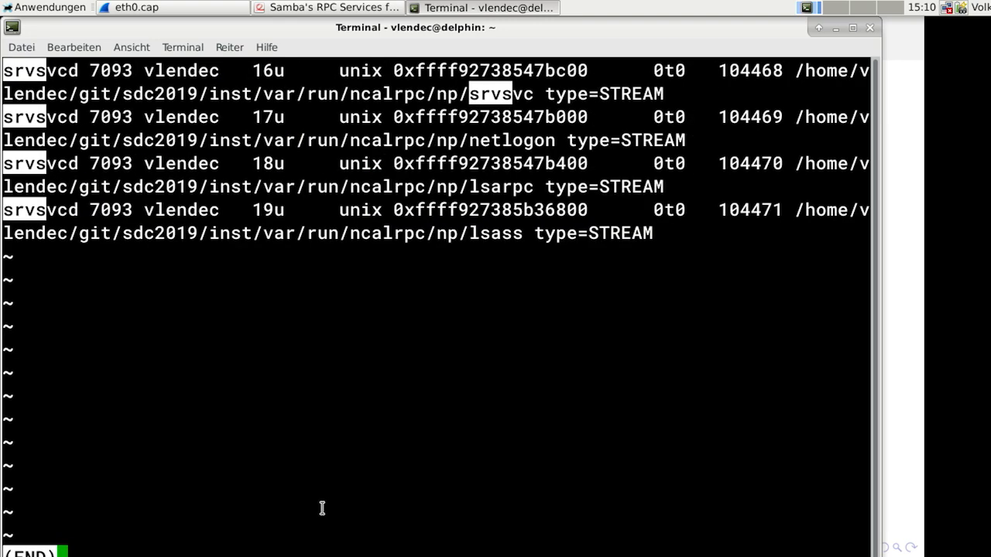
# - Refresh the process tree with ps axf and prepare strace -ttT -o x -p 7102
pyautogui.write('qps axf')
pyautogui.press('Return')
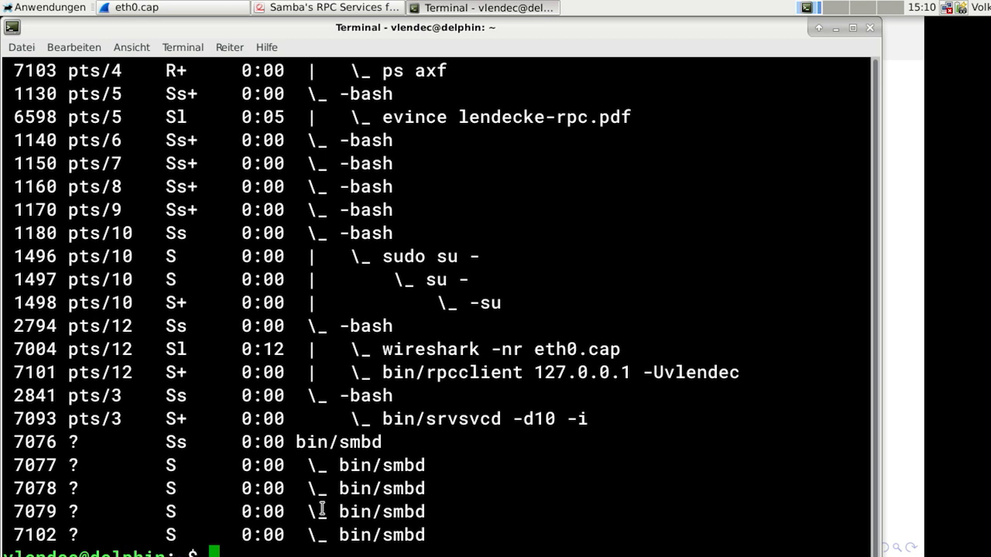
pyautogui.write('strace -ttT -o x ')
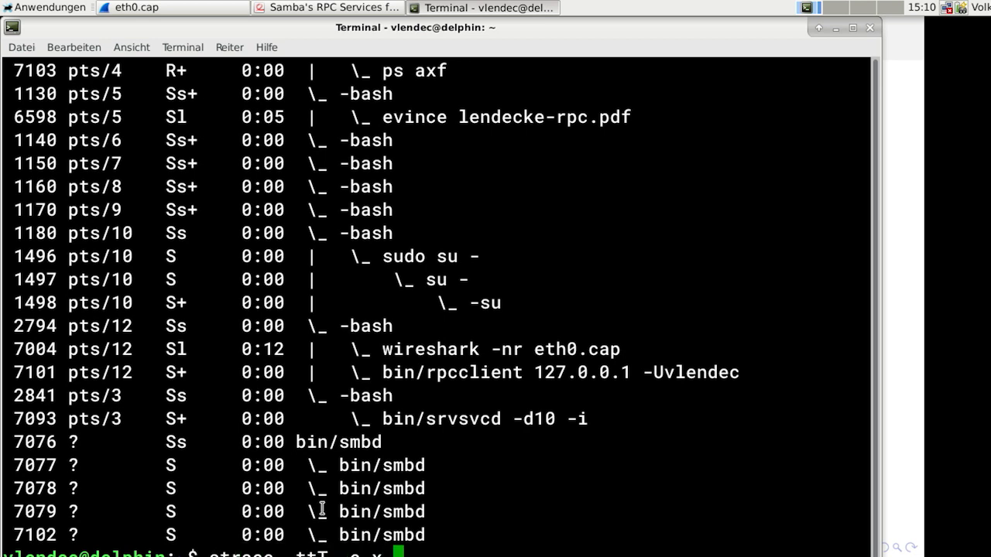
pyautogui.write('-p 7102')
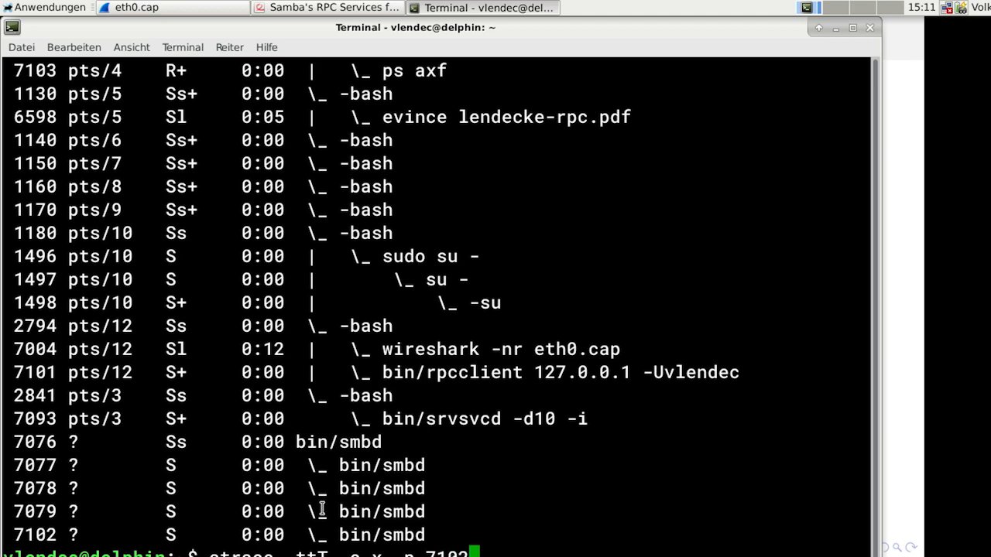
# - Trace smbd 7102 into x while rerunning netshareenumall, then stop and open x in less
pyautogui.press('Return')
pyautogui.hotkey('alt', 'Tab')
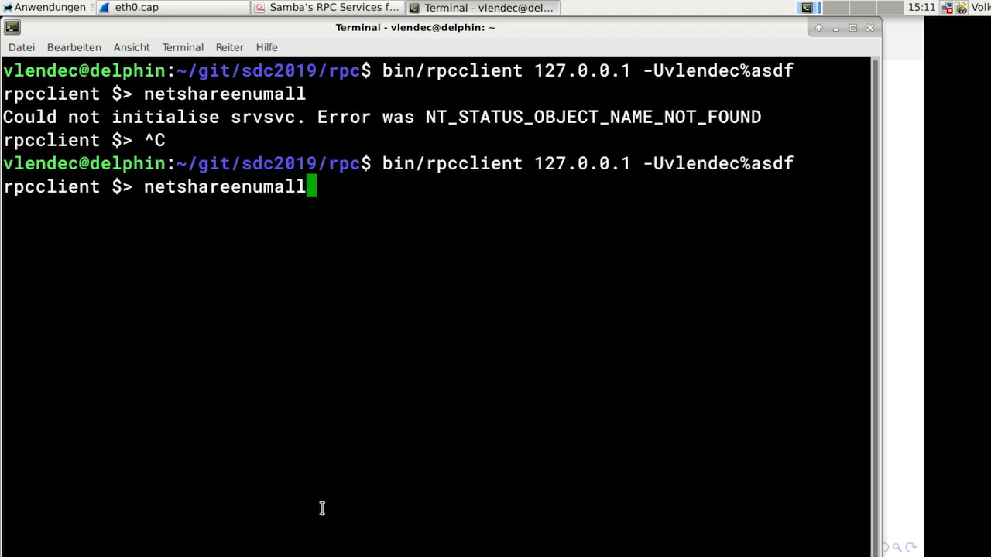
pyautogui.press('Return')
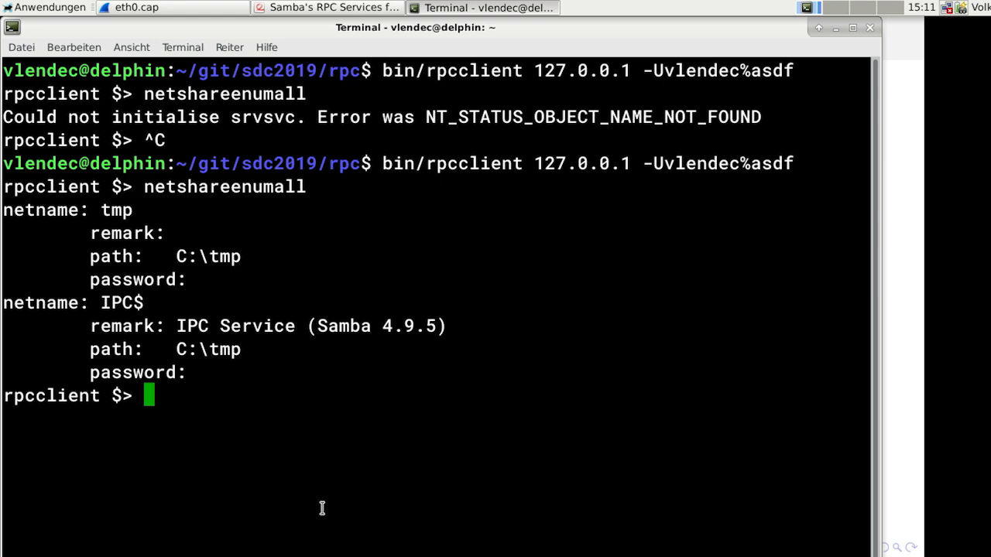
pyautogui.hotkey('alt', 'Tab')
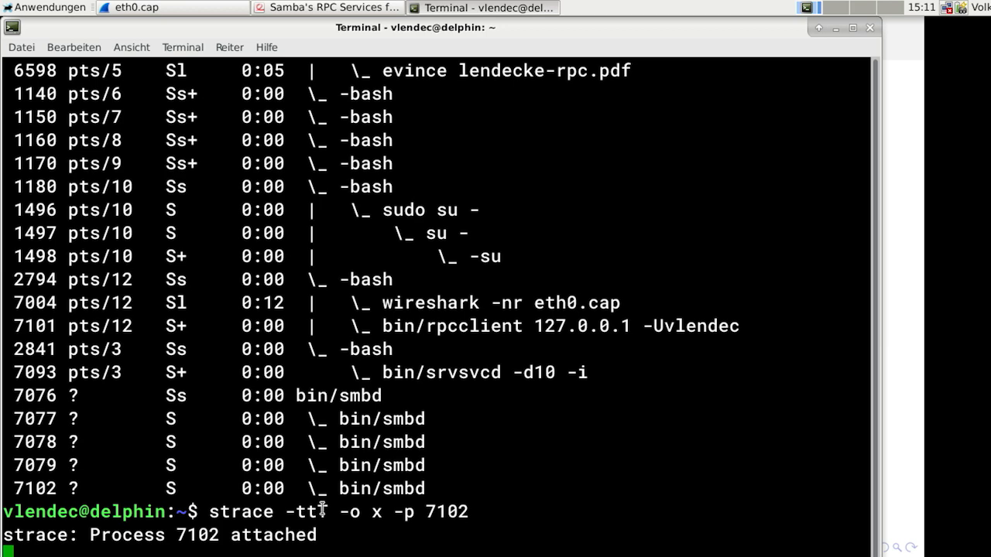
pyautogui.hotkey('ctrl', 'c')
pyautogui.write('less x')
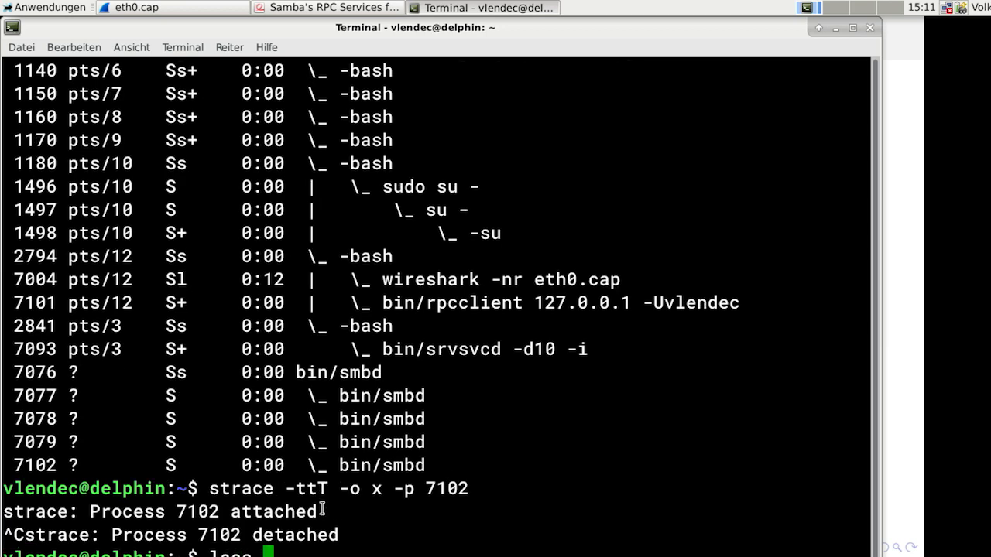
pyautogui.press('Return')
# - Jump to the trace's end and search back for srvs to reach the {"version":1} JSON exchange
pyautogui.write('G')
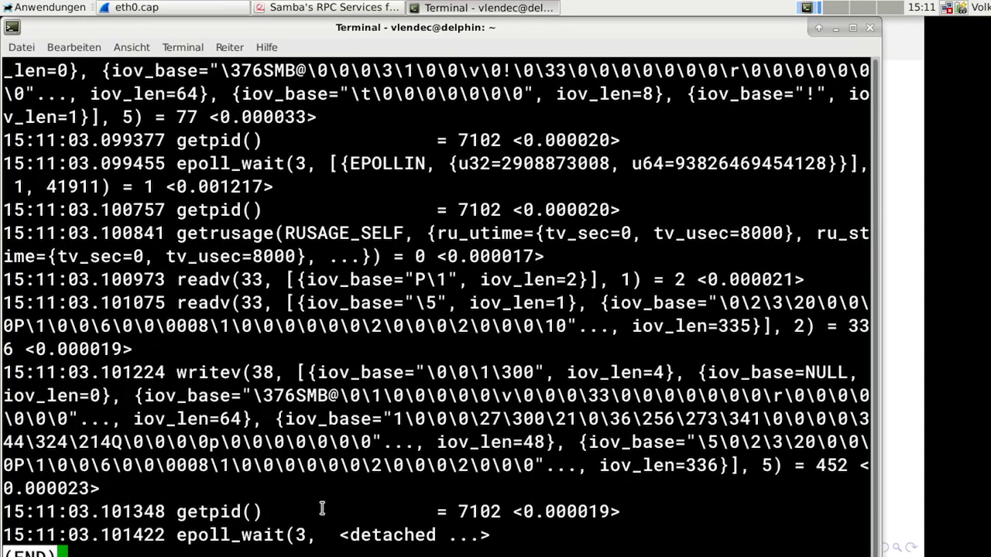
pyautogui.write('?arvs')
pyautogui.press('Return')
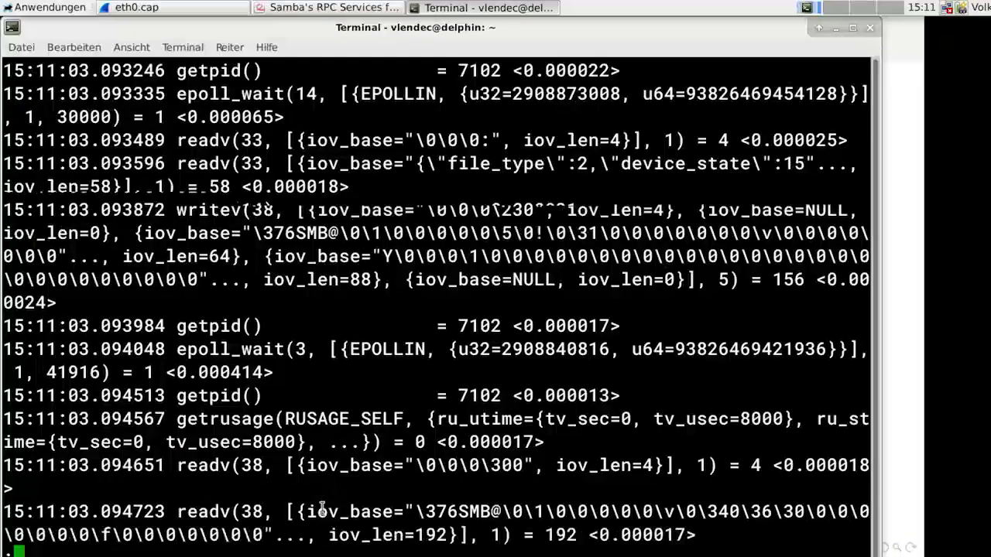
pyautogui.scroll(4, 322, 510)
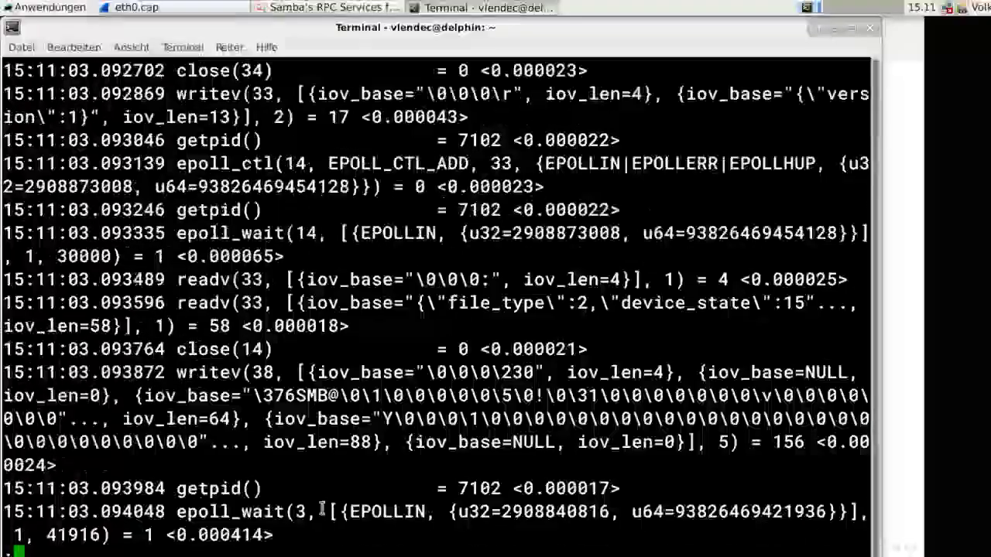
pyautogui.scroll(1, 322, 508)
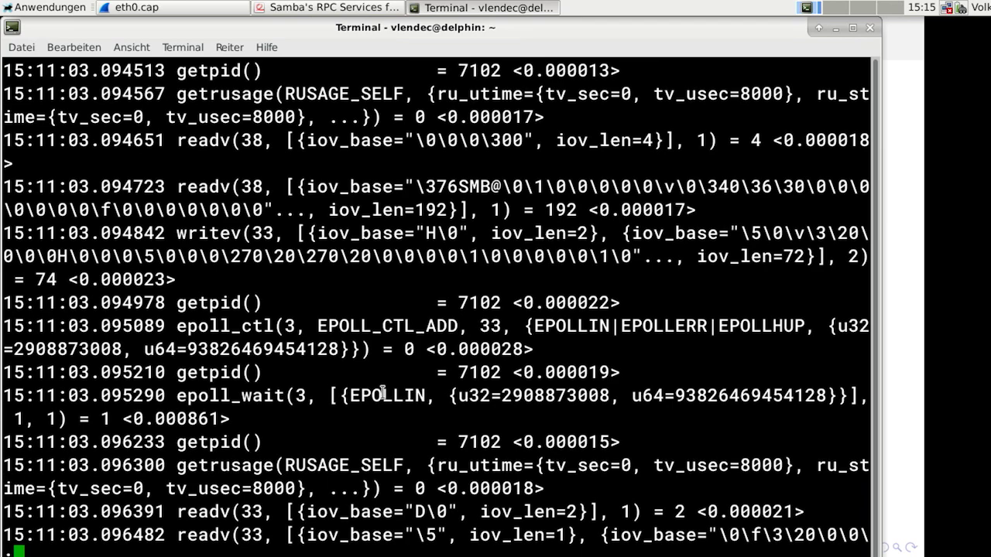
# - Scroll back to the srvsvc socket connect() line and select 'srvs' in its path
pyautogui.scroll(5, 382, 393)
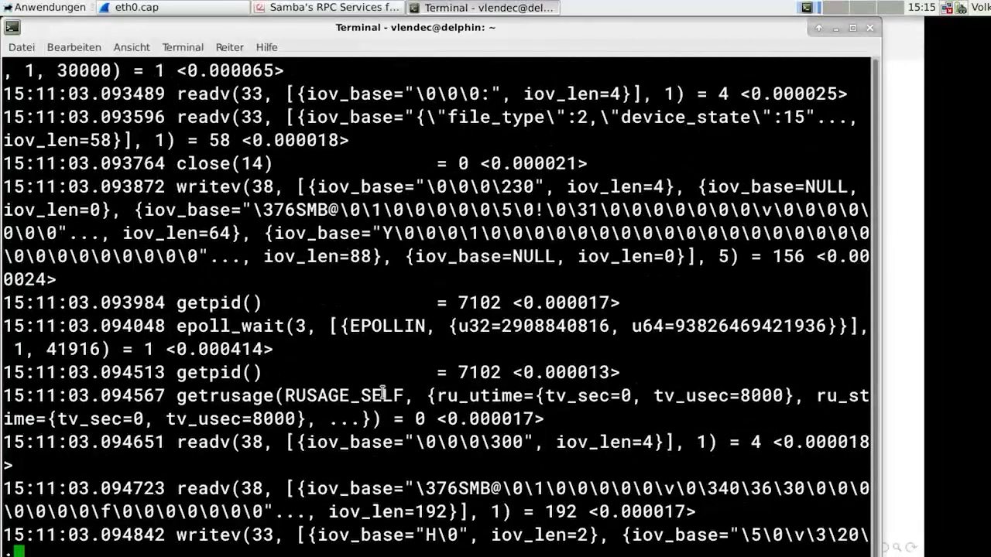
pyautogui.scroll(3, 383, 393)
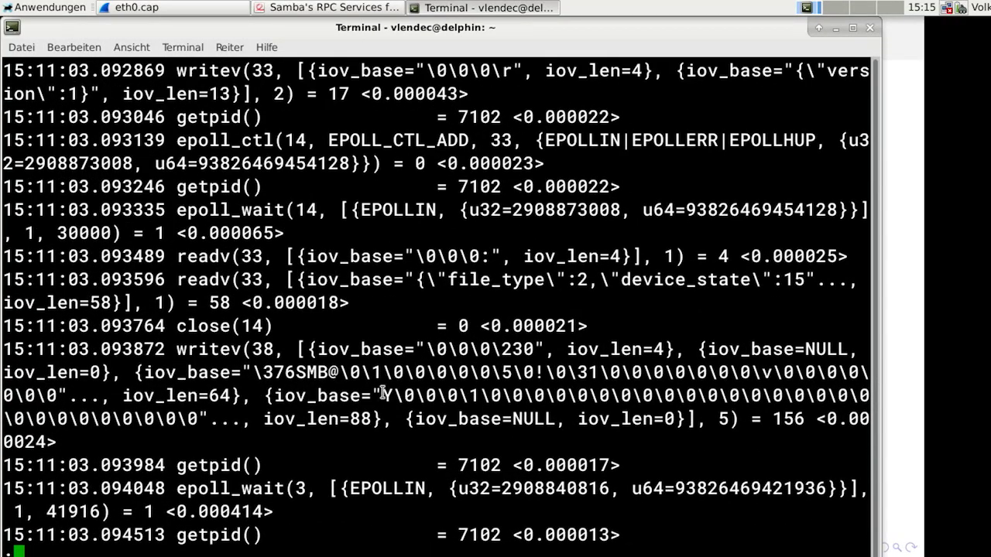
pyautogui.scroll(1, 382, 394)
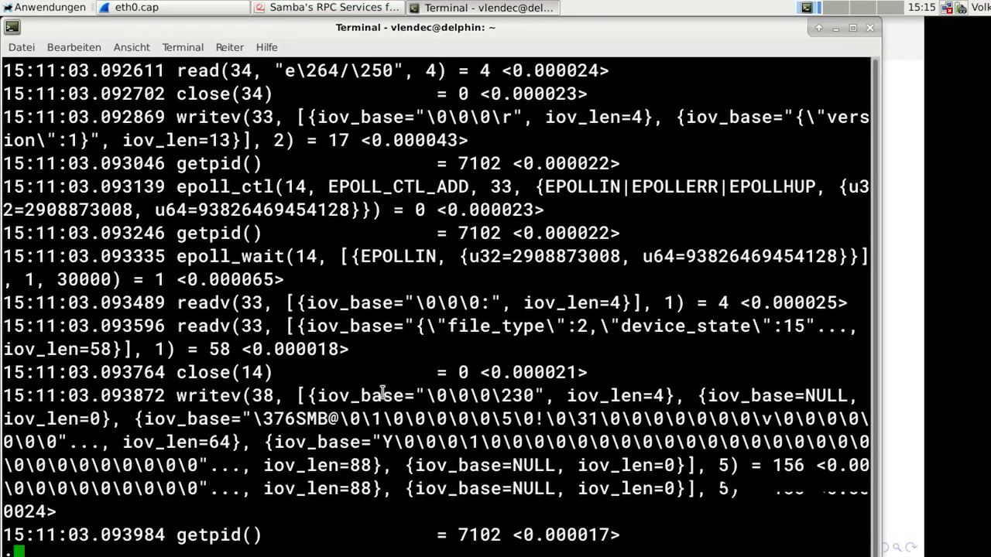
pyautogui.scroll(2, 382, 393)
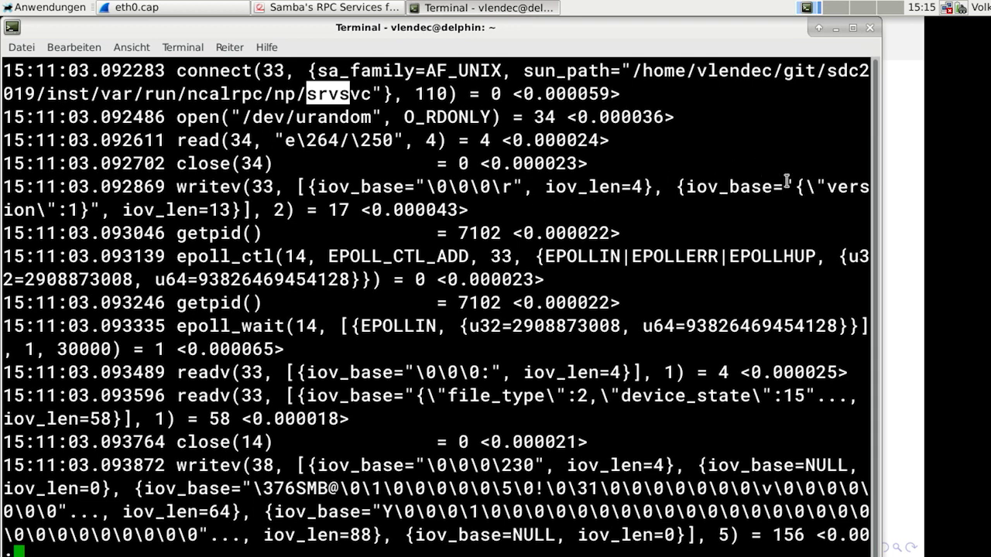
pyautogui.moveTo(793, 186); pyautogui.dragTo(95, 220)
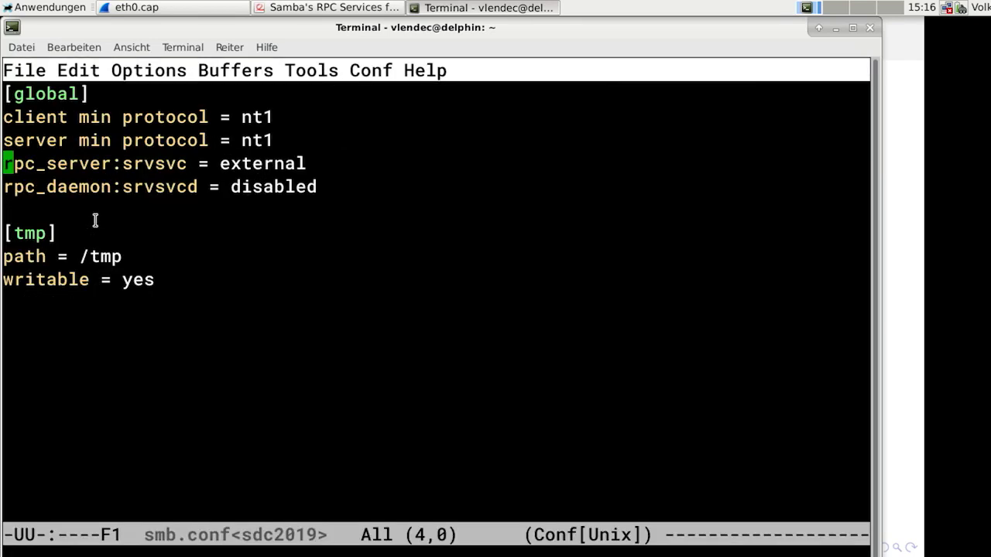
# - Open the ~/git/sdc2019/rpc/librpc/idl/ folder as a Dired listing
pyautogui.hotkey('ctrl', 'x')
pyautogui.hotkey('ctrl', 'f')
pyautogui.hotkey('alt', 'BackSpace')
pyautogui.hotkey('alt', 'BackSpace')
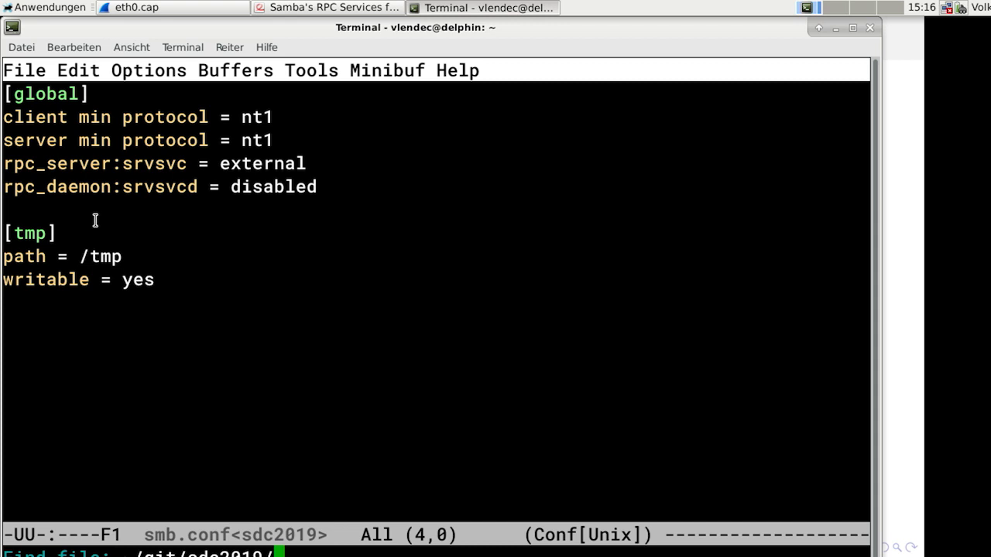
pyautogui.write('rpc/li')
pyautogui.press('Tab')
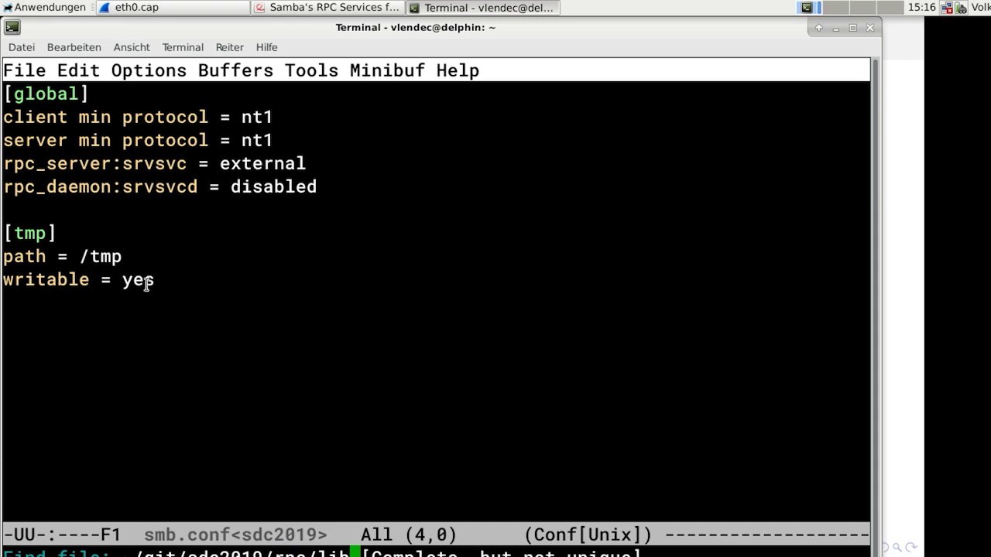
pyautogui.press('BackSpace')
pyautogui.press('BackSpace')
pyautogui.press('BackSpace')
pyautogui.write('li')
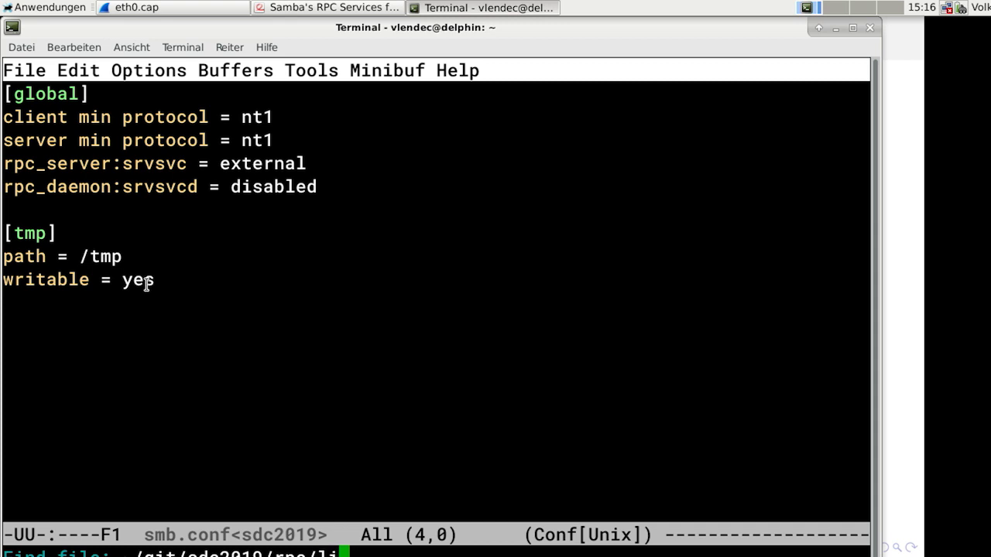
pyautogui.write('brpc/idl/au')
pyautogui.press('Tab')
pyautogui.press('BackSpace')
pyautogui.press('BackSpace')
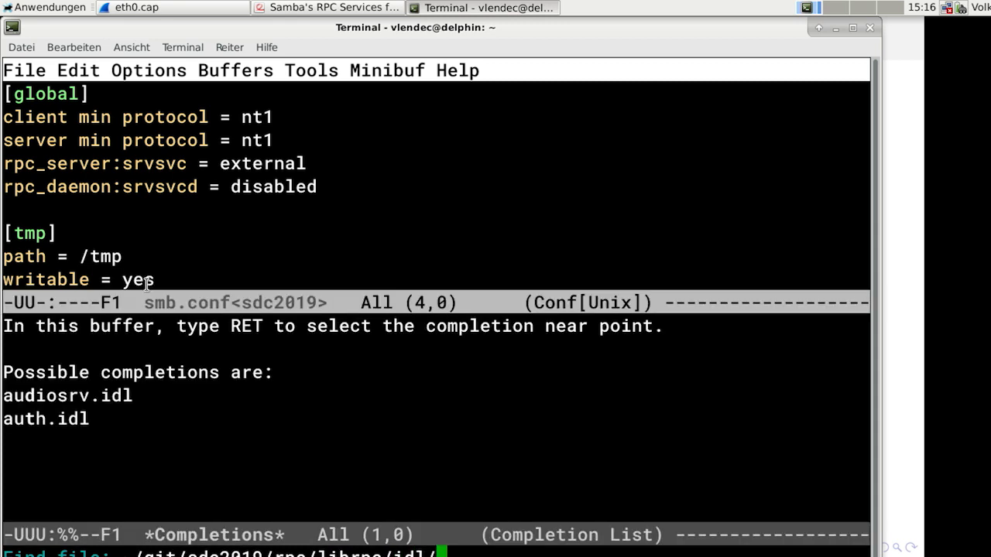
pyautogui.press('Return')
# - Find and open named_pipe_auth.idl from the listing
pyautogui.hotkey('ctrl', 's')
pyautogui.write('name')
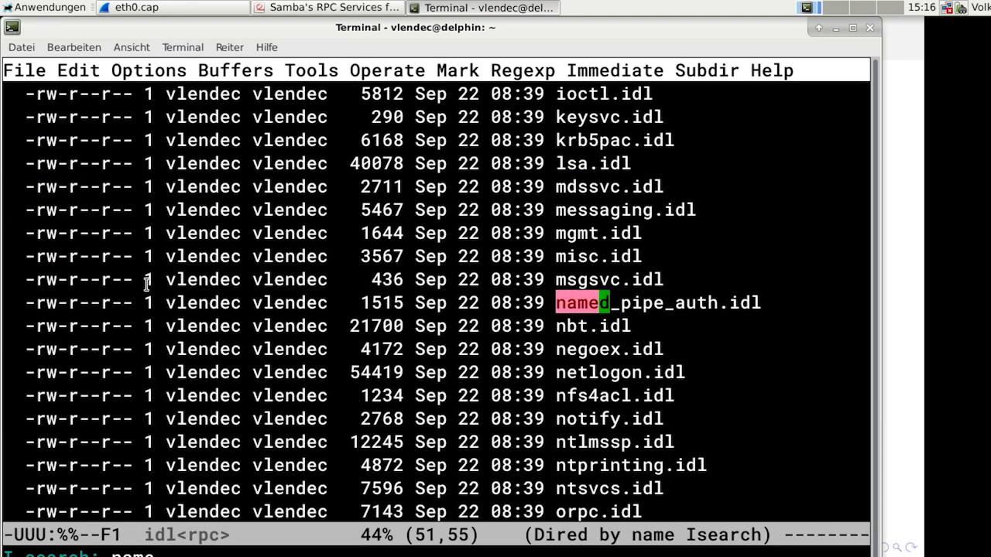
pyautogui.press('Return')
pyautogui.press('Return')
pyautogui.press('Down')
pyautogui.press('Down')
pyautogui.press('Down')
pyautogui.press('Down')
pyautogui.press('Down')
pyautogui.press('Down')
pyautogui.press('Down')
pyautogui.press('Down')
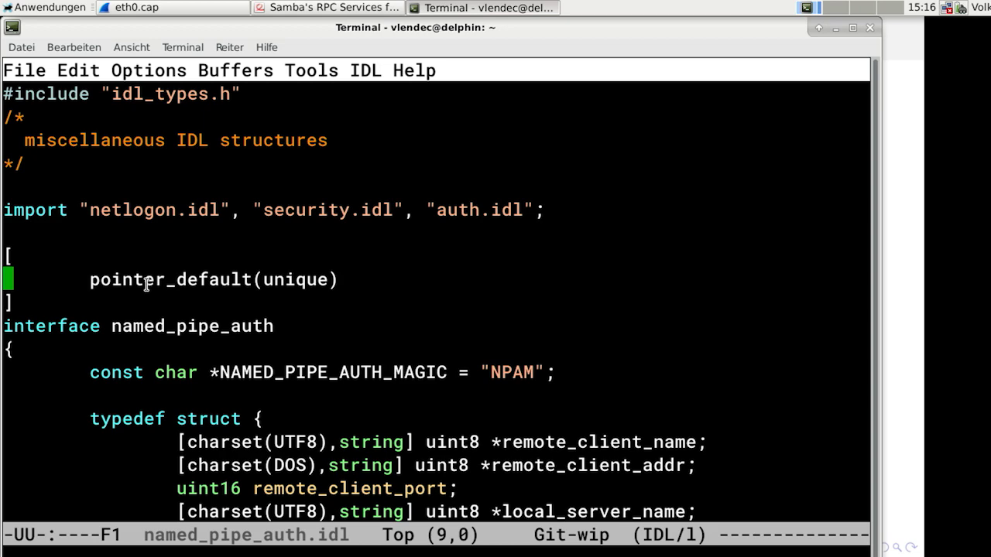
# - Move to the named_pipe_auth_req_info4 fields, mark auth_session_info_transport, and browse the other open windows
pyautogui.press('Down')
pyautogui.press('Down')
pyautogui.press('Down')
pyautogui.press('Down')
pyautogui.press('Down')
pyautogui.press('Down')
pyautogui.press('Down')
pyautogui.press('Down')
pyautogui.press('Down')
pyautogui.press('Down')
pyautogui.press('Down')
pyautogui.press('Down')
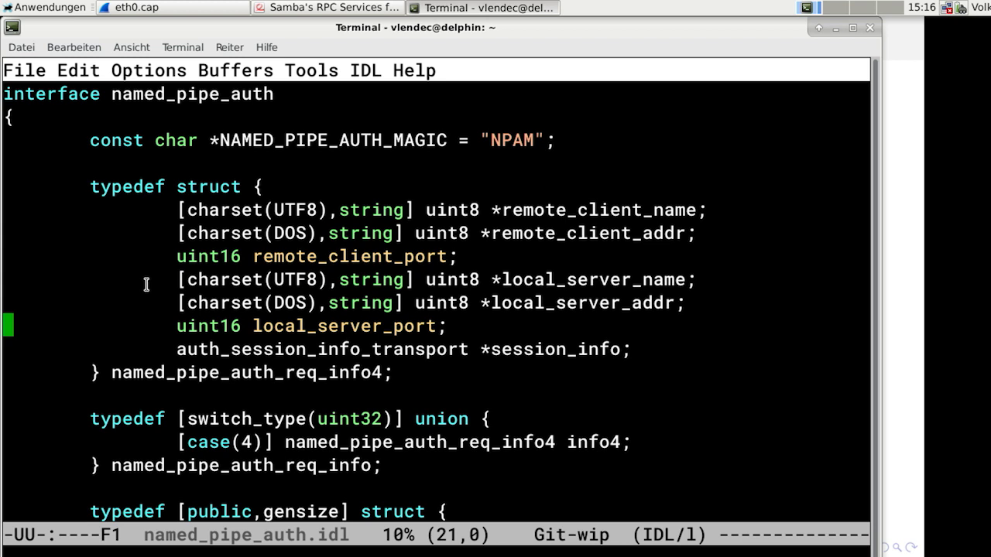
pyautogui.doubleClick(197, 341)
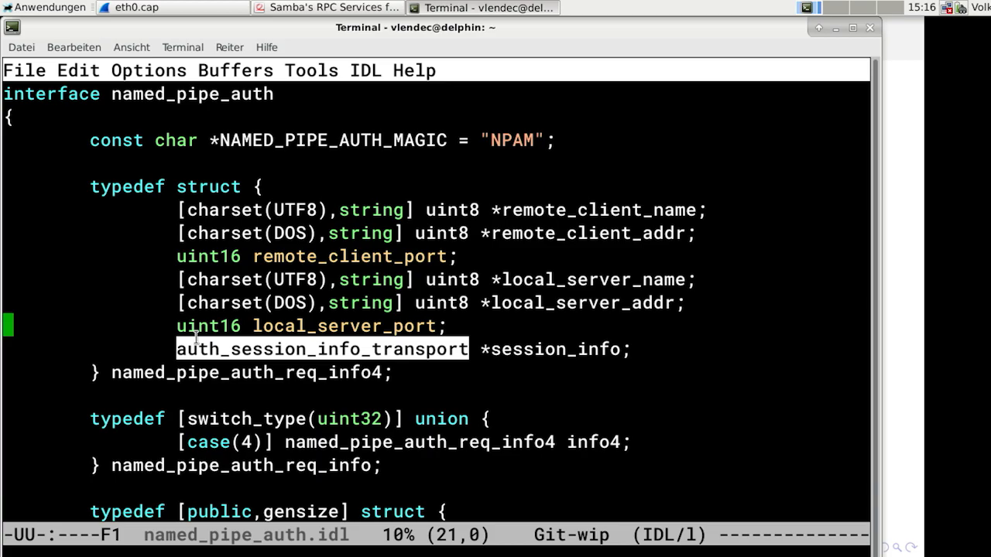
pyautogui.hotkey('alt', 'Tab')
pyautogui.hotkey('alt', 'Tab')
# - Quit Emacs and cycle the terminal screens past rpcclient and the hex dump back to the strace output
pyautogui.hotkey('ctrl', 'x')
pyautogui.hotkey('ctrl', 'c')
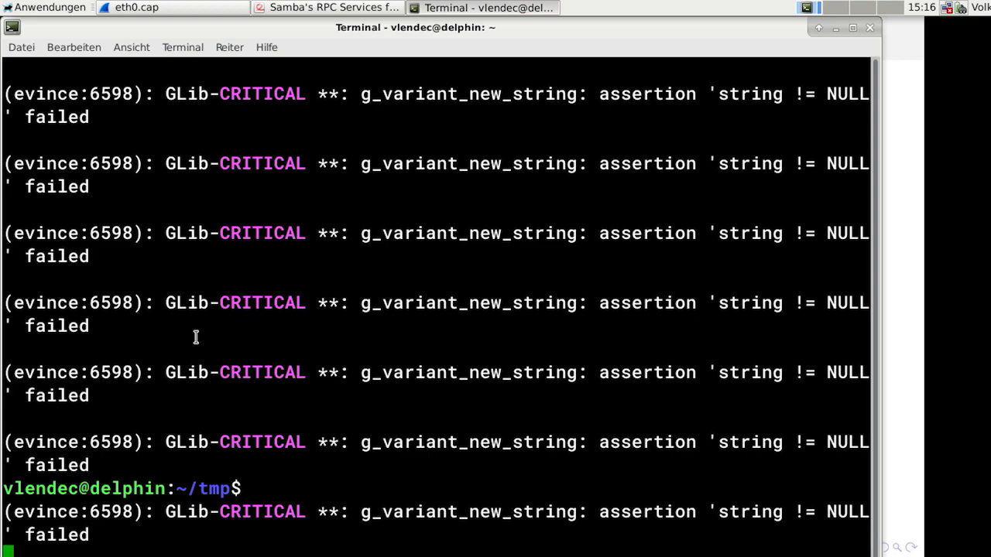
pyautogui.hotkey('ctrl', 'a')
pyautogui.press('n')
pyautogui.hotkey('ctrl', 'a')
pyautogui.press('n')
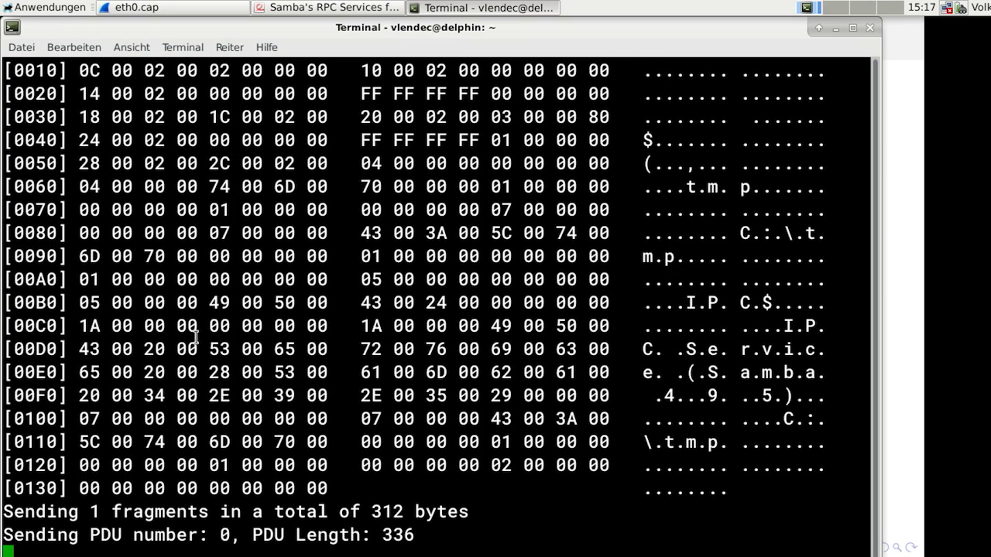
pyautogui.hotkey('ctrl', 'a')
pyautogui.press('n')
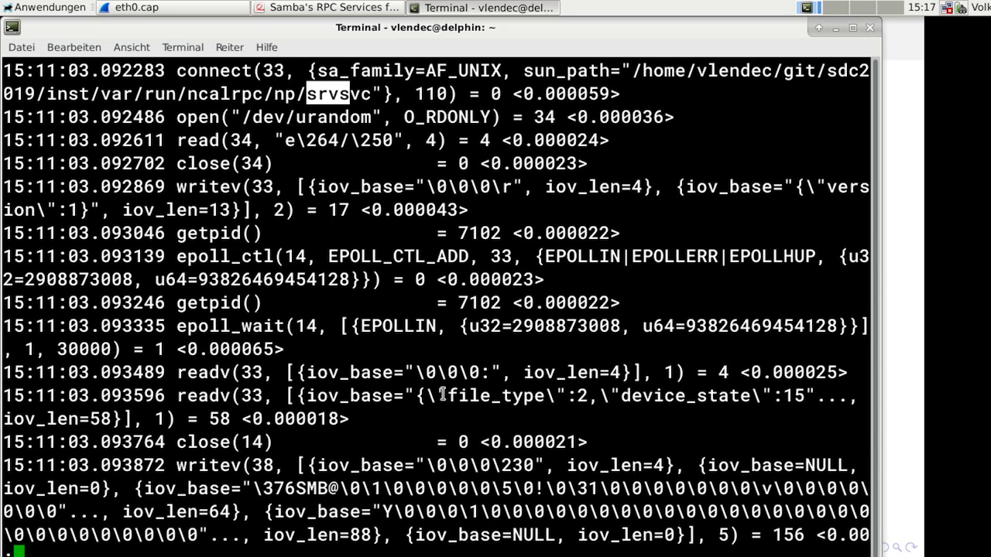
# - Highlight the readv reply JSON with file_type 2 and device_state 15, then return to the Evince slides
pyautogui.moveTo(415, 395); pyautogui.dragTo(811, 404)
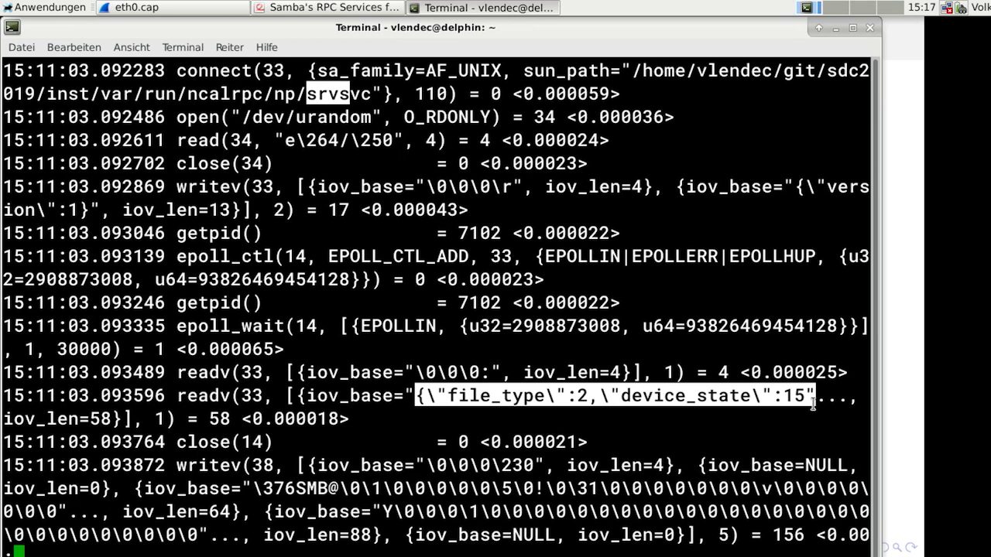
pyautogui.hotkey('alt', 'Tab')
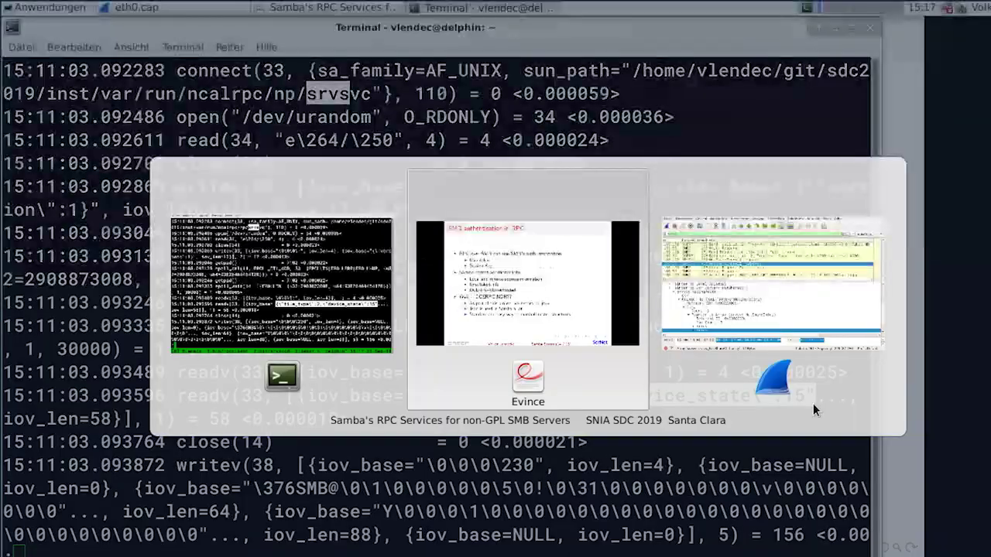
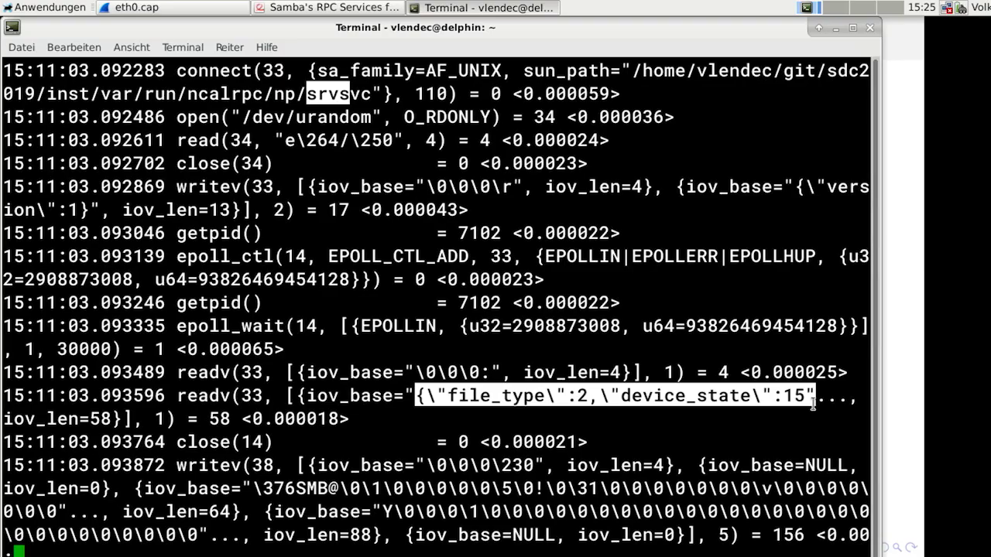
# - Begin finding a file at ~/git/sde2019/rpc/source3/rpc_server/ in Emacs, fixing the mistyped path
pyautogui.hotkey('ctrl', 'x')
pyautogui.hotkey('ctrl', 'f')
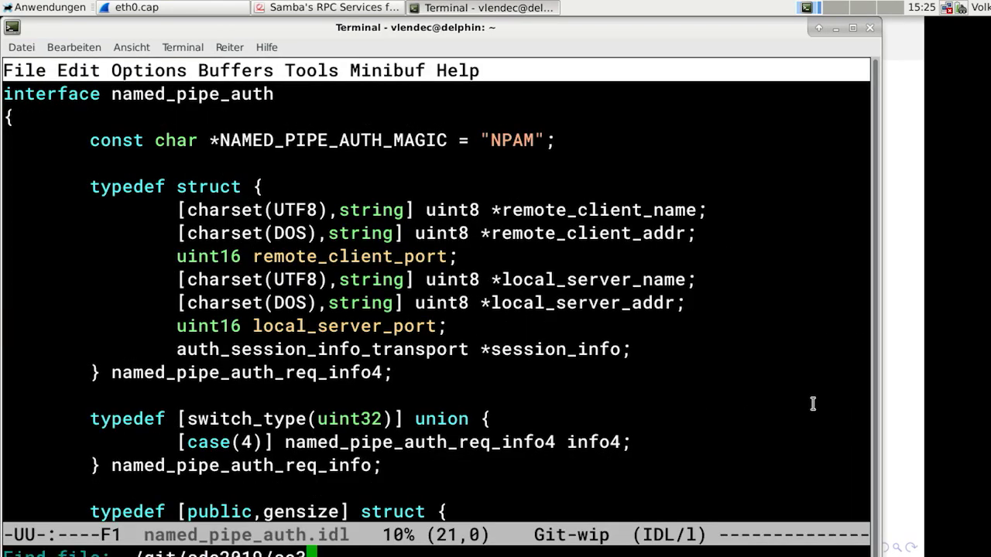
pyautogui.write('rpc/source3/')
pyautogui.write('ar')
pyautogui.press('BackSpace')
pyautogui.press('BackSpace')
pyautogui.write('rpc_se')
pyautogui.press('Tab')
# - Complete the path into the srvsvc directory to reach srv_srvsvc_nt.c
pyautogui.write('a')
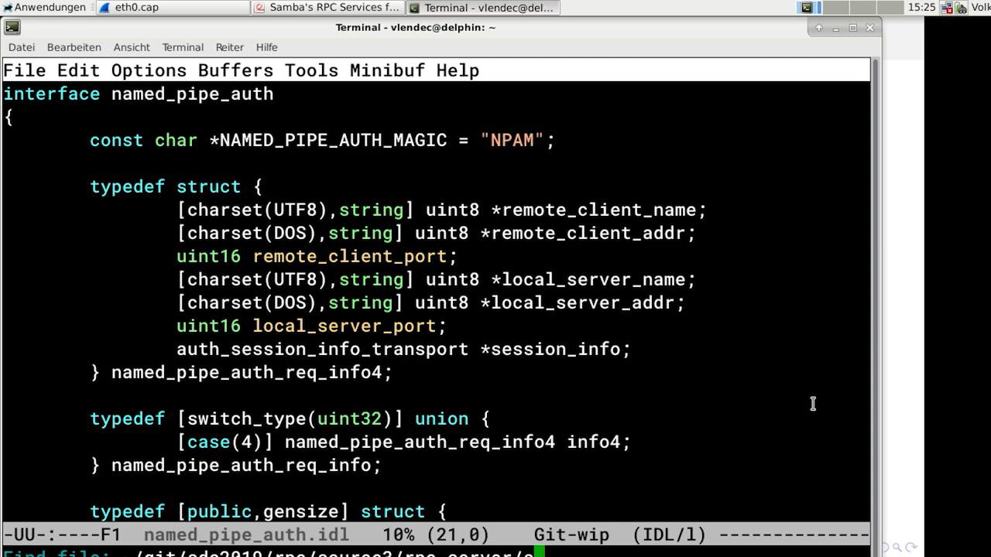
pyautogui.press('BackSpace')
pyautogui.write('srv')
pyautogui.press('Tab')
pyautogui.write('s')
pyautogui.press('Tab')
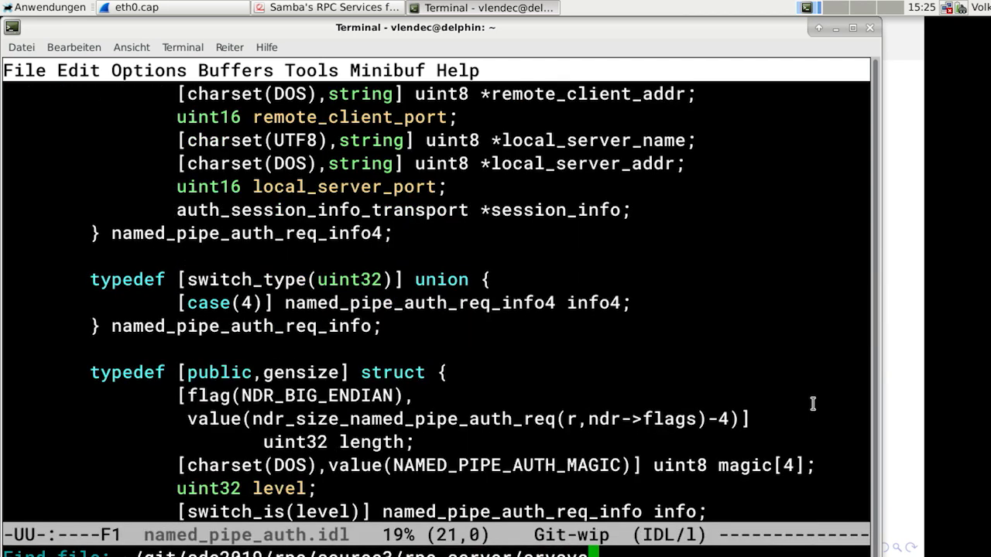
pyautogui.press('Tab')
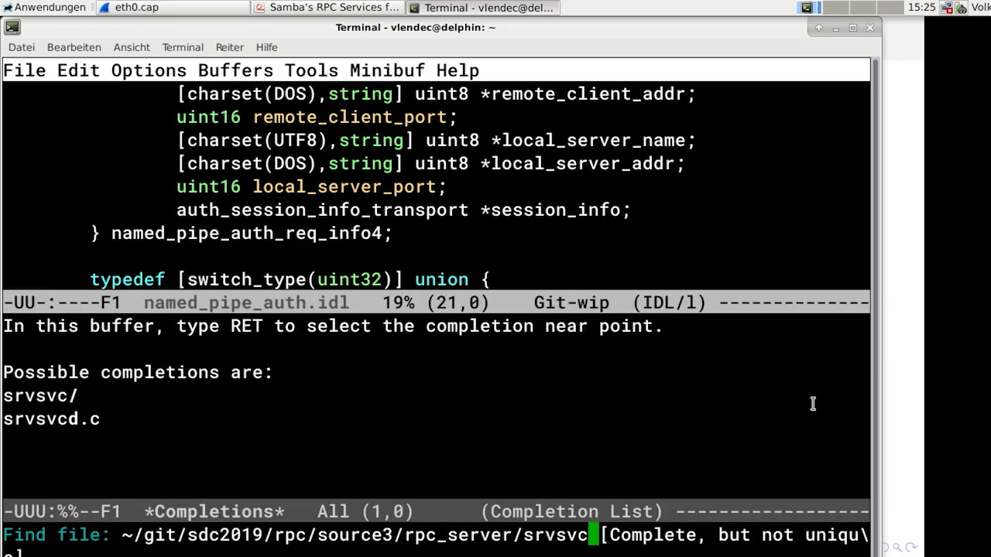
pyautogui.write('/')
pyautogui.press('Return')
pyautogui.press('Return')
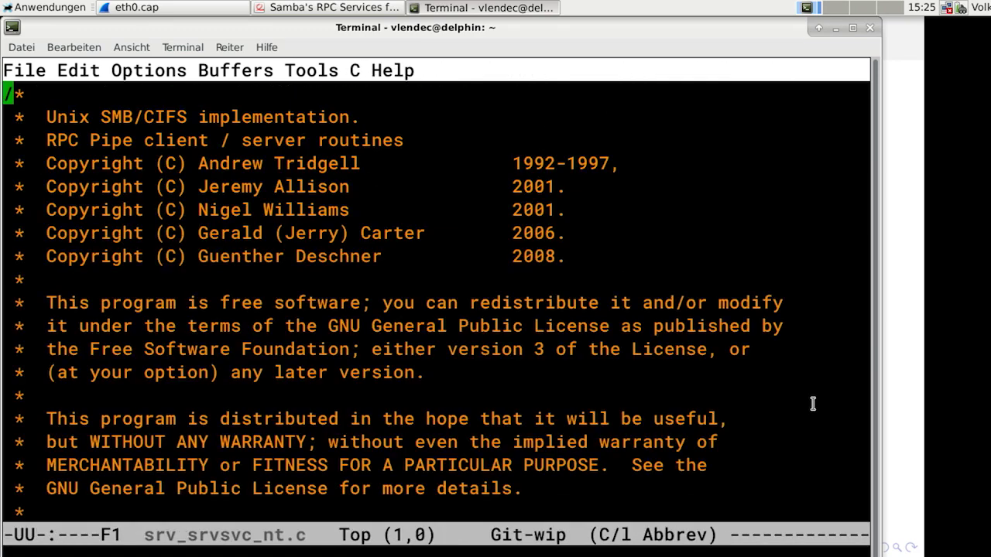
# - Search for 'netshareenumall' and centre the _srvsvc_NetShareEnumAll function on screen
pyautogui.hotkey('ctrl', 's')
pyautogui.write('netshare')
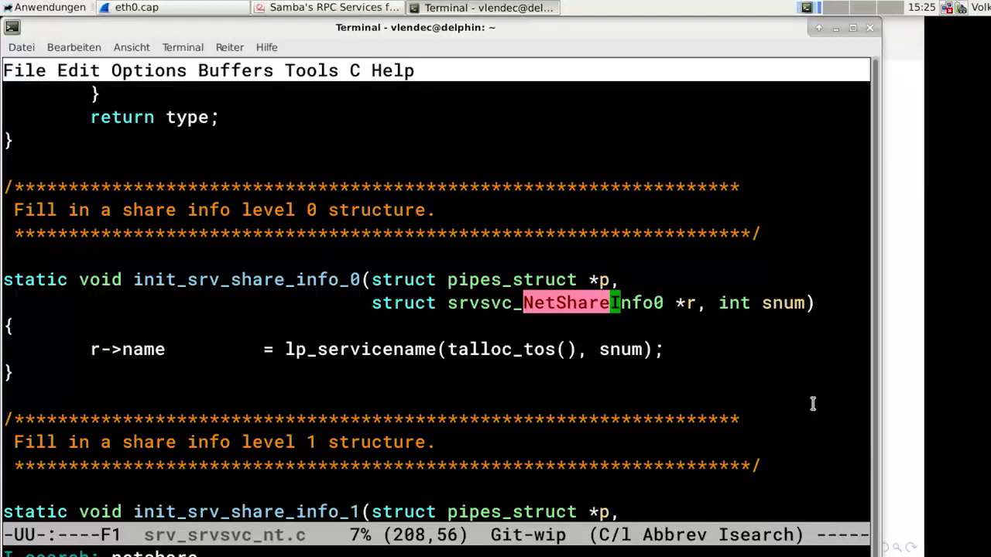
pyautogui.write('enumall')
pyautogui.hotkey('ctrl', 'v')
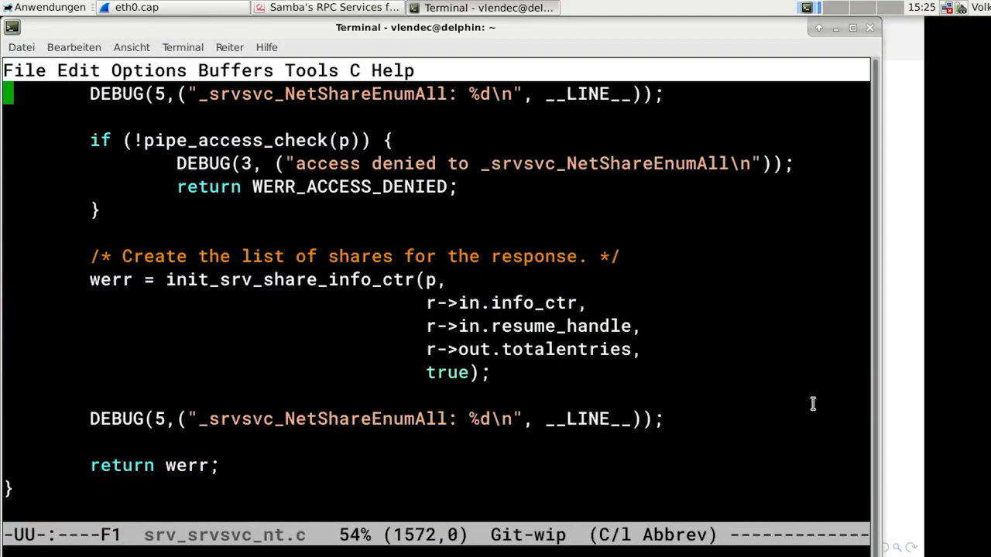
pyautogui.hotkey('ctrl', 'l')
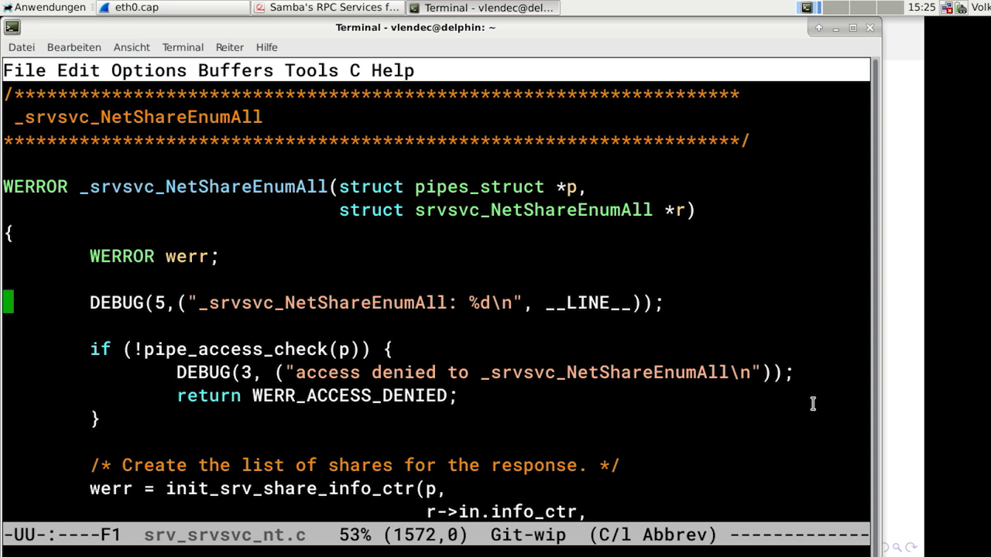
# - Recentre on the init_srv_share_info_ctr call and highlight its r->in.resume_handle argument line
pyautogui.press('Down')
pyautogui.press('Down')
pyautogui.press('Down')
pyautogui.press('Down')
pyautogui.press('Down')
pyautogui.press('Down')
pyautogui.press('Down')
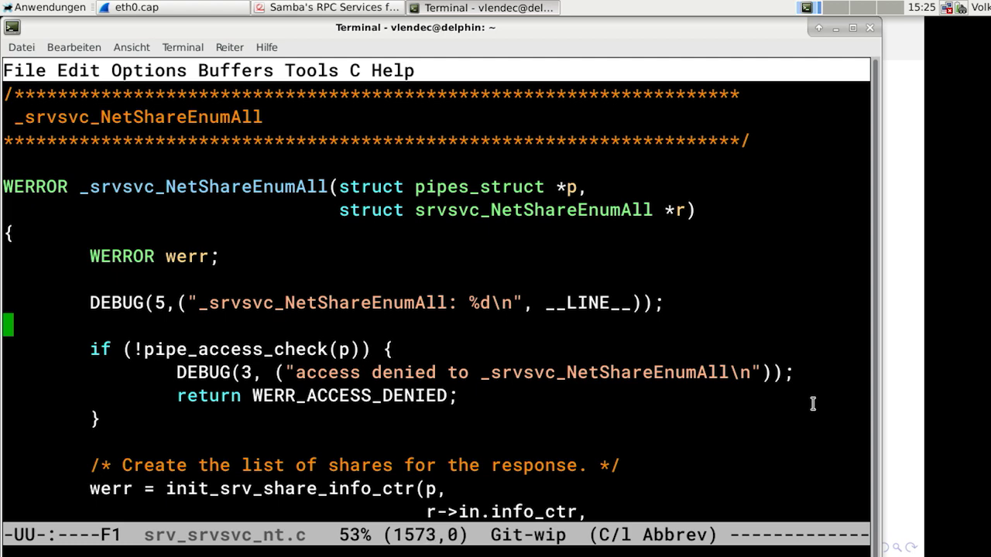
pyautogui.press('Right')
pyautogui.press('Right')
pyautogui.press('Right')
pyautogui.press('Right')
pyautogui.press('Right')
pyautogui.press('Right')
pyautogui.press('Right')
pyautogui.press('Right')
pyautogui.press('Right')
pyautogui.press('Right')
pyautogui.press('Right')
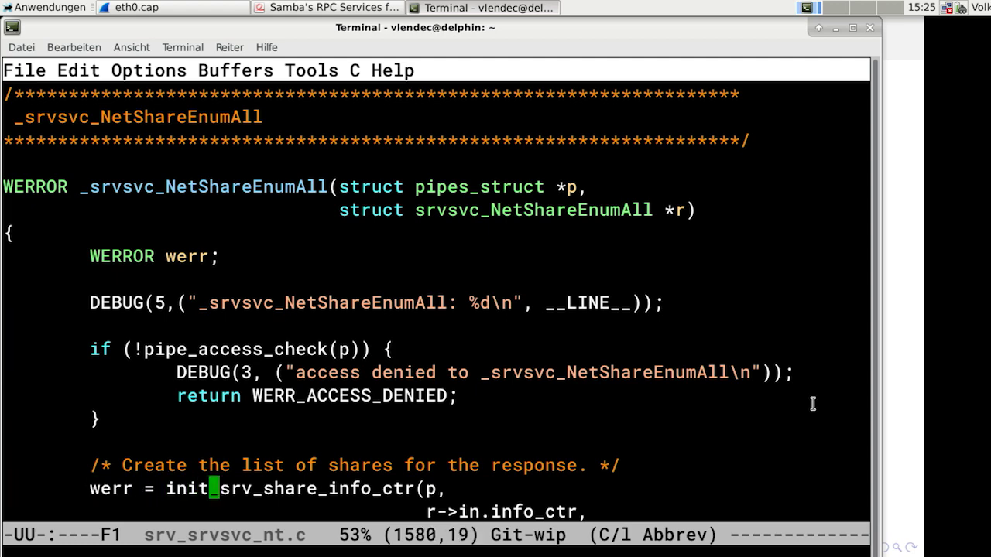
pyautogui.hotkey('ctrl', 'l')
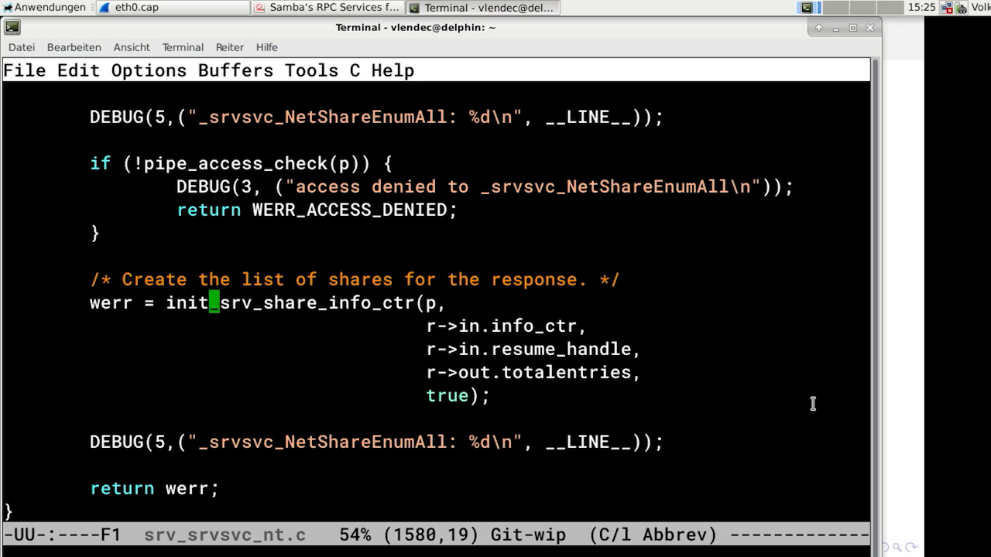
pyautogui.press('Down')
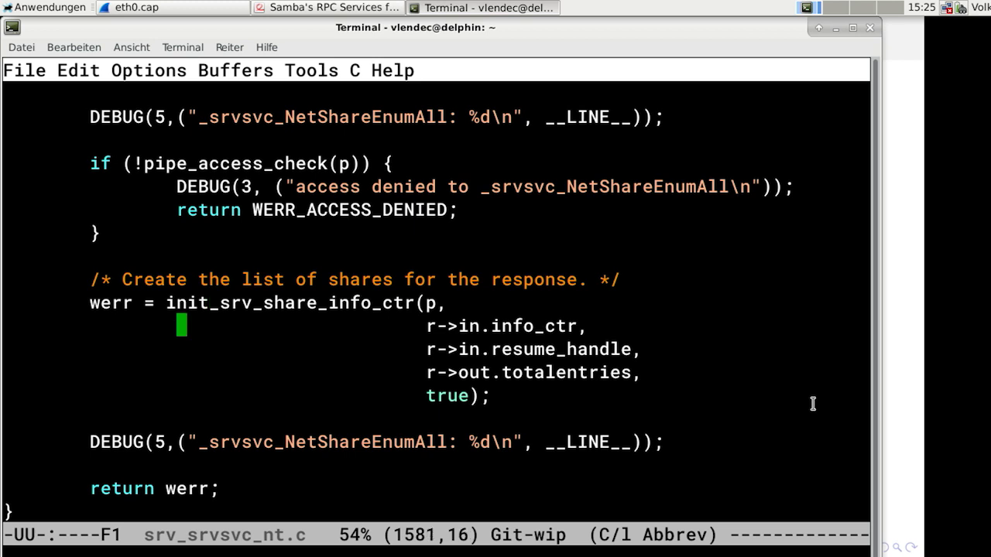
pyautogui.press('Down')
pyautogui.hotkey('ctrl', 'a')
pyautogui.hotkey('ctrl', 'space')
pyautogui.press('Down')
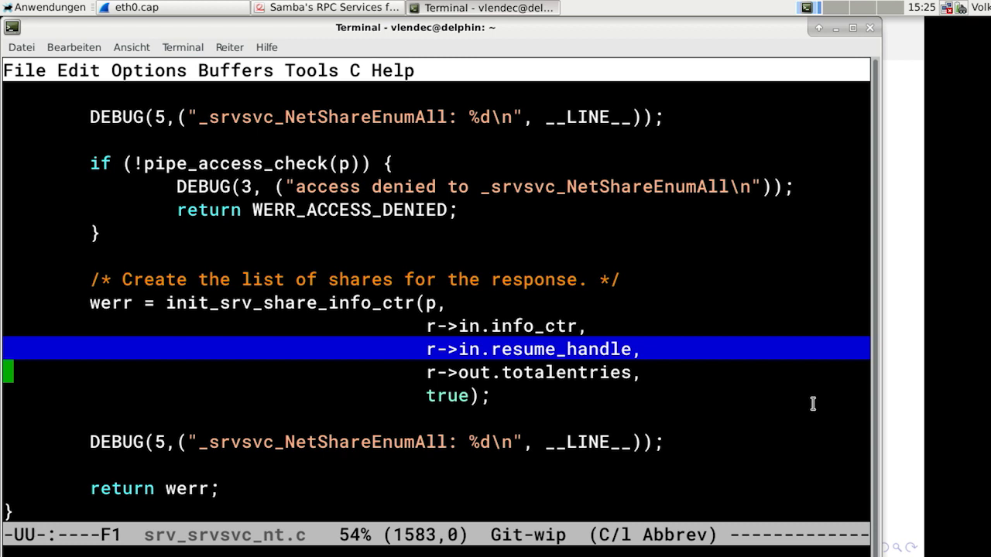